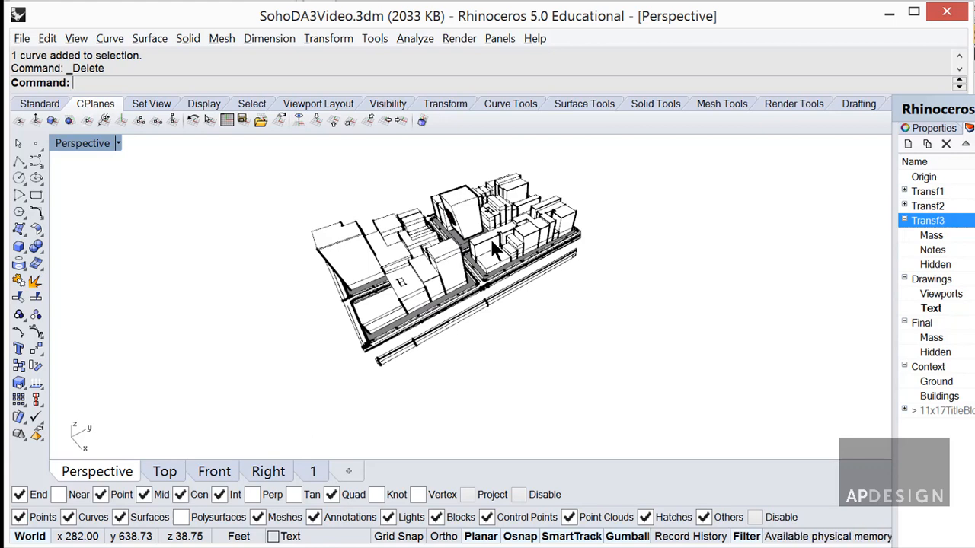
# Examine the tower mass and the surrounding blocks and streets of the site model
pyautogui.scroll(5, 451, 221)
pyautogui.scroll(2, 451, 221)
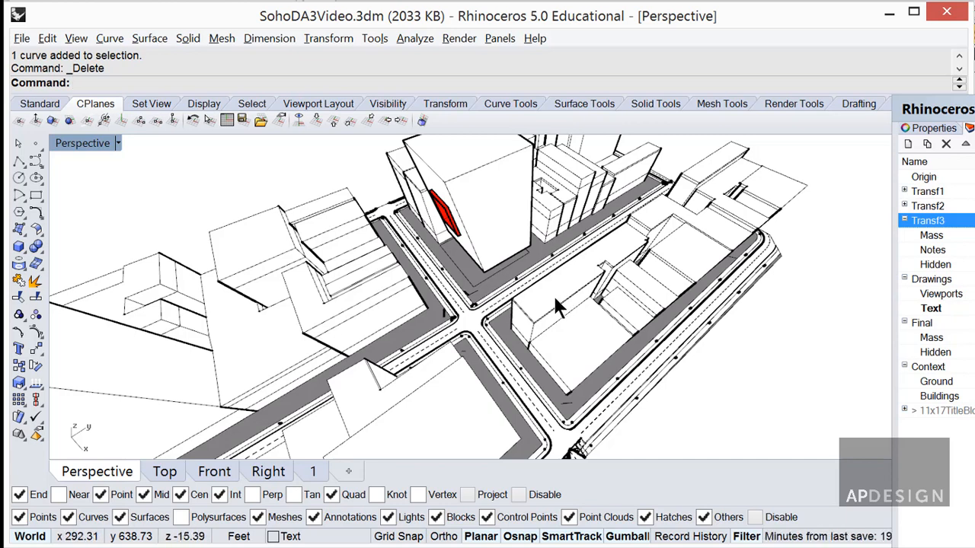
pyautogui.moveTo(562, 305); pyautogui.dragTo(443, 349, button='right')
pyautogui.scroll(5, 472, 280)
pyautogui.scroll(-3, 480, 379)
pyautogui.scroll(-4, 429, 323)
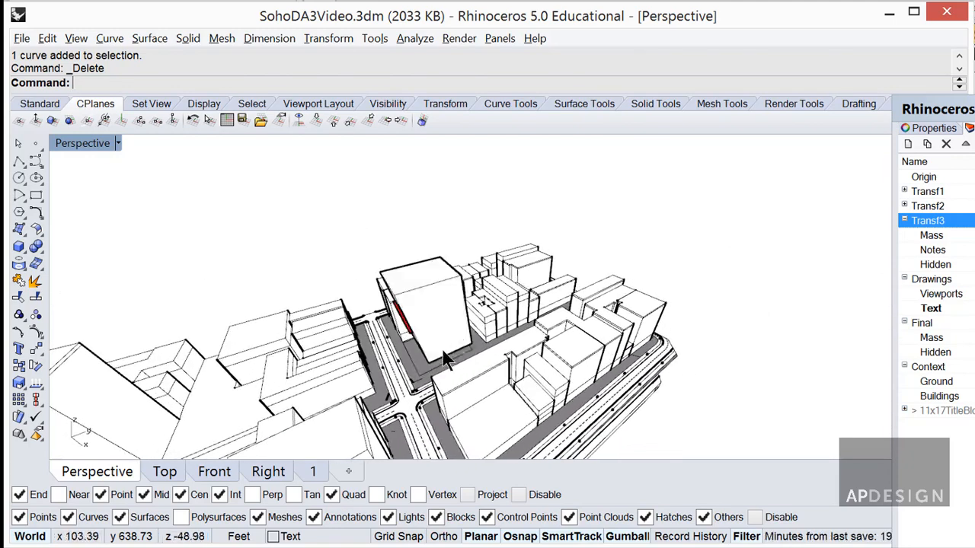
pyautogui.scroll(2, 444, 366)
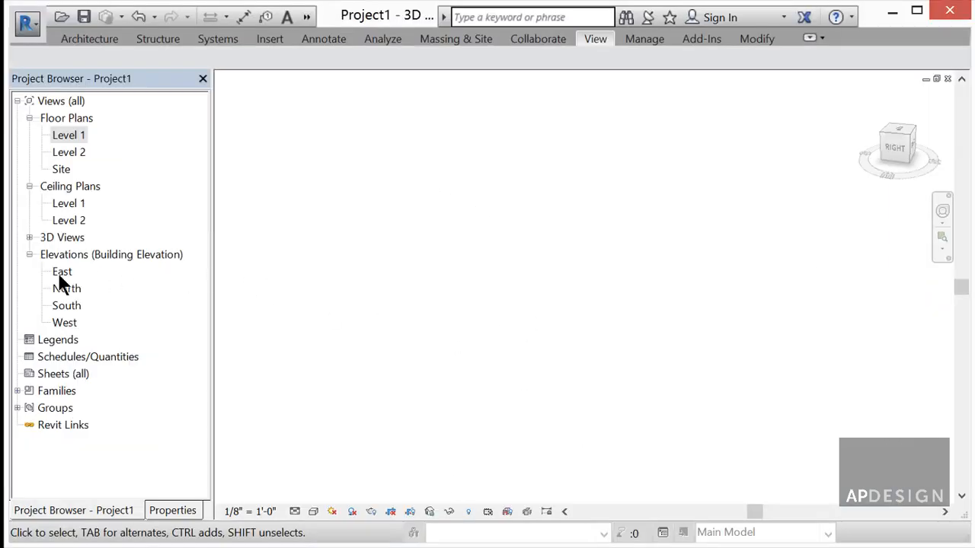
# Switch to the Revit project and open its East building elevation
pyautogui.doubleClick(61, 273)
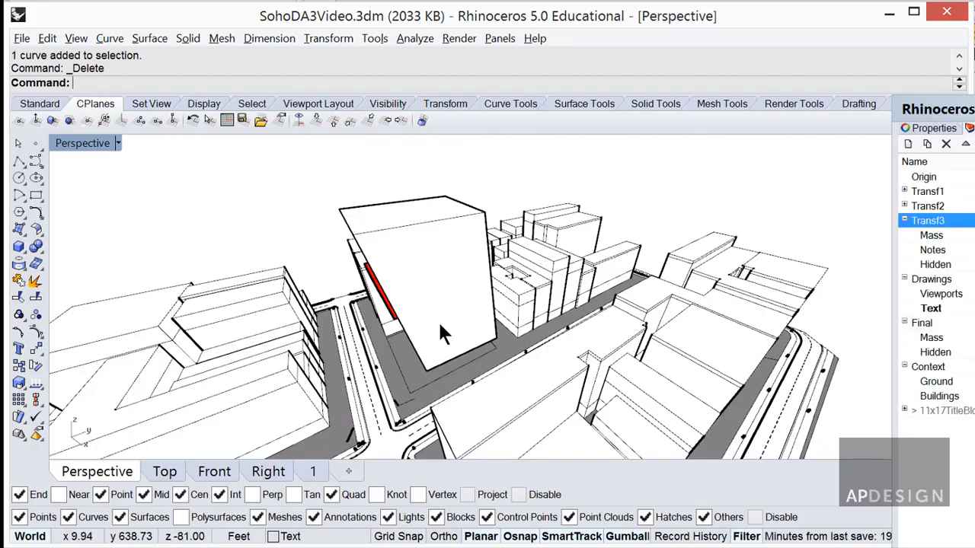
# Return to the Rhino site model and examine the tower's base and the ground beneath it
pyautogui.scroll(5, 436, 321)
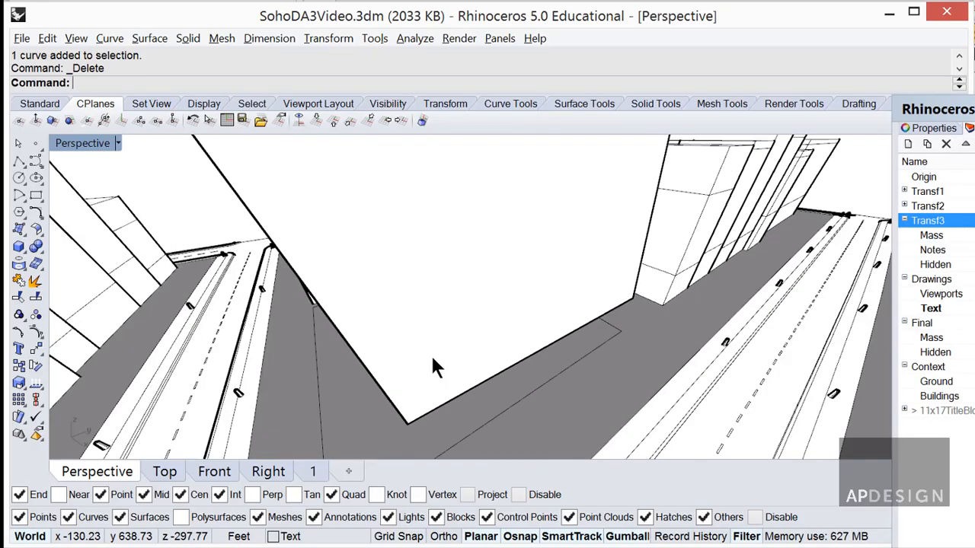
pyautogui.scroll(-5, 457, 351)
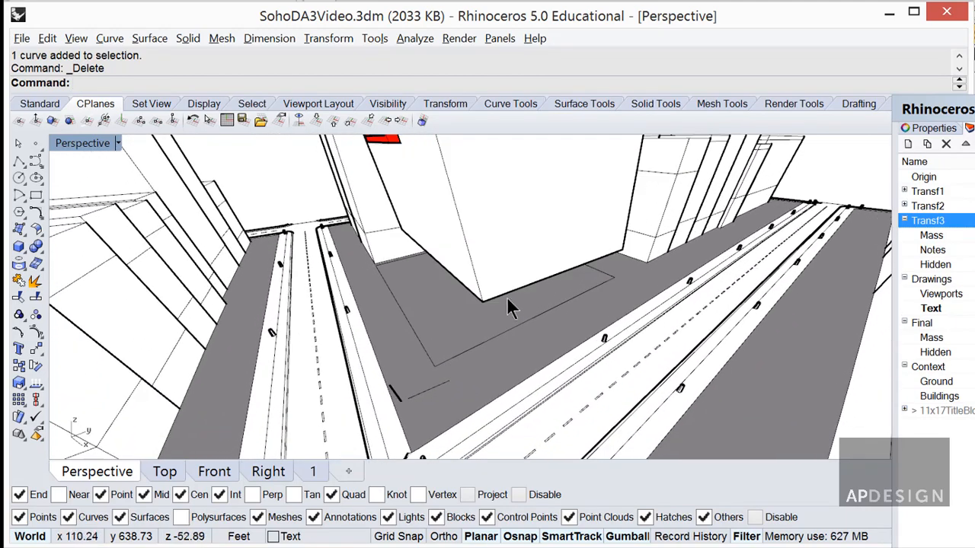
pyautogui.click(515, 294)
pyautogui.click(534, 281)
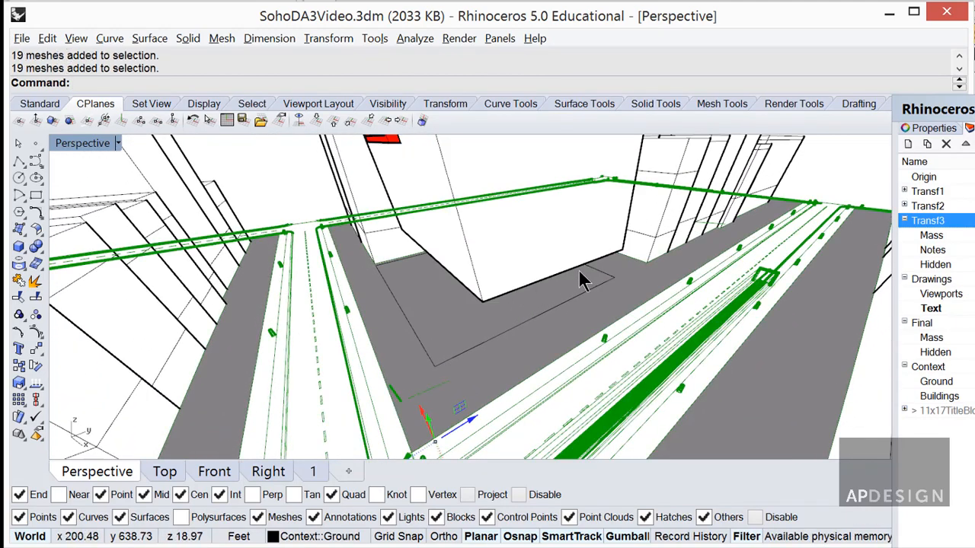
pyautogui.click(270, 207)
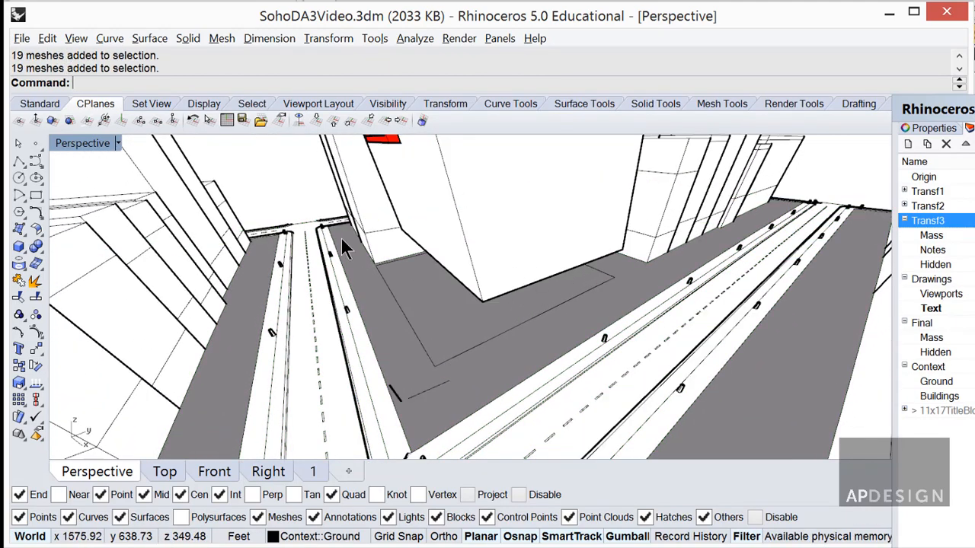
pyautogui.click(603, 267)
pyautogui.moveTo(592, 295); pyautogui.dragTo(586, 256, button='right')
pyautogui.press('Escape')
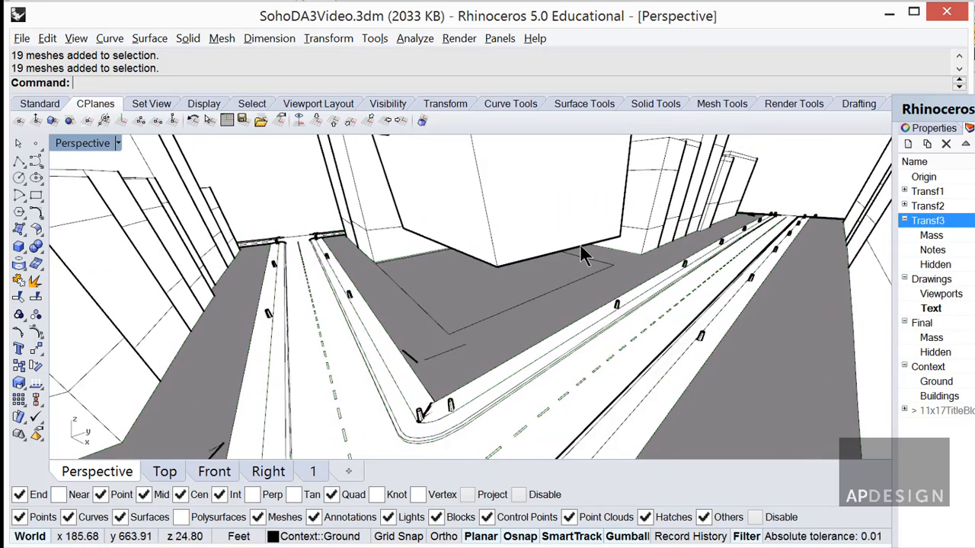
pyautogui.scroll(3, 583, 257)
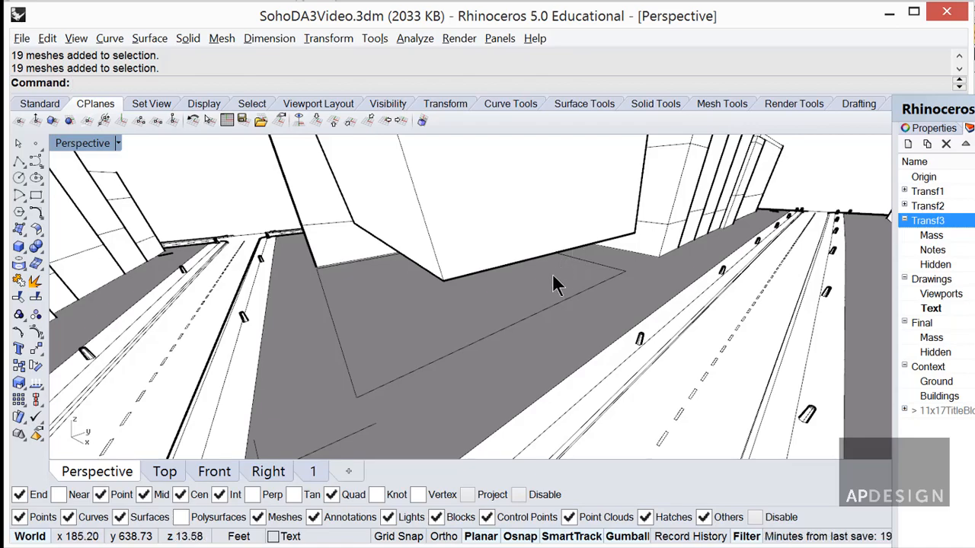
pyautogui.moveTo(546, 301); pyautogui.dragTo(533, 254, button='right')
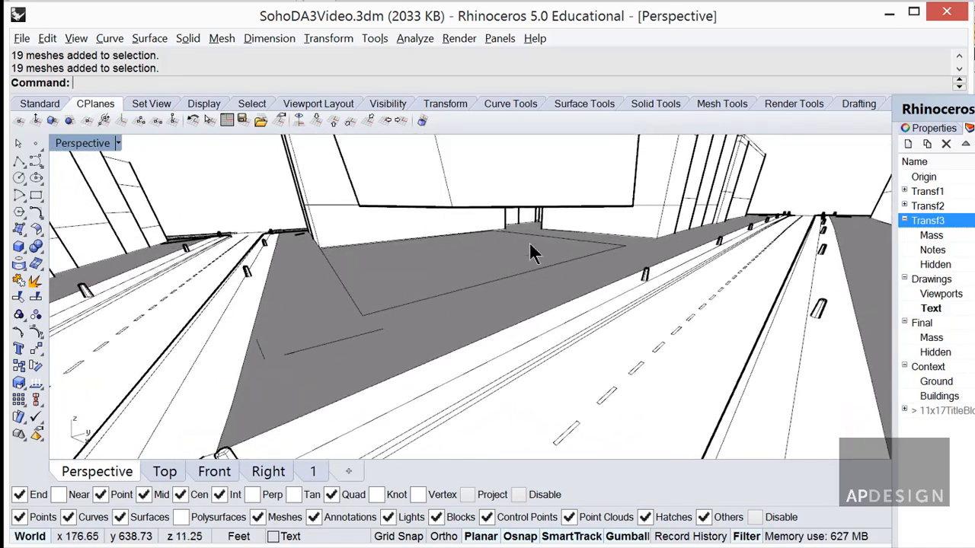
pyautogui.moveTo(504, 224); pyautogui.dragTo(500, 206, button='right')
# Allow polysurfaces in the selection filter, pick the tower mass from below to check it, and clear the selection
pyautogui.click(500, 203)
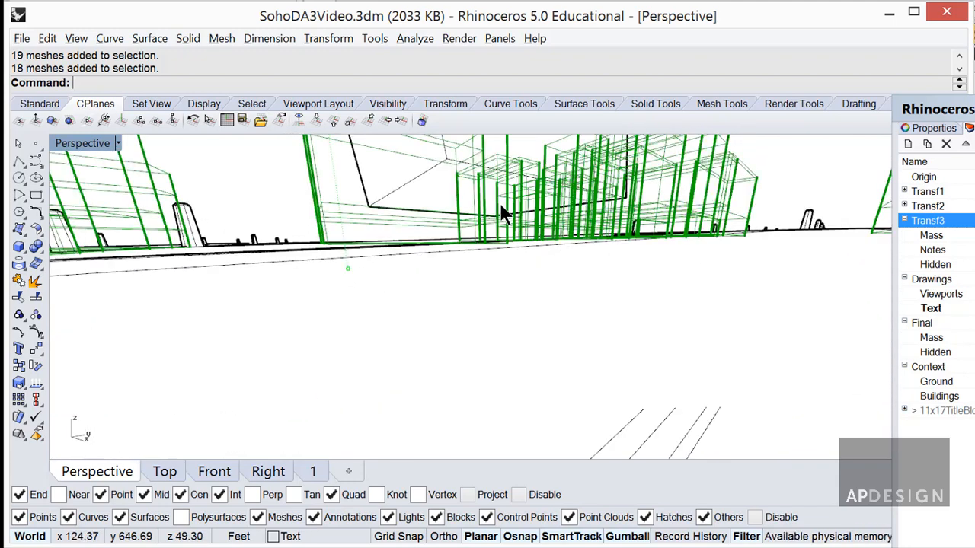
pyautogui.click(439, 183)
pyautogui.click(449, 159)
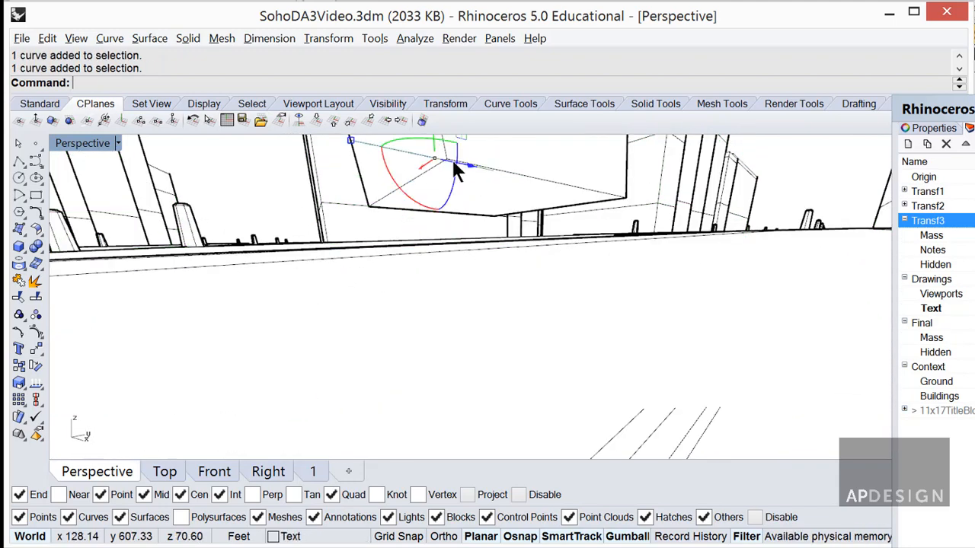
pyautogui.press('Escape')
pyautogui.click(463, 186)
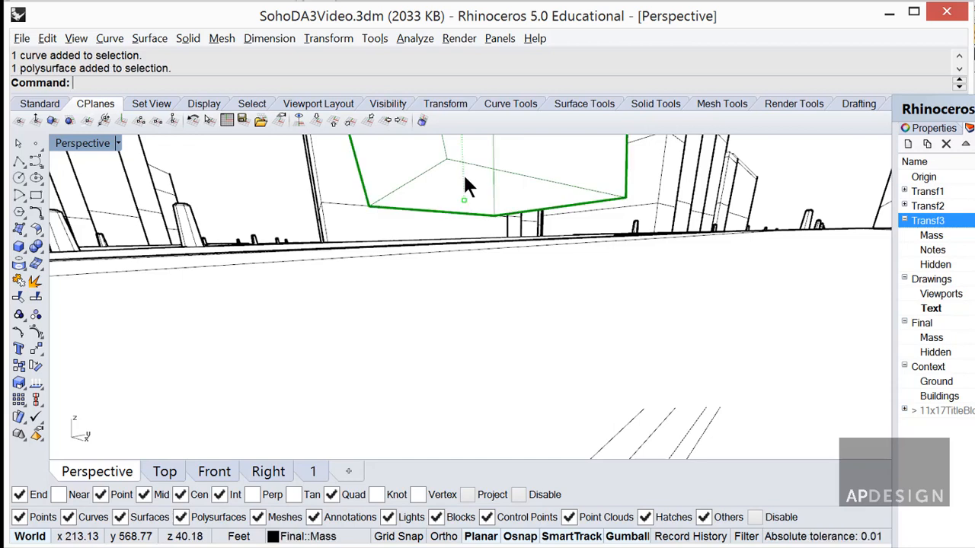
pyautogui.press('Escape')
# Draw a single-segment polyline about 80 ft long along the tower's bottom edge, starting at its street-side corner
pyautogui.write('l')
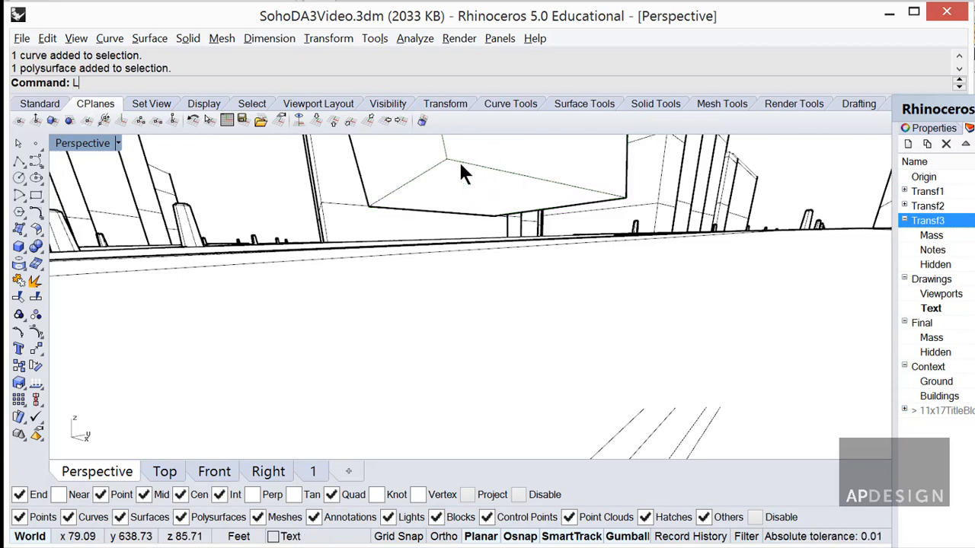
pyautogui.press('Return')
pyautogui.click(449, 162)
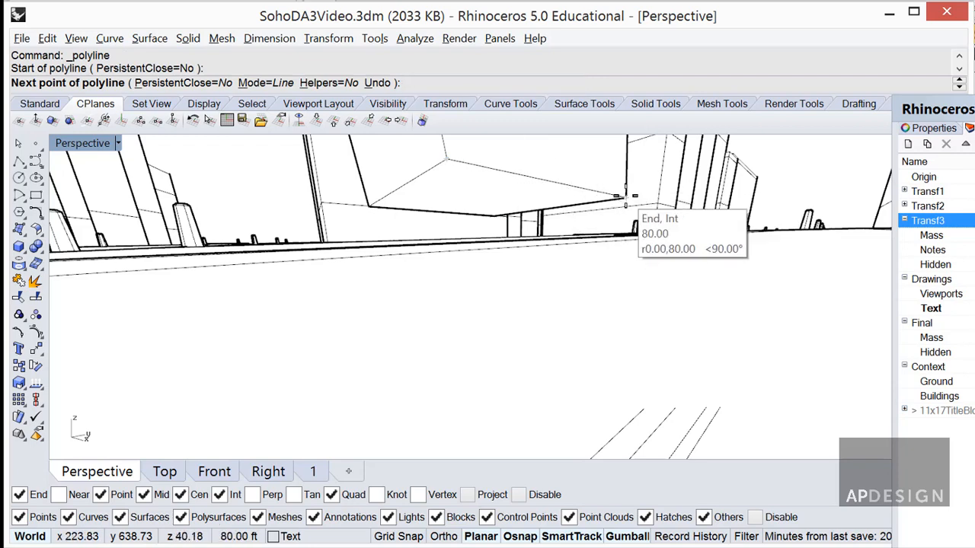
pyautogui.click(628, 199)
pyautogui.press('Return')
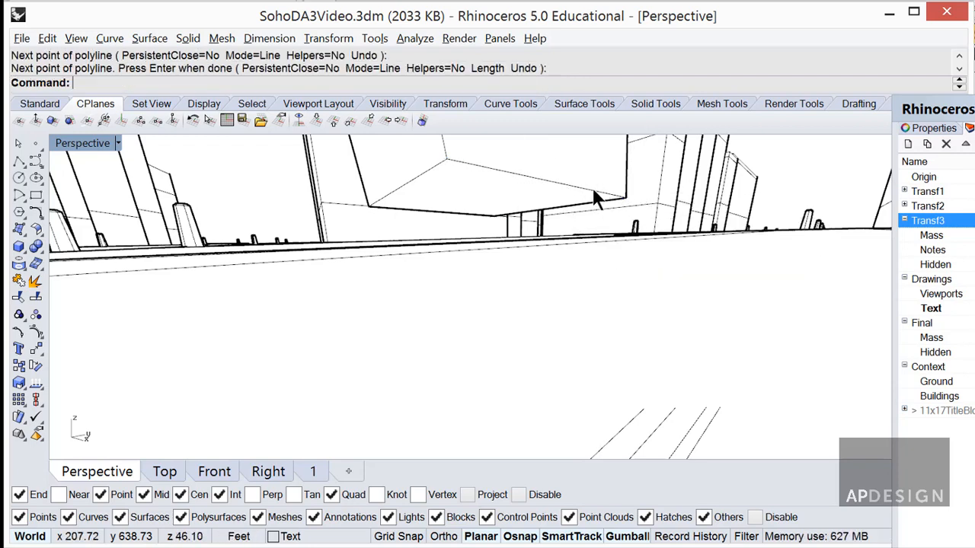
# Move the new line straight down 15 ft from the tower's bottom edge, and deselect it
pyautogui.click(620, 219)
pyautogui.click(633, 232)
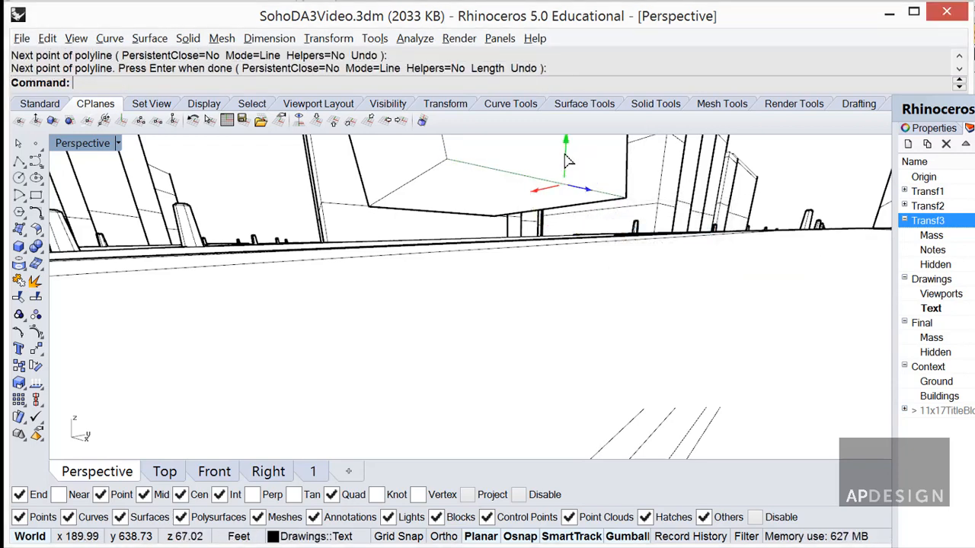
pyautogui.moveTo(567, 158); pyautogui.dragTo(565, 196)
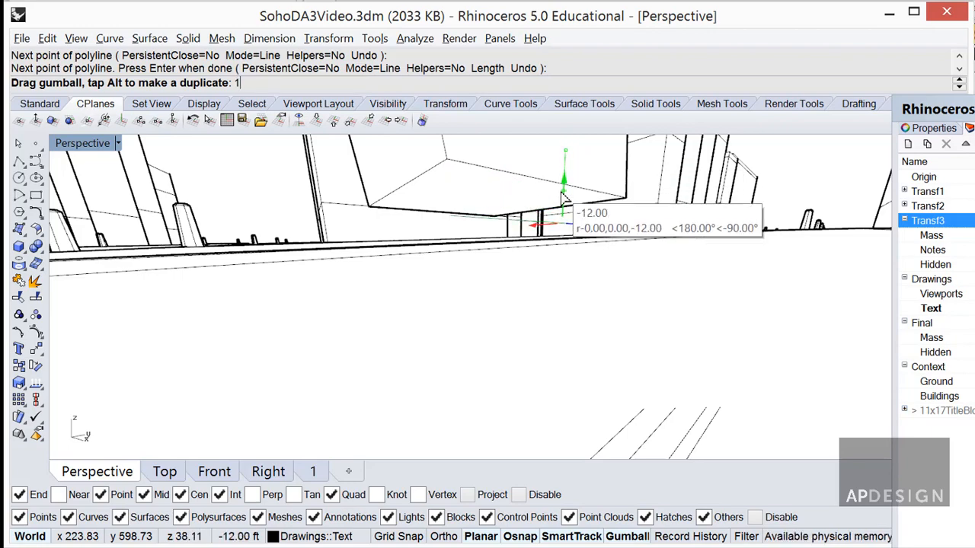
pyautogui.press('Return')
pyautogui.moveTo(624, 211); pyautogui.dragTo(616, 232, button='right')
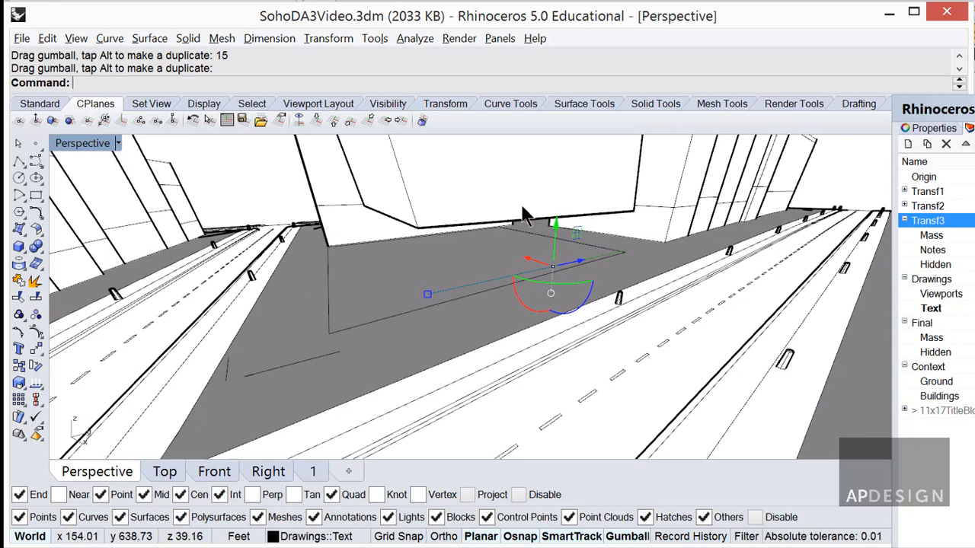
pyautogui.press('Escape')
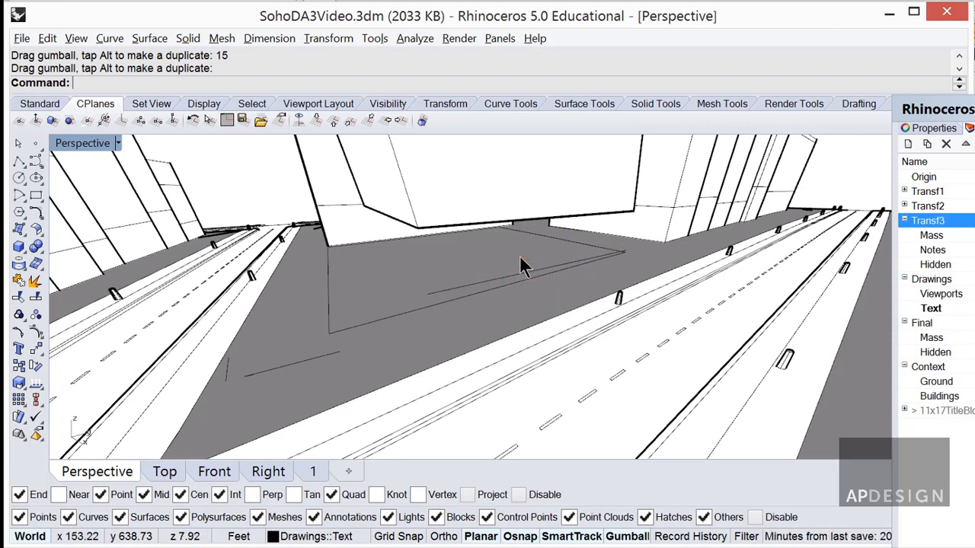
# Pick the lowered line beneath the tower to check its position and street-side endpoint
pyautogui.click(512, 275)
pyautogui.press('Escape')
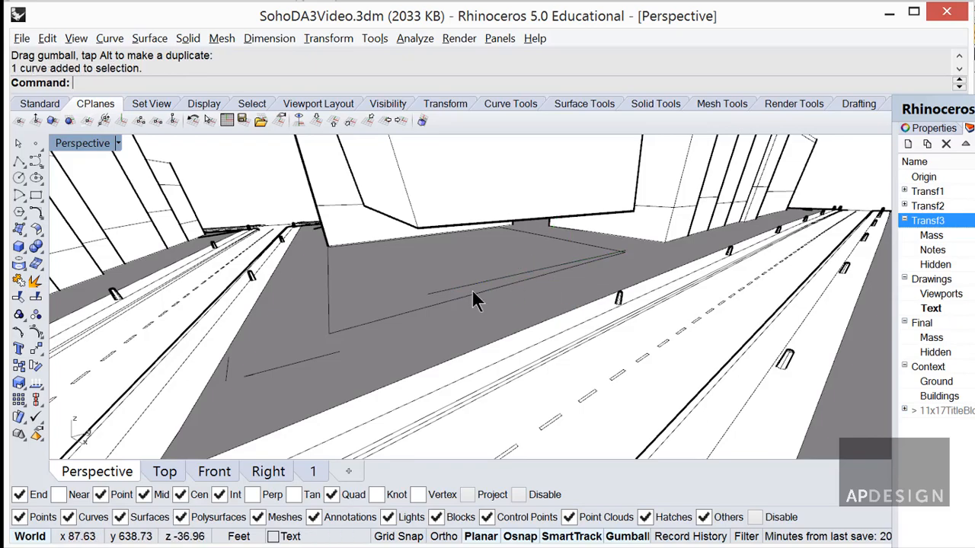
pyautogui.moveTo(453, 305)
pyautogui.mouseDown(button='right')
pyautogui.moveTo(431, 307)
pyautogui.moveTo(449, 303)
pyautogui.moveTo(475, 244)
pyautogui.moveTo(474, 300)
pyautogui.moveTo(450, 312)
pyautogui.mouseUp(button='right')
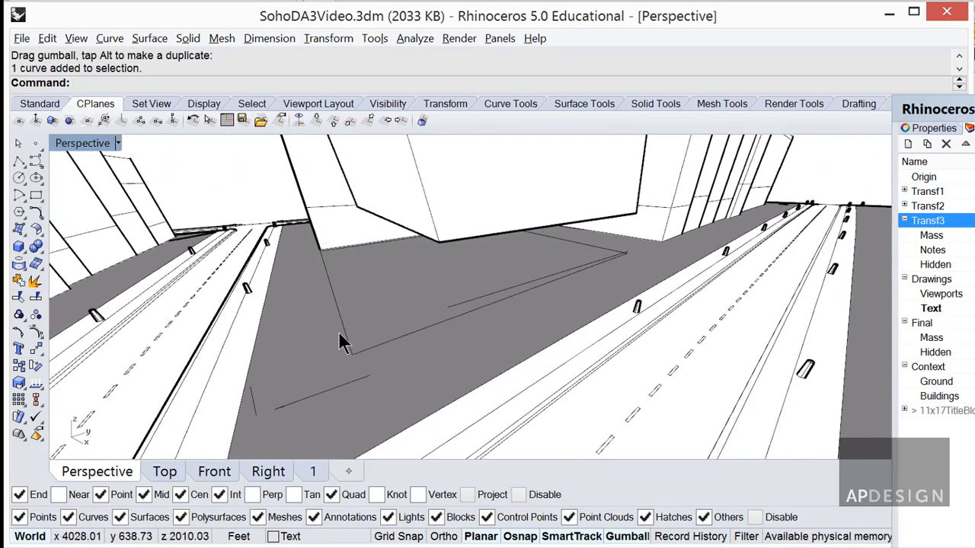
pyautogui.click(452, 312)
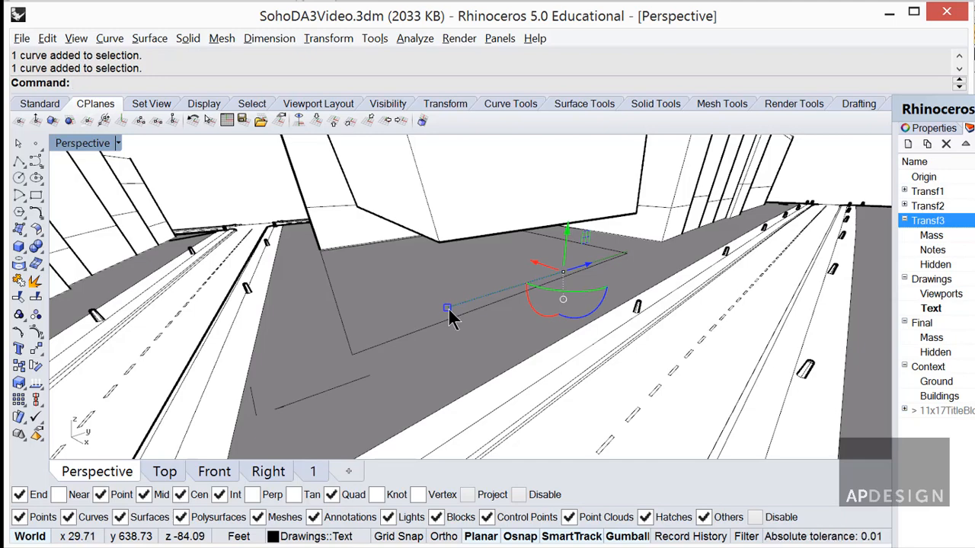
pyautogui.press('Escape')
# Select the whole model and move it from the lowered line's street-side endpoint to 0,0,0
pyautogui.scroll(-10, 450, 316)
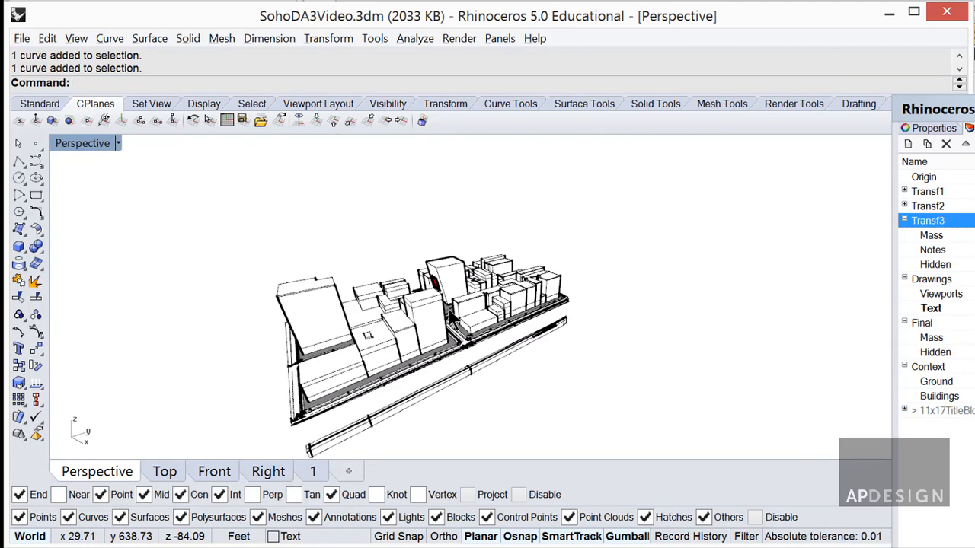
pyautogui.moveTo(708, 325); pyautogui.dragTo(581, 416, button='right')
pyautogui.moveTo(609, 414); pyautogui.dragTo(243, 223)
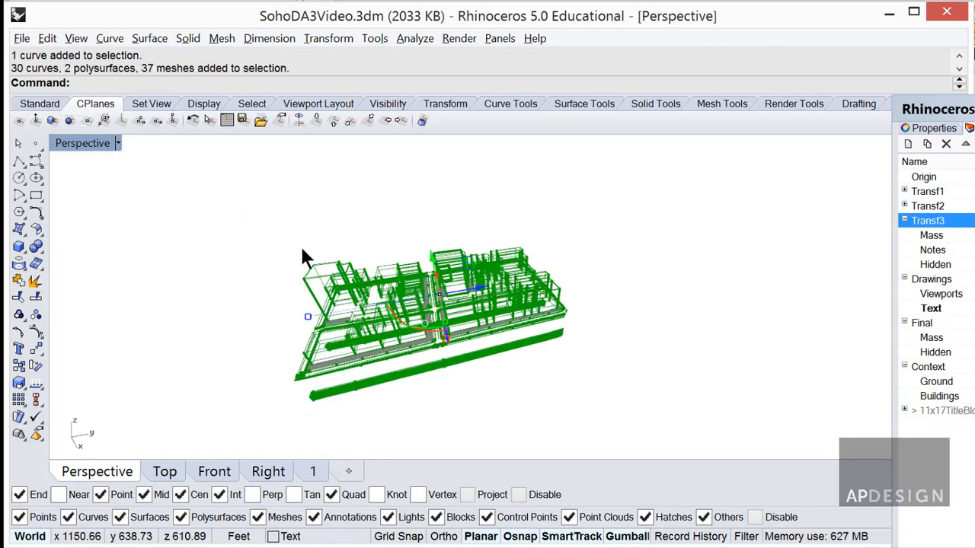
pyautogui.scroll(3, 349, 230)
pyautogui.scroll(5, 349, 230)
pyautogui.moveTo(455, 240)
pyautogui.mouseDown(button='right')
pyautogui.moveTo(464, 228)
pyautogui.moveTo(457, 249)
pyautogui.mouseUp(button='right')
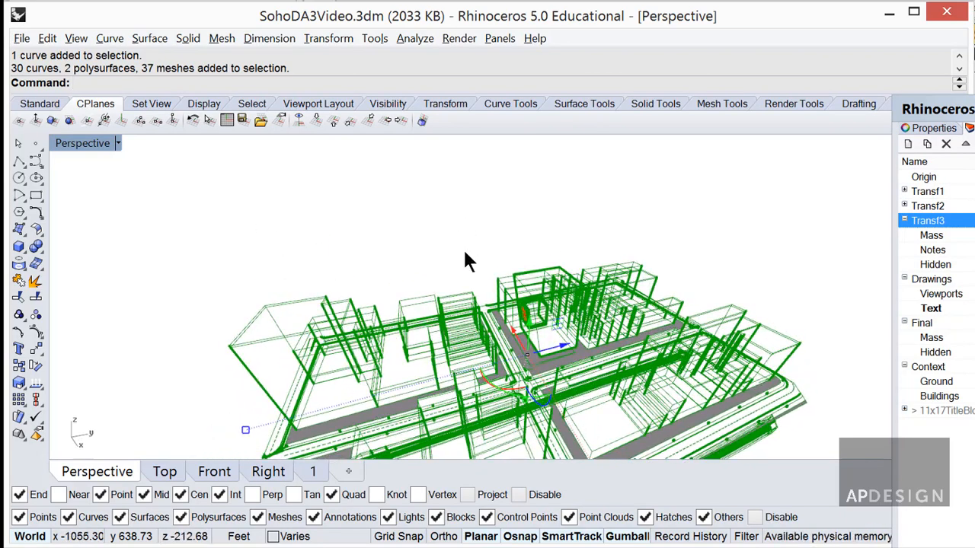
pyautogui.write('Move')
pyautogui.press('Return')
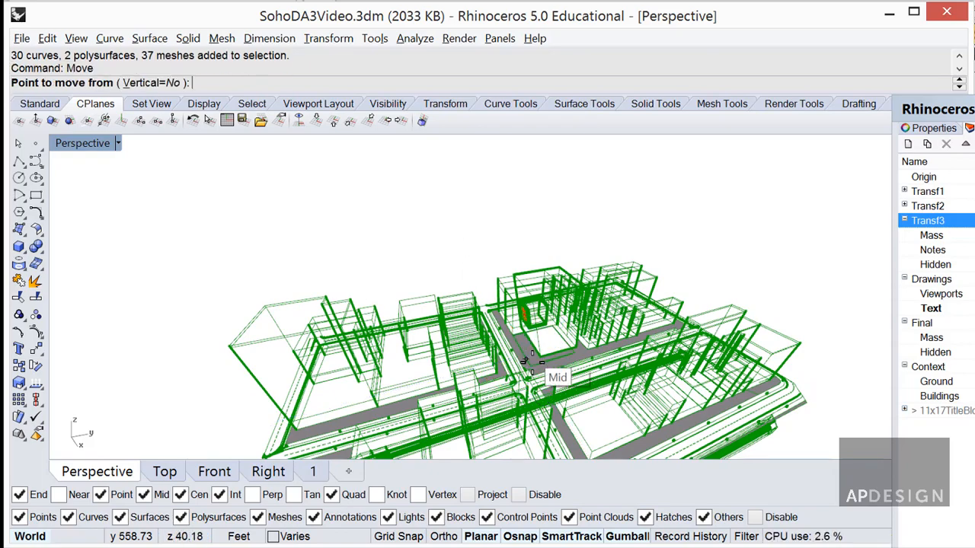
pyautogui.scroll(3, 526, 365)
pyautogui.scroll(3, 543, 364)
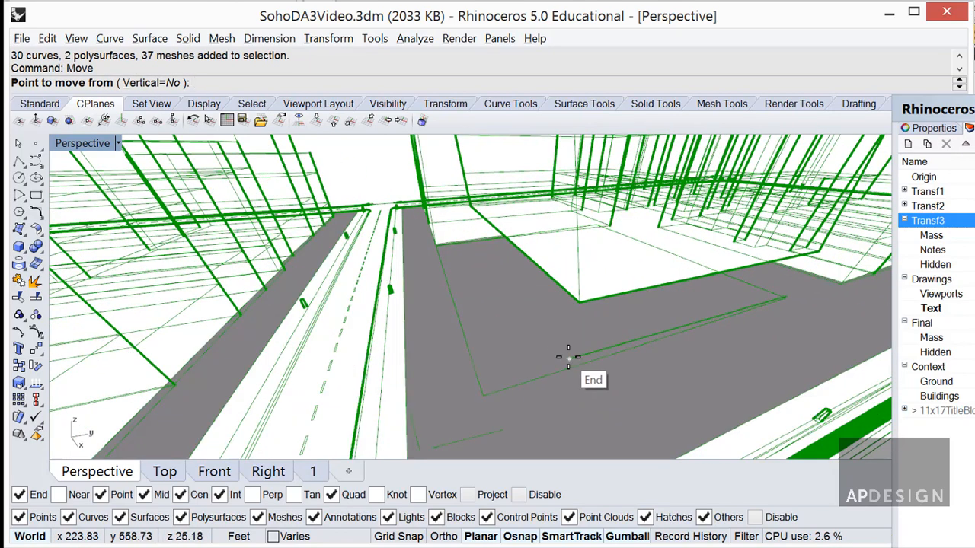
pyautogui.click(568, 357)
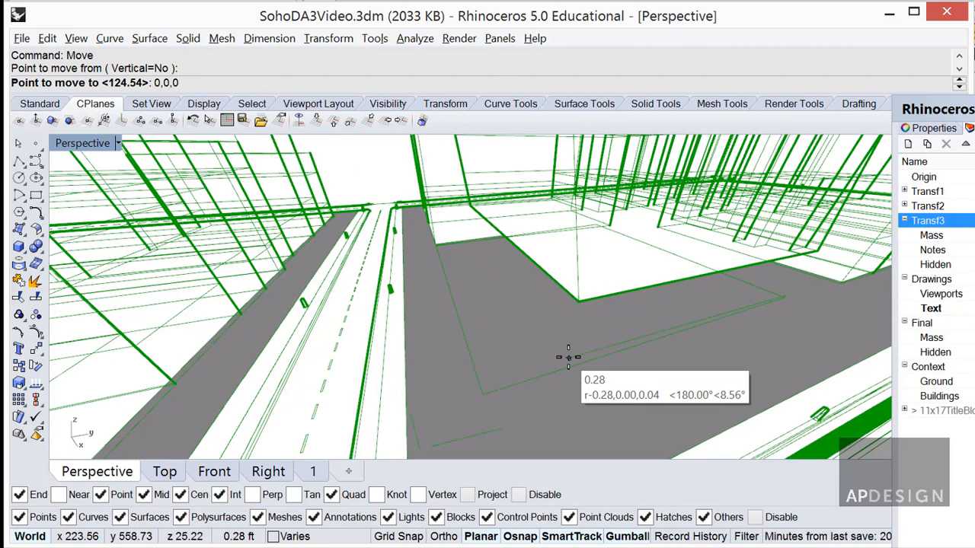
pyautogui.press('Return')
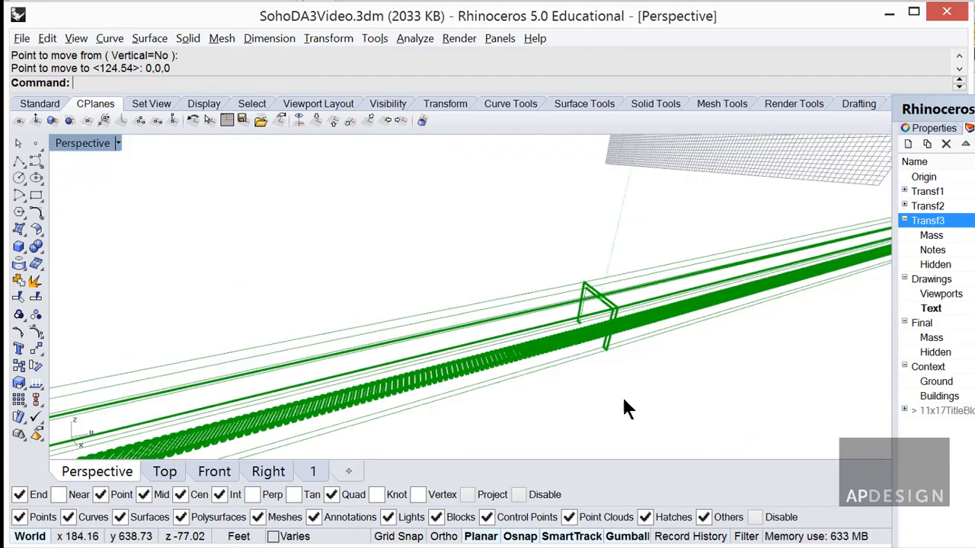
pyautogui.click(624, 397)
pyautogui.scroll(-10, 624, 397)
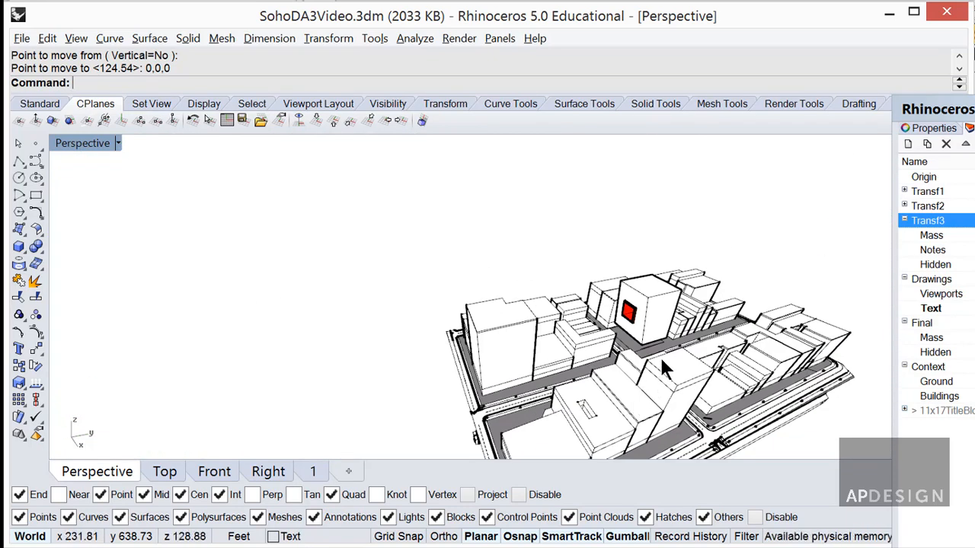
pyautogui.scroll(10, 661, 359)
pyautogui.scroll(-8, 616, 342)
pyautogui.scroll(5, 613, 351)
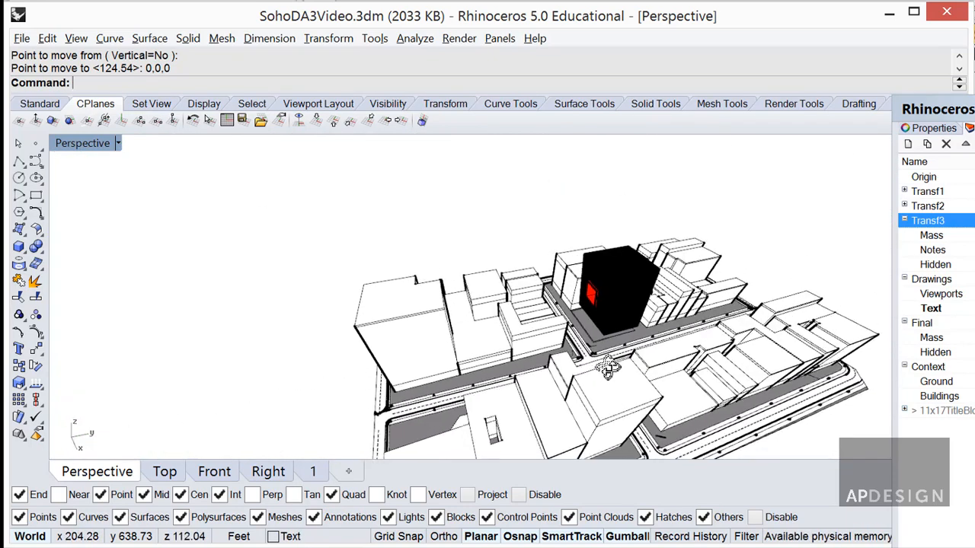
pyautogui.write('circle')
pyautogui.press('Return')
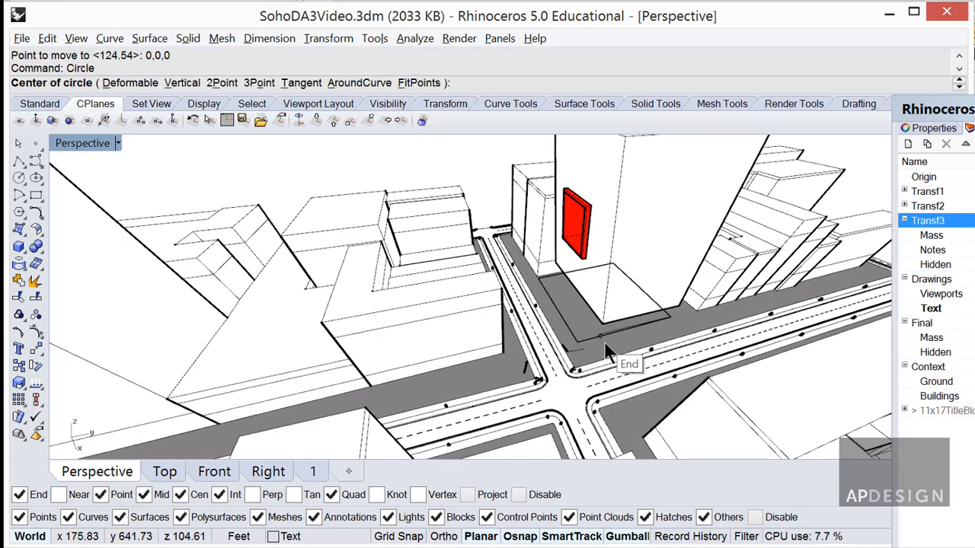
pyautogui.press('Escape')
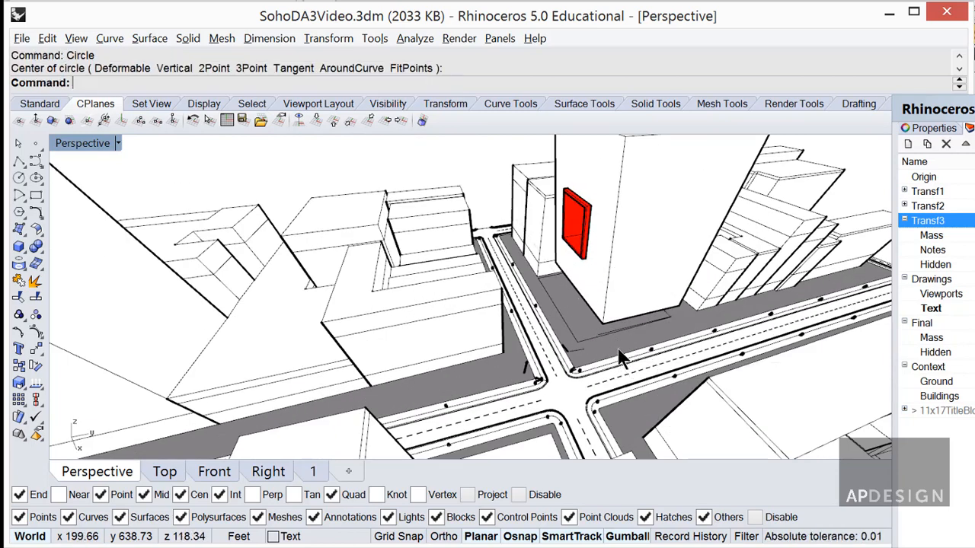
# Select the grouped ground and street meshes and hide everything else in the model
pyautogui.scroll(-8, 597, 333)
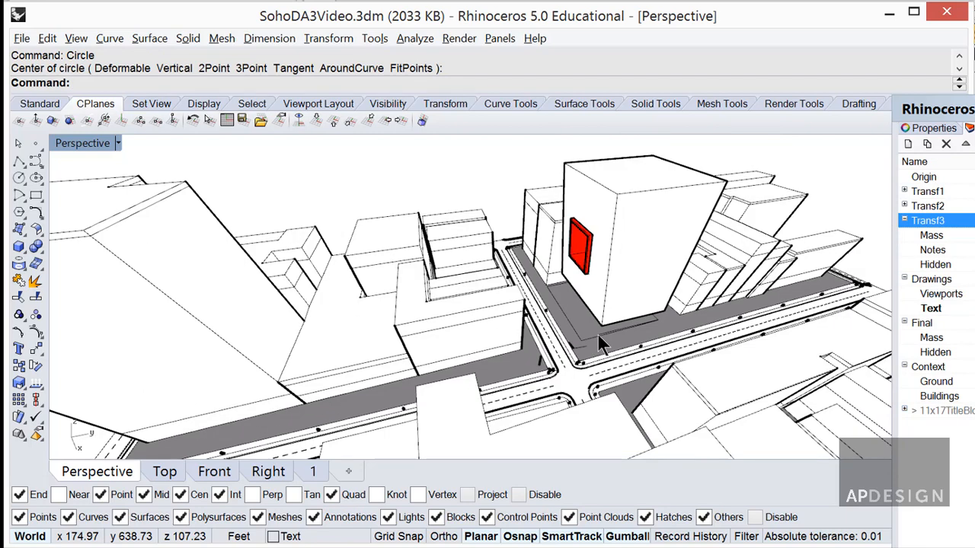
pyautogui.moveTo(644, 419); pyautogui.dragTo(631, 300, button='right')
pyautogui.click(630, 302)
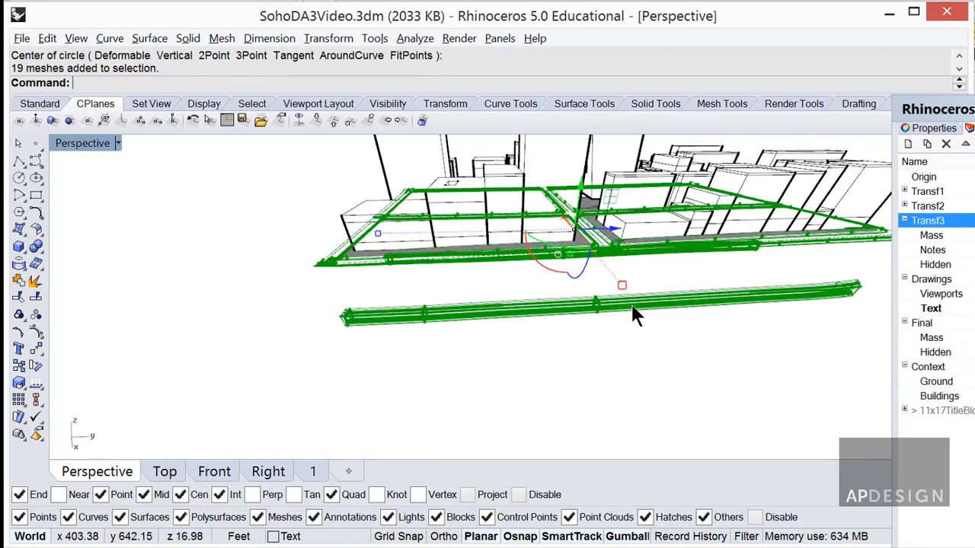
pyautogui.press('Escape')
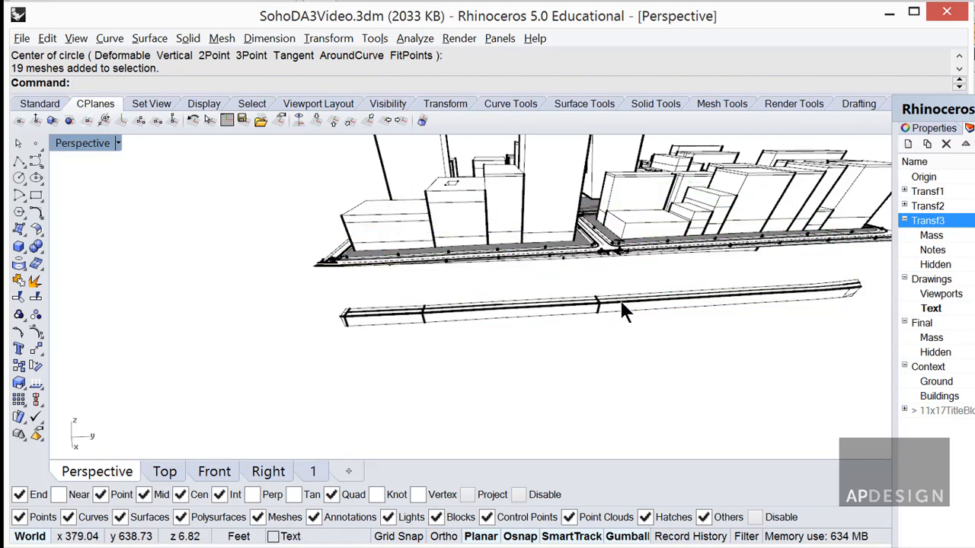
pyautogui.click(621, 302)
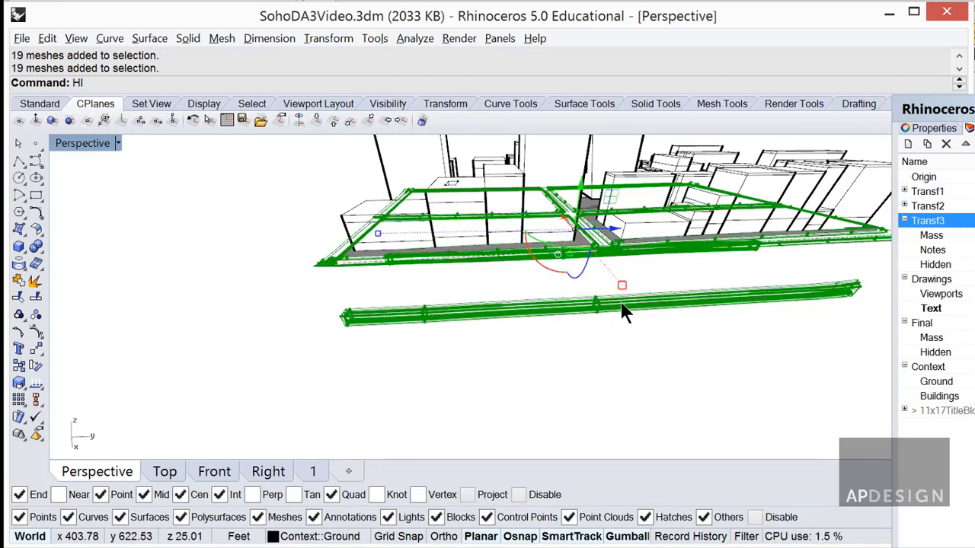
pyautogui.press('Return')
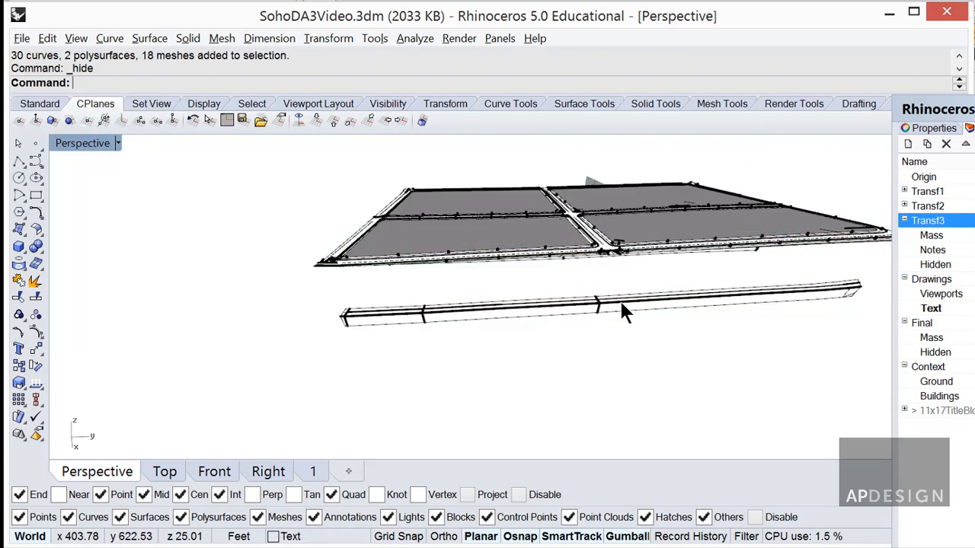
# Ungroup the ground and street meshes, and deselect them
pyautogui.click(640, 305)
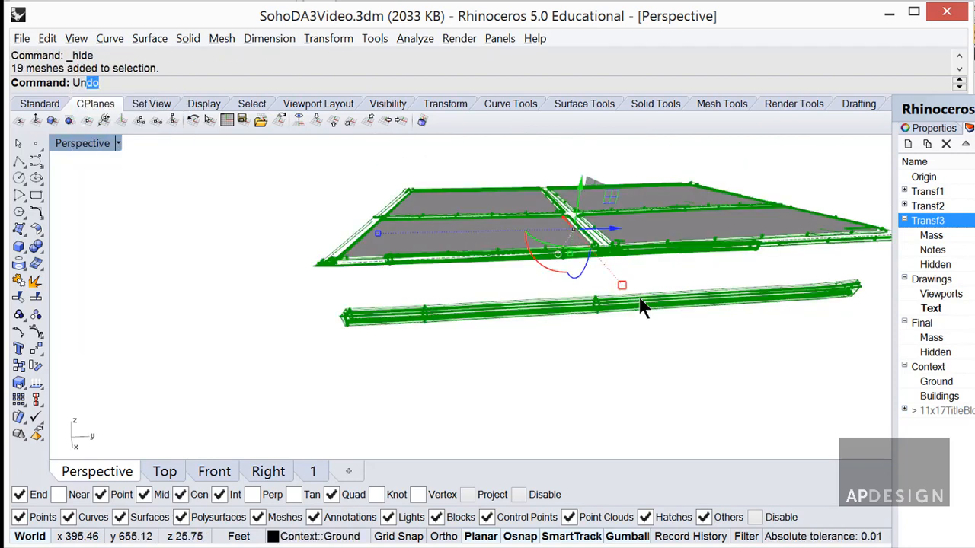
pyautogui.write('Ungroup')
pyautogui.press('Return')
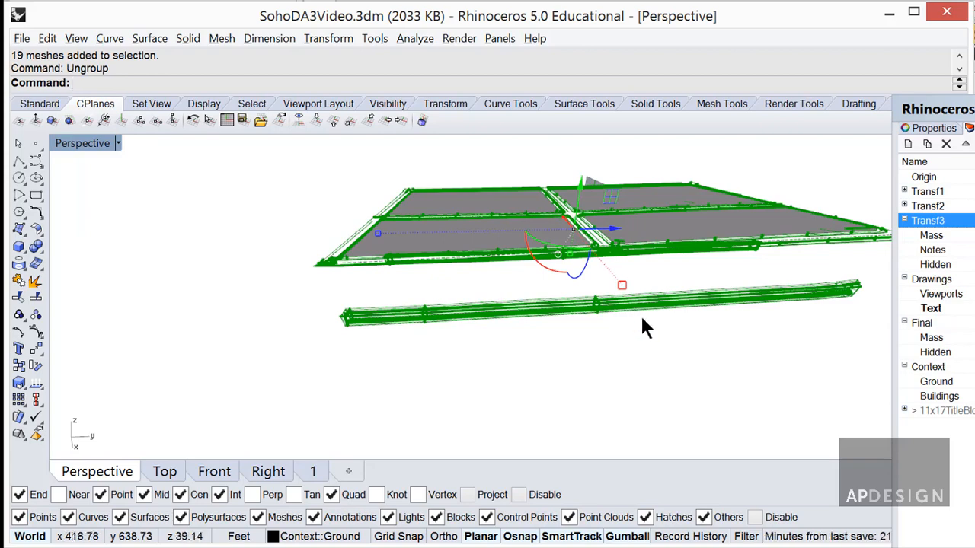
pyautogui.click(650, 333)
# Inspect the ground meshes and the pieces beneath them in Rendered and X-Ray display, and return the perspective view to Technical display
pyautogui.moveTo(650, 331); pyautogui.dragTo(646, 305, button='right')
pyautogui.moveTo(833, 314); pyautogui.dragTo(651, 315)
pyautogui.moveTo(652, 315); pyautogui.dragTo(588, 187, button='right')
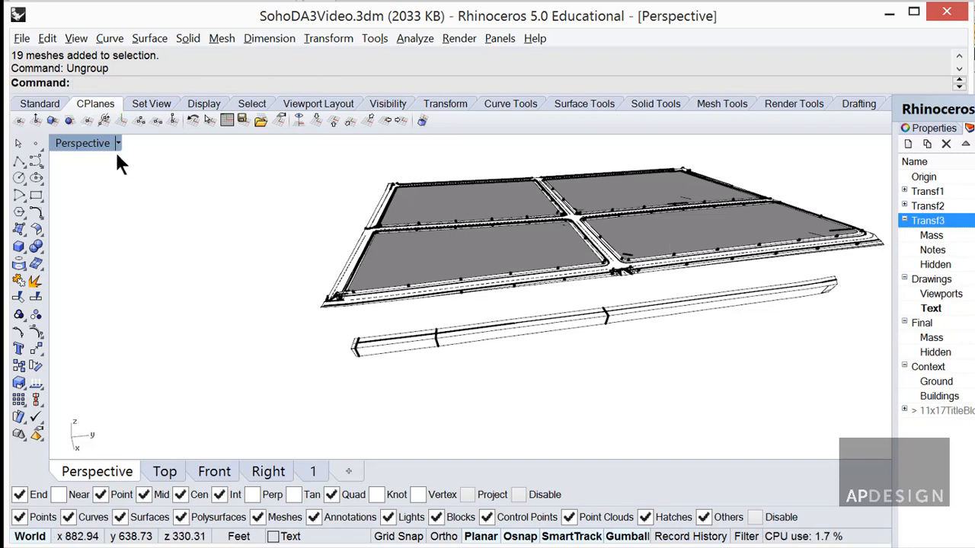
pyautogui.click(974, 128)
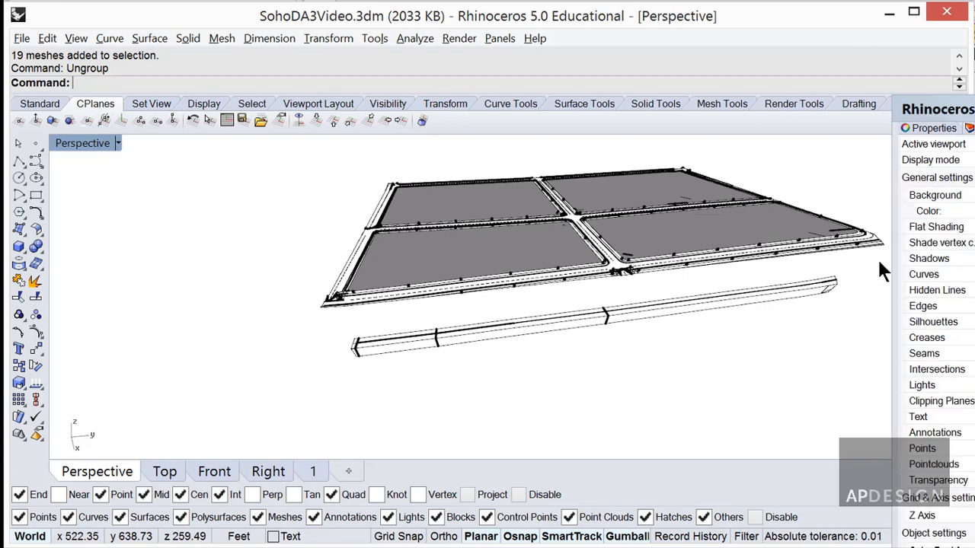
pyautogui.click(116, 144)
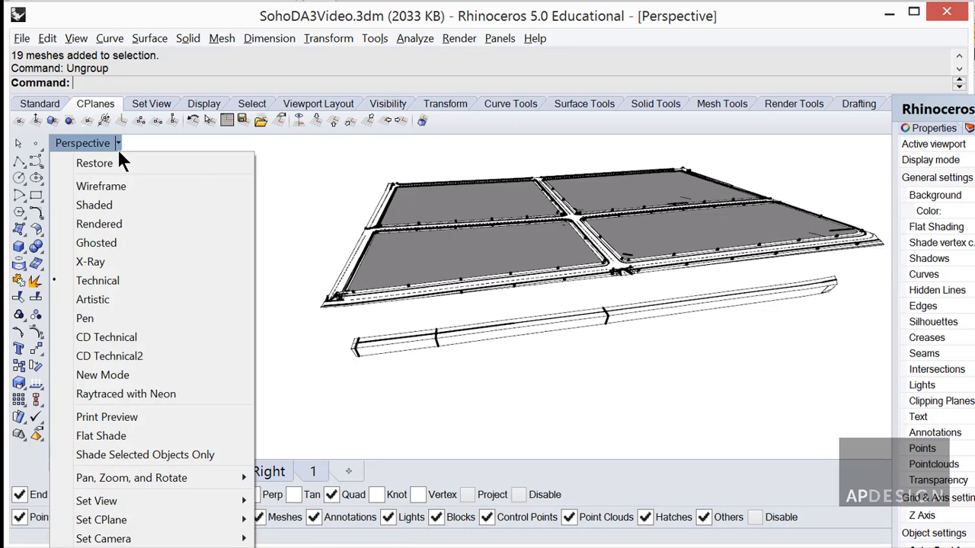
pyautogui.click(109, 222)
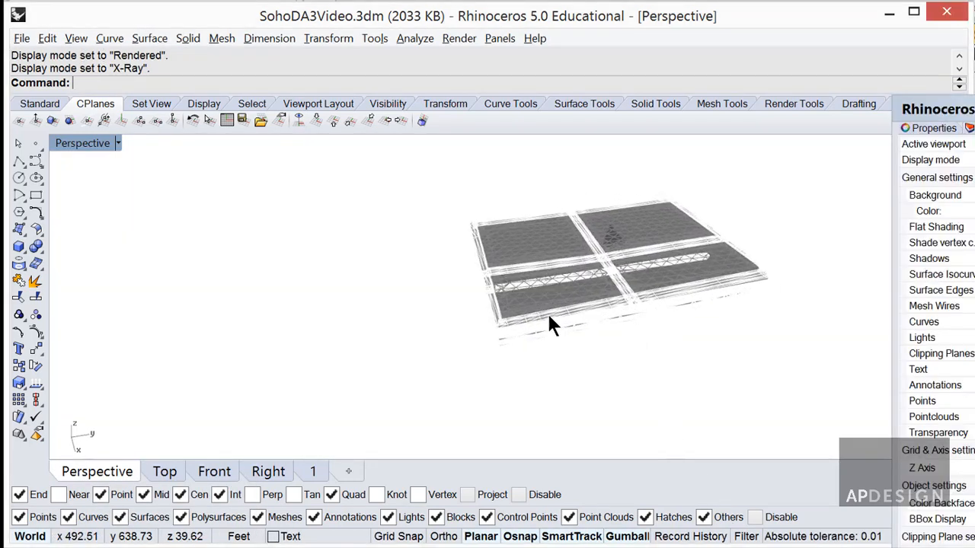
pyautogui.scroll(5, 674, 283)
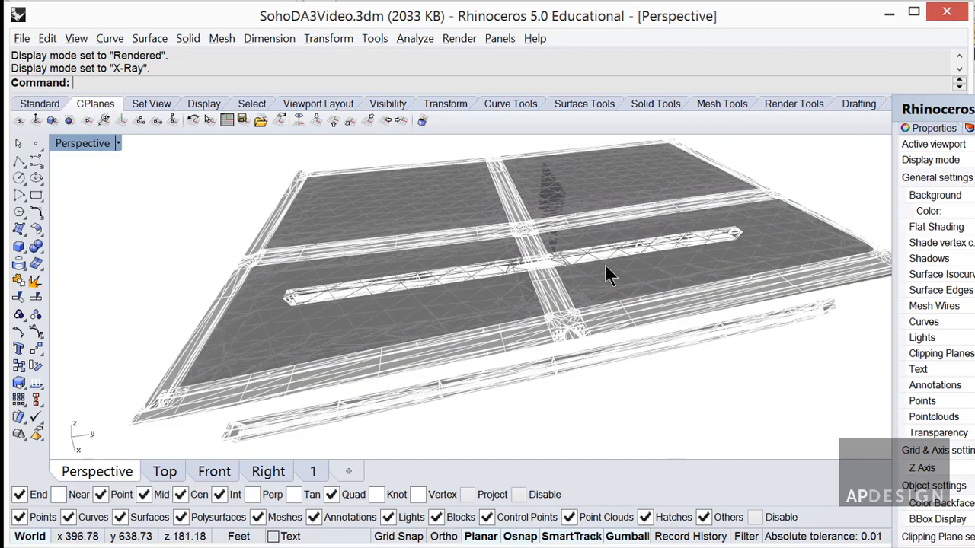
pyautogui.moveTo(567, 291); pyautogui.dragTo(588, 260, button='right')
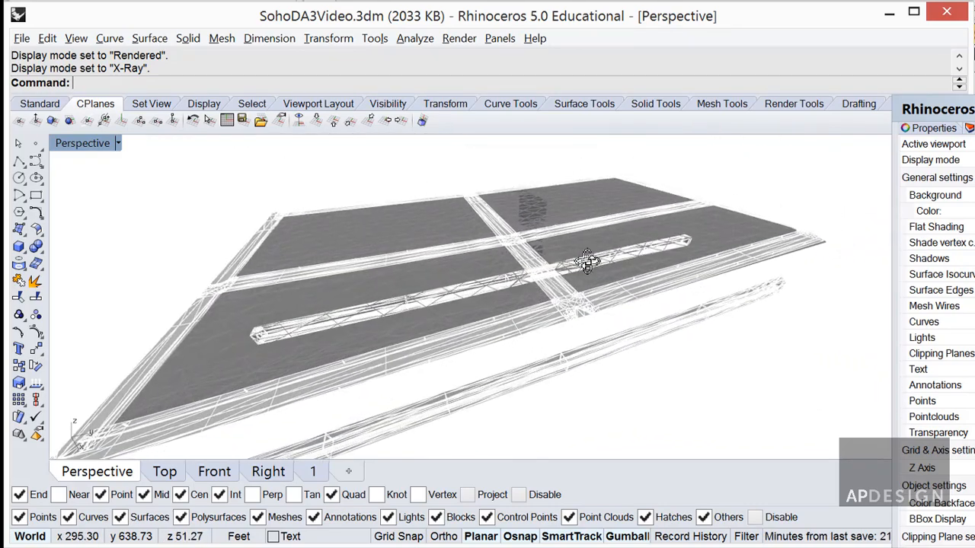
pyautogui.click(118, 144)
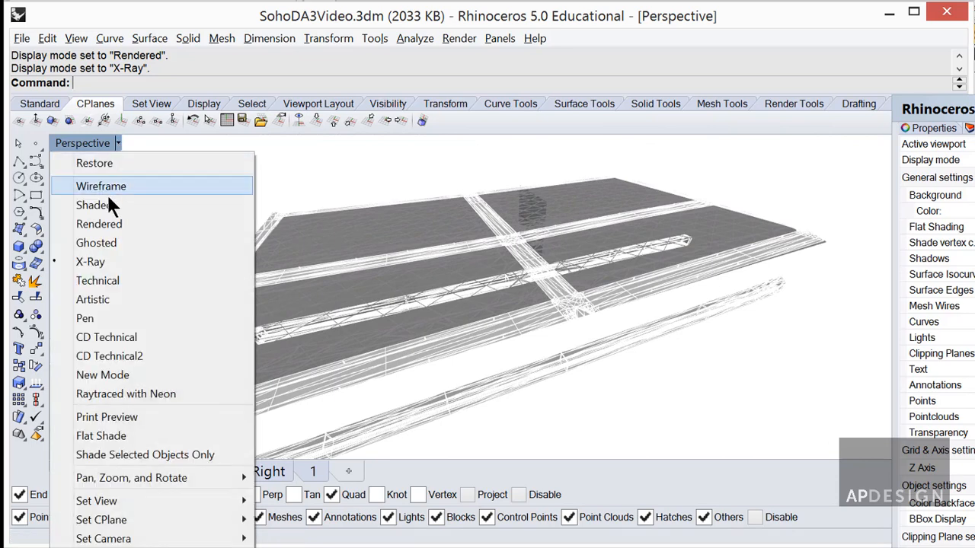
pyautogui.click(101, 282)
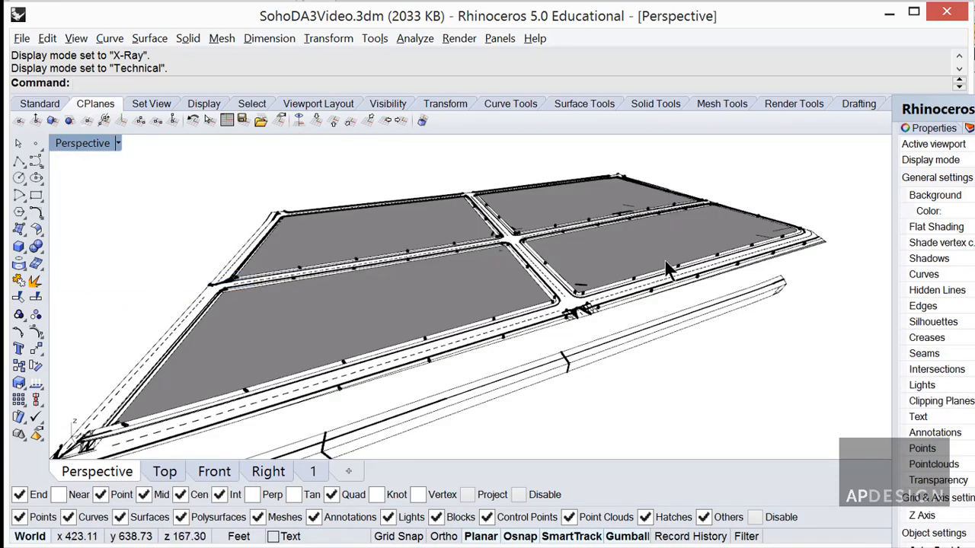
# Delete the long, narrow meshes floating beneath the ground plane
pyautogui.moveTo(709, 321); pyautogui.dragTo(708, 395, button='right')
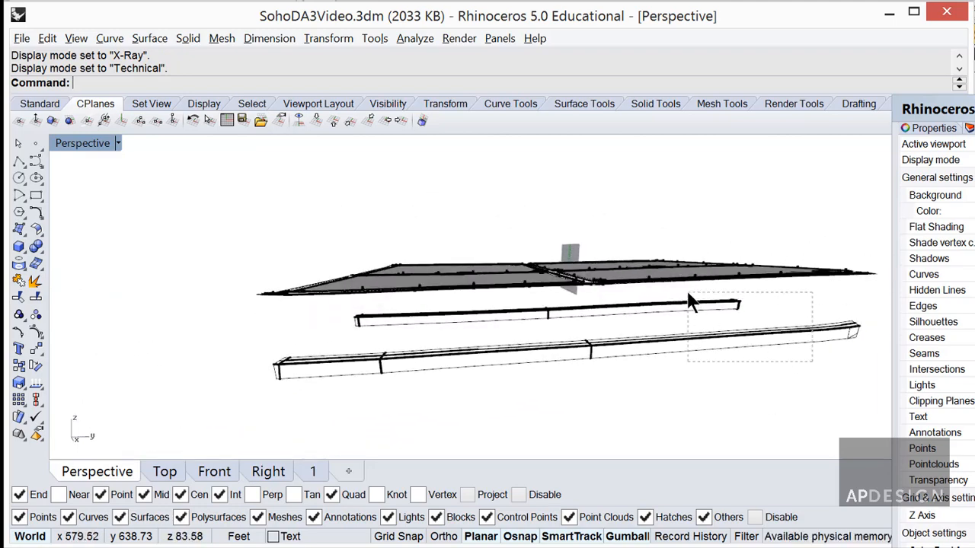
pyautogui.moveTo(690, 298); pyautogui.dragTo(690, 297)
pyautogui.press('Delete')
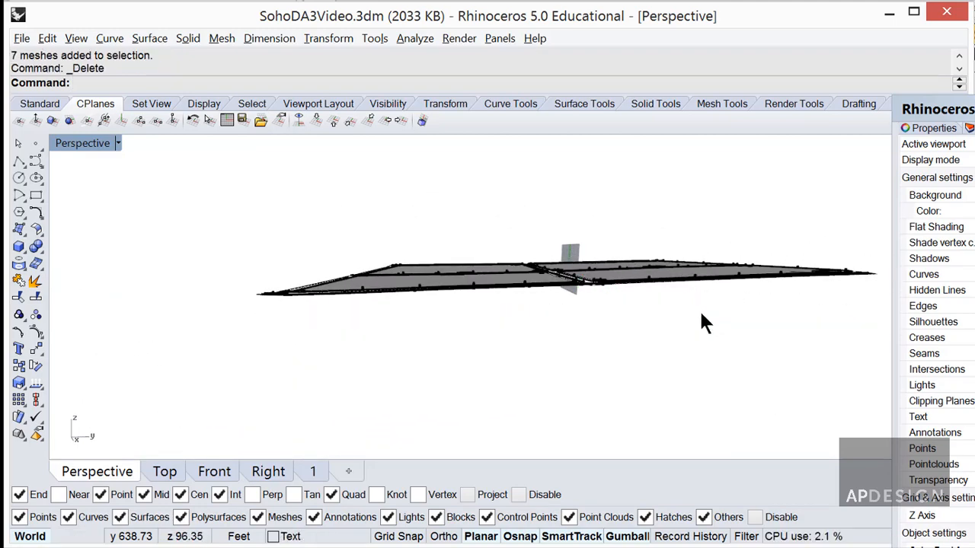
# Convert the mesh forming the four ground blocks to NURBS with MeshToNURB
pyautogui.moveTo(701, 314); pyautogui.dragTo(631, 370, button='right')
pyautogui.click(641, 262)
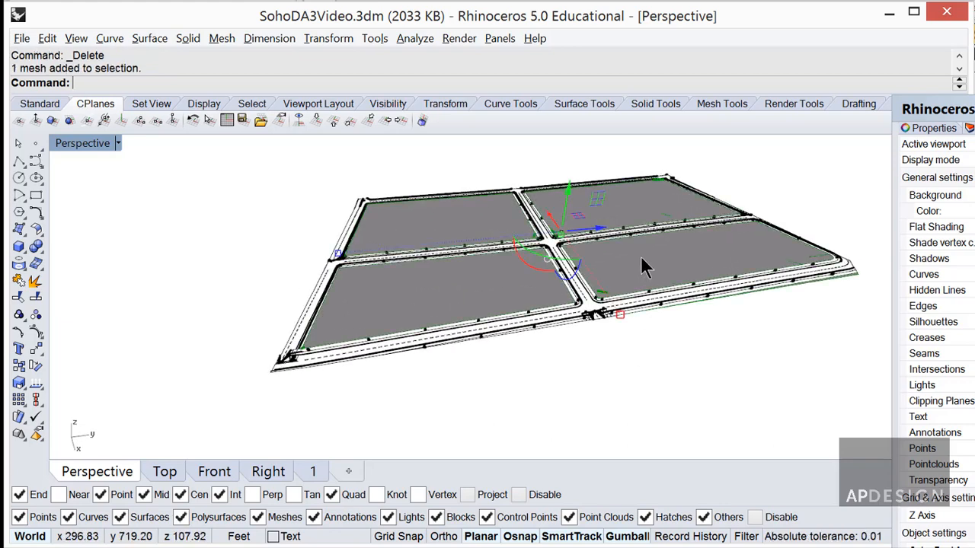
pyautogui.scroll(2, 617, 267)
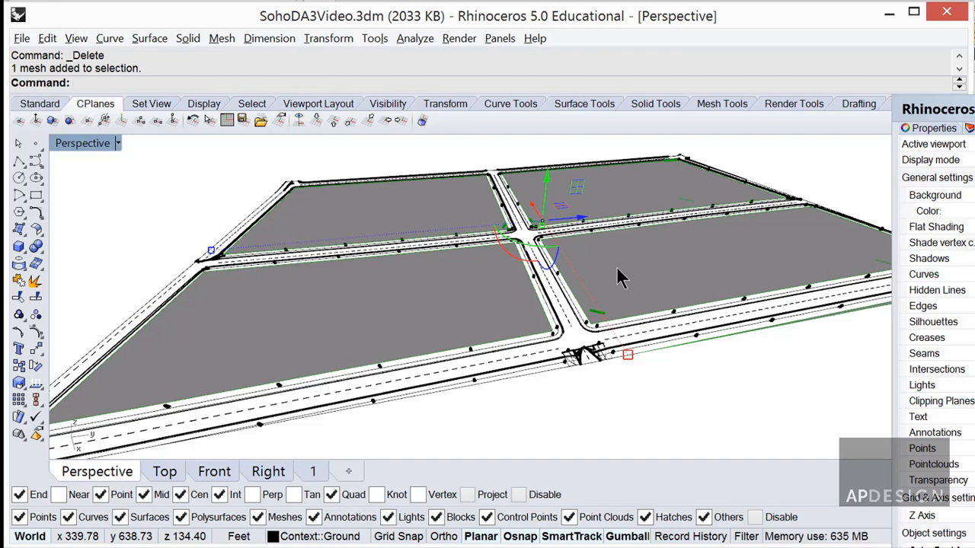
pyautogui.write('shToNURB')
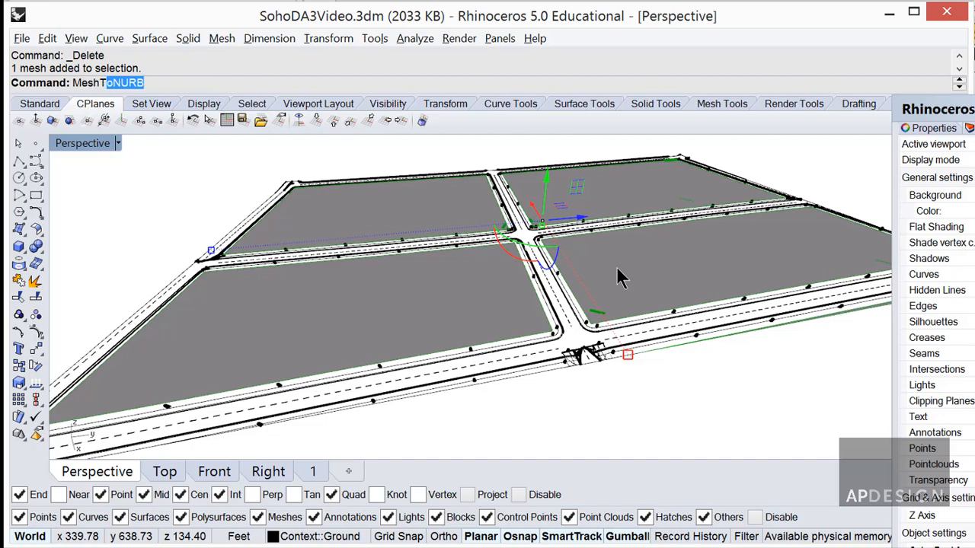
pyautogui.press('Return')
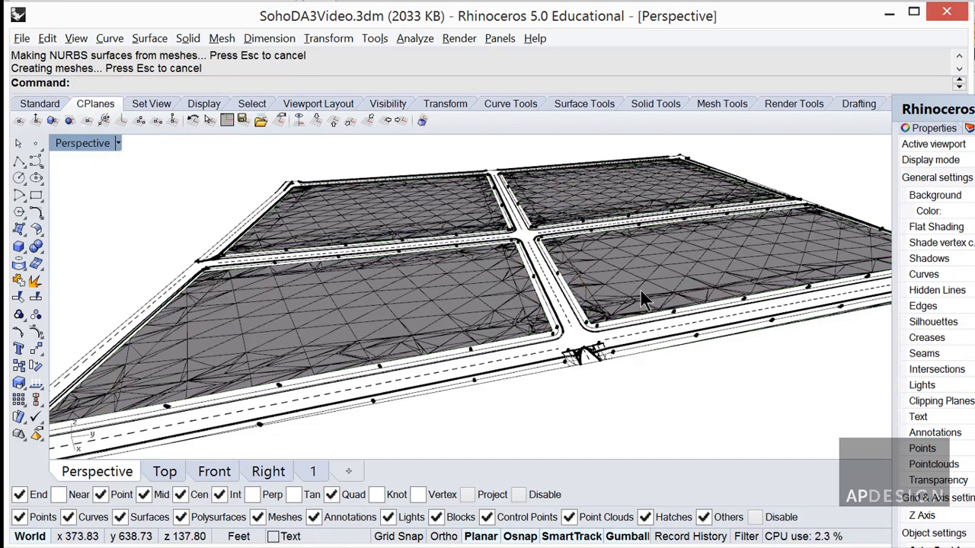
# Delete the original ground block mesh, temporarily excluding polysurfaces from the selection filter so the NURBS copies stay unselected
pyautogui.click(640, 288)
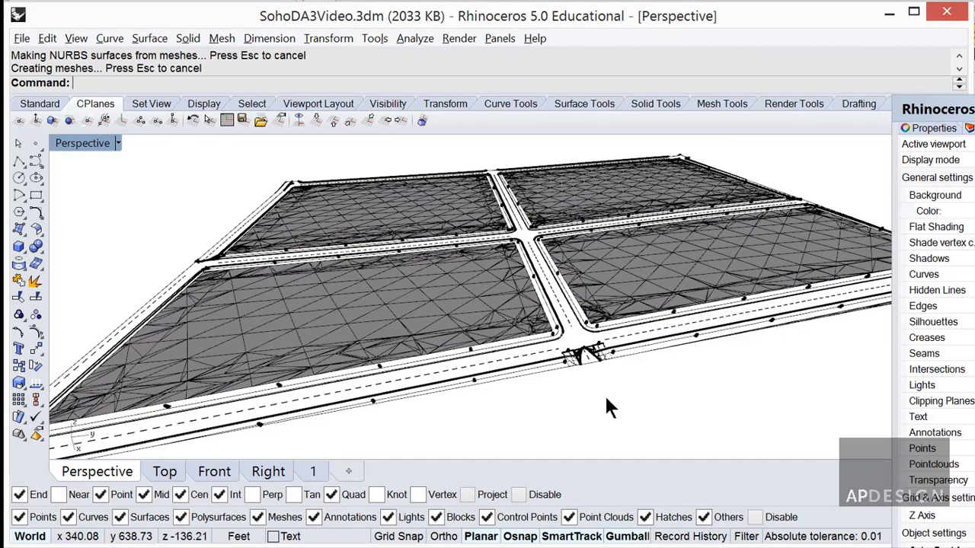
pyautogui.click(627, 271)
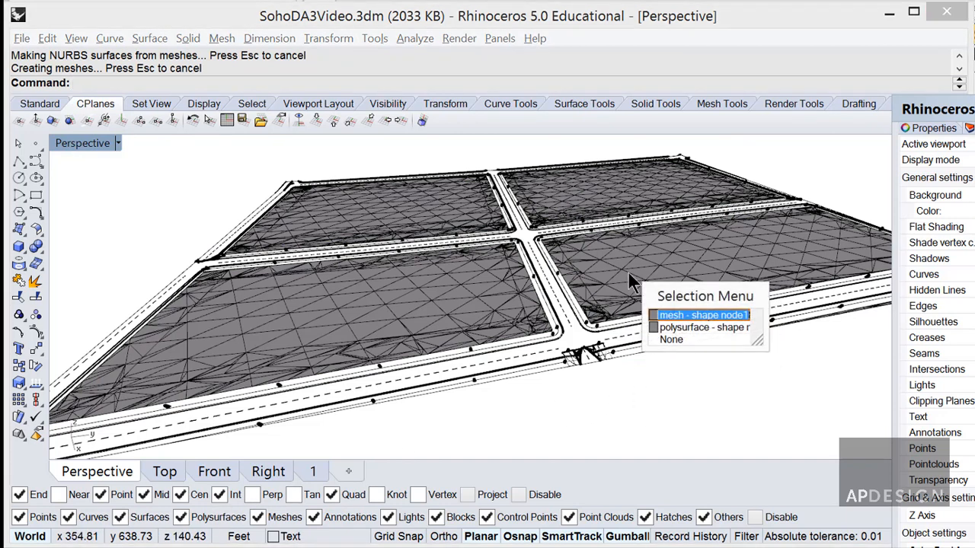
pyautogui.click(687, 315)
pyautogui.click(183, 517)
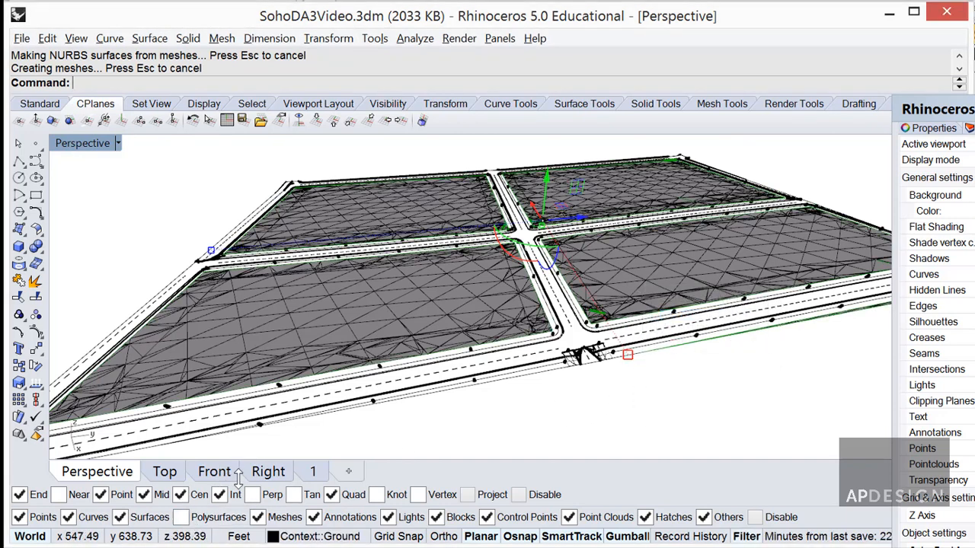
pyautogui.click(567, 196)
pyautogui.press('Delete')
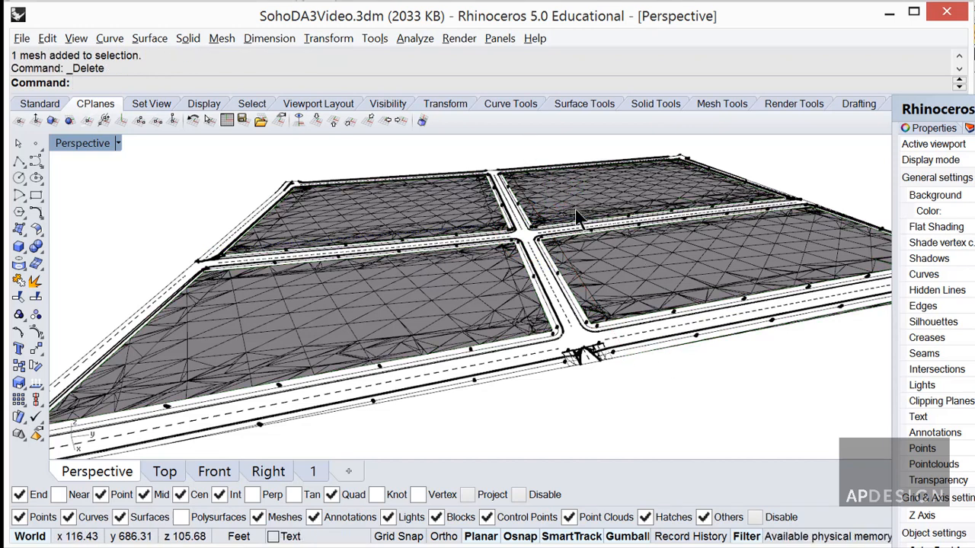
pyautogui.click(182, 517)
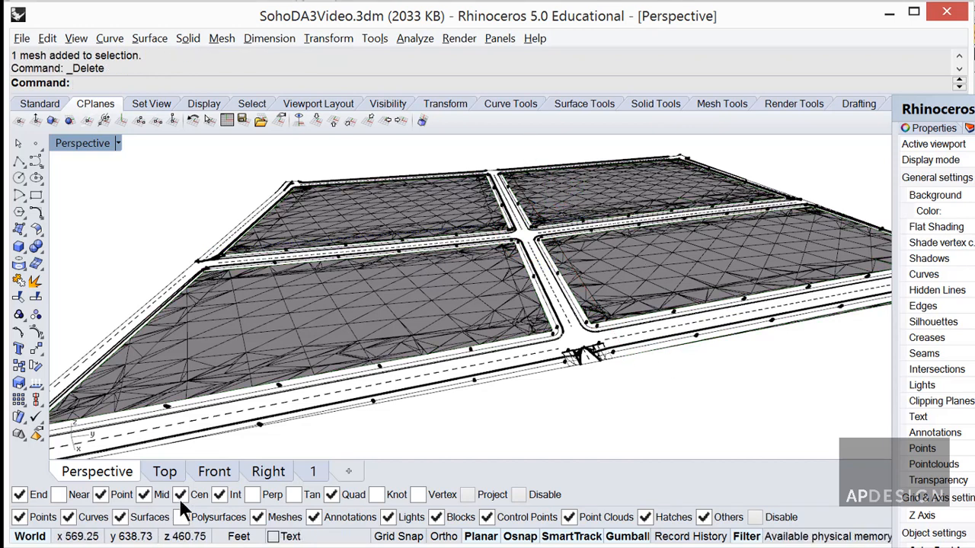
# Select the four ground block polysurfaces and extract their outlines with DupBorder
pyautogui.click(639, 275)
pyautogui.keyDown('shift'); pyautogui.click(502, 283); pyautogui.keyUp('shift')
pyautogui.keyDown('shift'); pyautogui.click(545, 199); pyautogui.keyUp('shift')
pyautogui.keyDown('shift'); pyautogui.click(476, 213); pyautogui.keyUp('shift')
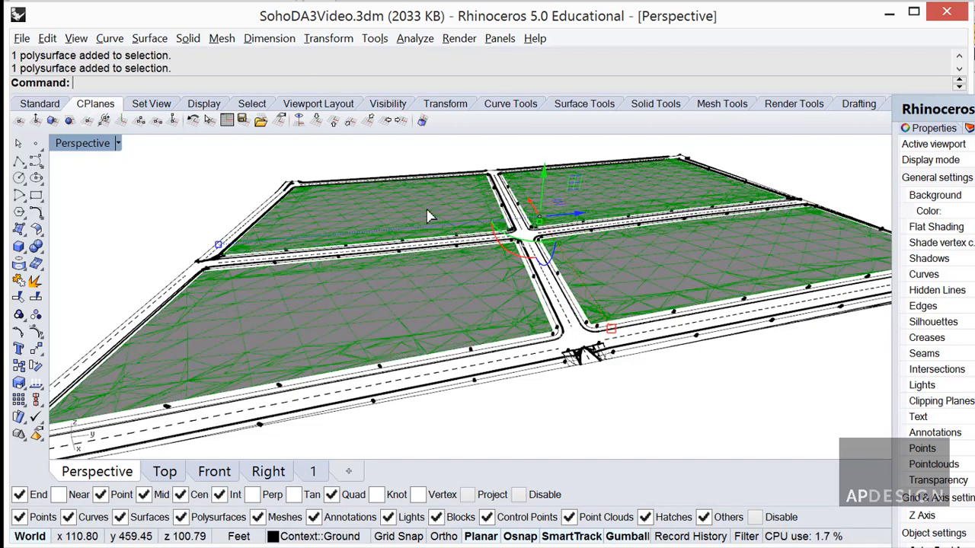
pyautogui.write('DupBorder')
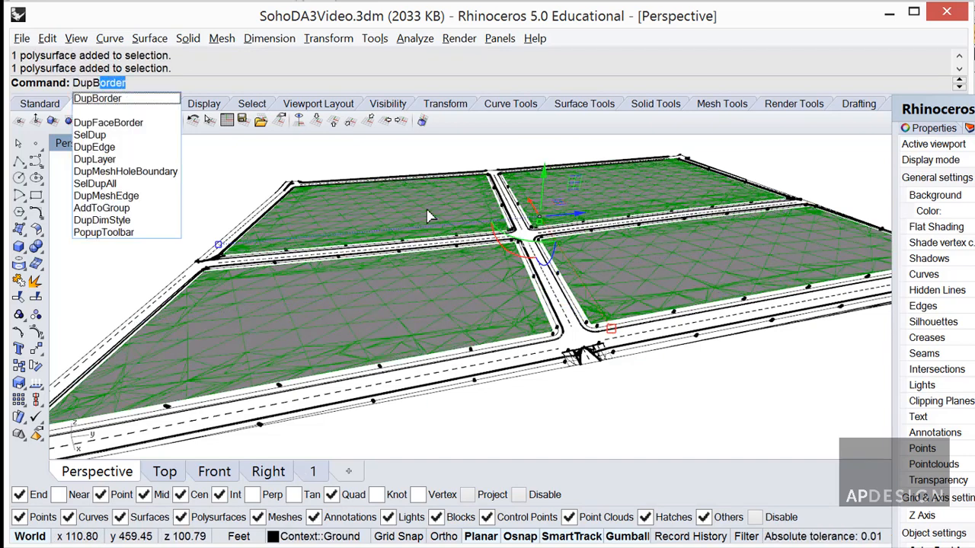
pyautogui.press('Return')
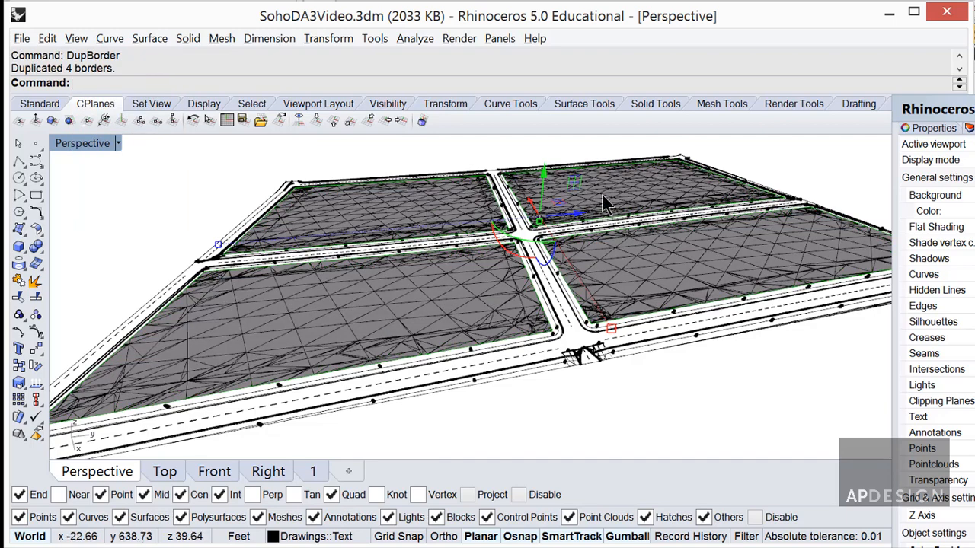
# Move the four duplicated border curves 1000 ft along the positive Y axis, clear of the ground blocks
pyautogui.scroll(-1, 560, 240)
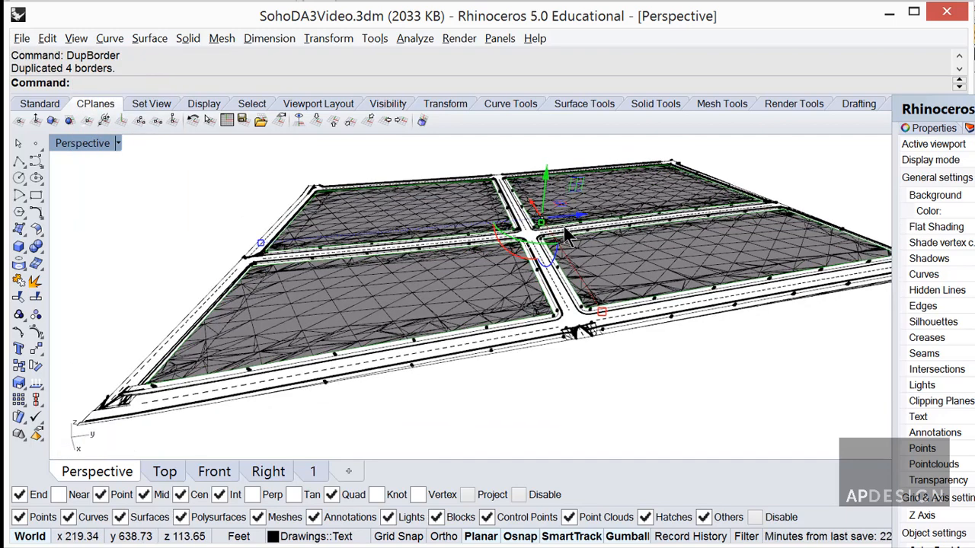
pyautogui.scroll(-2, 565, 232)
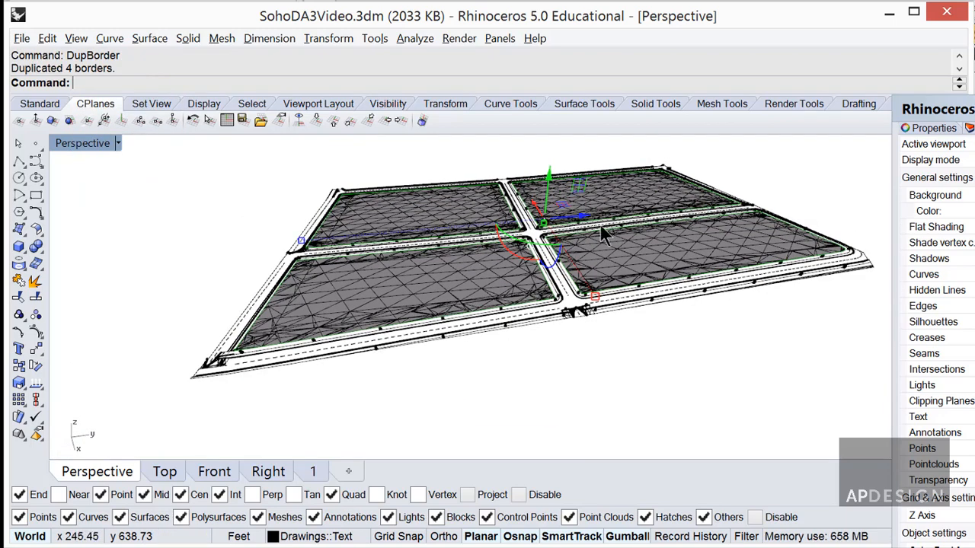
pyautogui.keyDown('shift'); pyautogui.moveTo(650, 244); pyautogui.dragTo(503, 238, button='right'); pyautogui.keyUp('shift')
pyautogui.moveTo(502, 237); pyautogui.dragTo(714, 229)
pyautogui.write('1000')
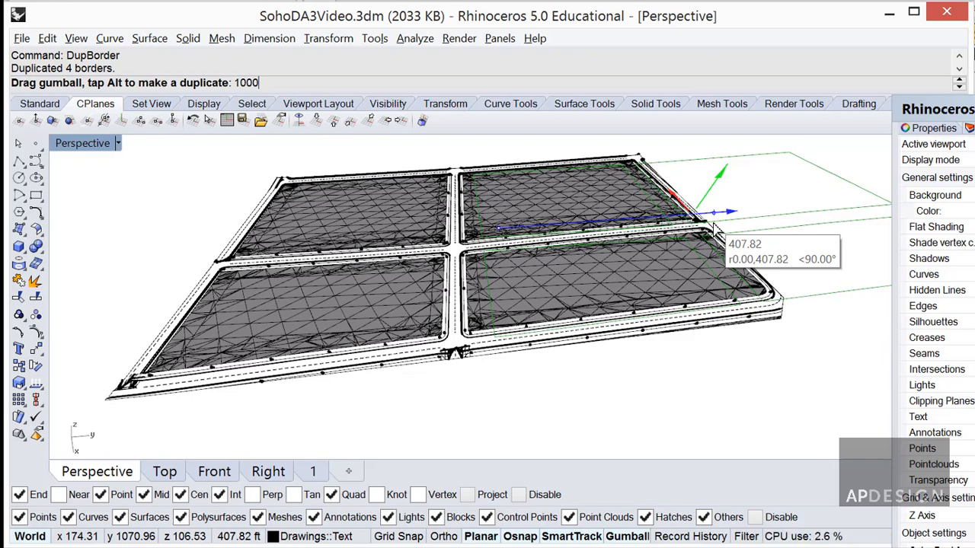
pyautogui.press('Return')
# Switch the Perspective viewport to Shaded display
pyautogui.moveTo(795, 312); pyautogui.dragTo(747, 268, button='right')
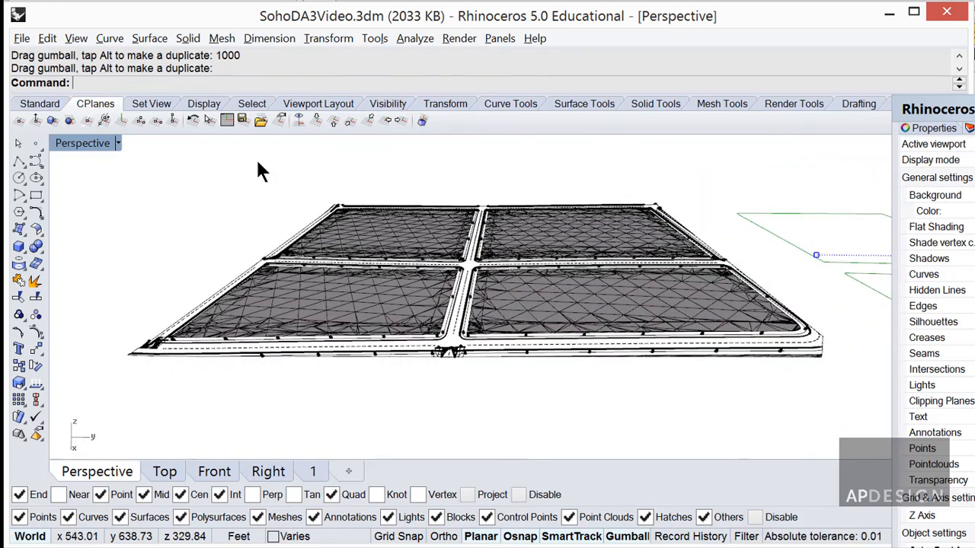
pyautogui.click(118, 145)
pyautogui.click(97, 205)
# Select the four faceted ground block polysurfaces and delete them, keeping their offset border curves
pyautogui.keyDown('shift'); pyautogui.moveTo(498, 236); pyautogui.dragTo(383, 236, button='right'); pyautogui.keyUp('shift')
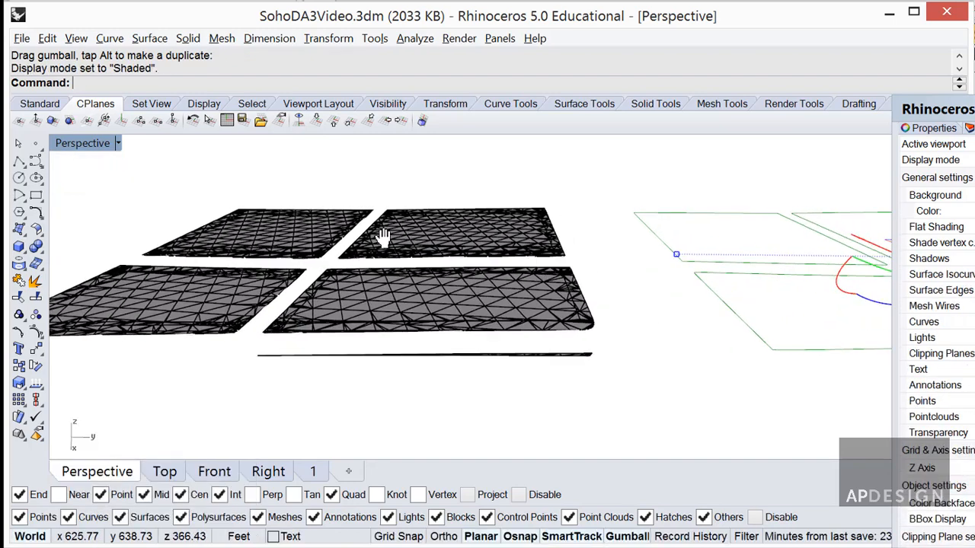
pyautogui.keyDown('shift'); pyautogui.moveTo(565, 240); pyautogui.dragTo(606, 239, button='right'); pyautogui.keyUp('shift')
pyautogui.click(543, 297)
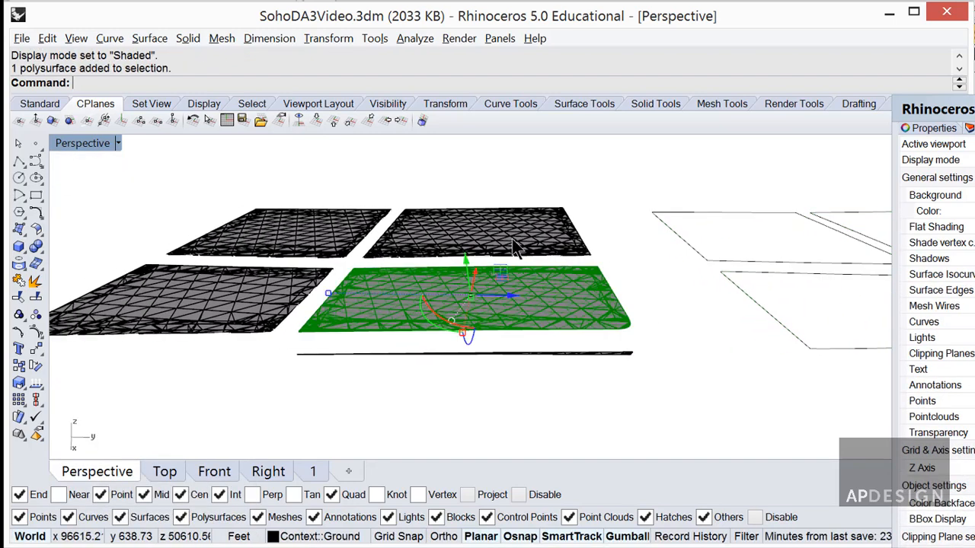
pyautogui.keyDown('shift'); pyautogui.click(515, 249); pyautogui.keyUp('shift')
pyautogui.keyDown('shift'); pyautogui.click(335, 240); pyautogui.keyUp('shift')
pyautogui.keyDown('shift'); pyautogui.click(259, 298); pyautogui.keyUp('shift')
pyautogui.press('Delete')
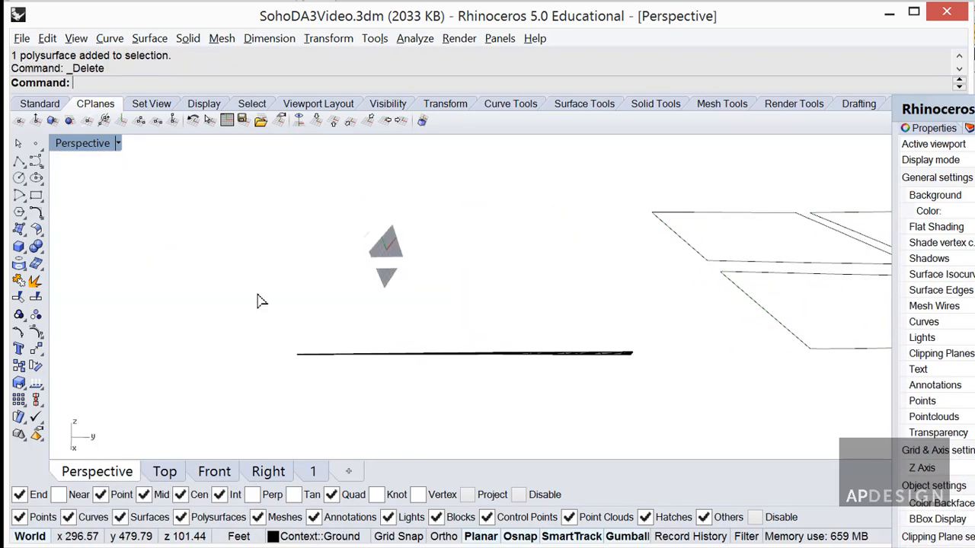
# Start the Patch command on the near border curve farthest along positive Y, keeping the curve visible beside the options
pyautogui.keyDown('shift'); pyautogui.moveTo(498, 302); pyautogui.dragTo(242, 307, button='right'); pyautogui.keyUp('shift')
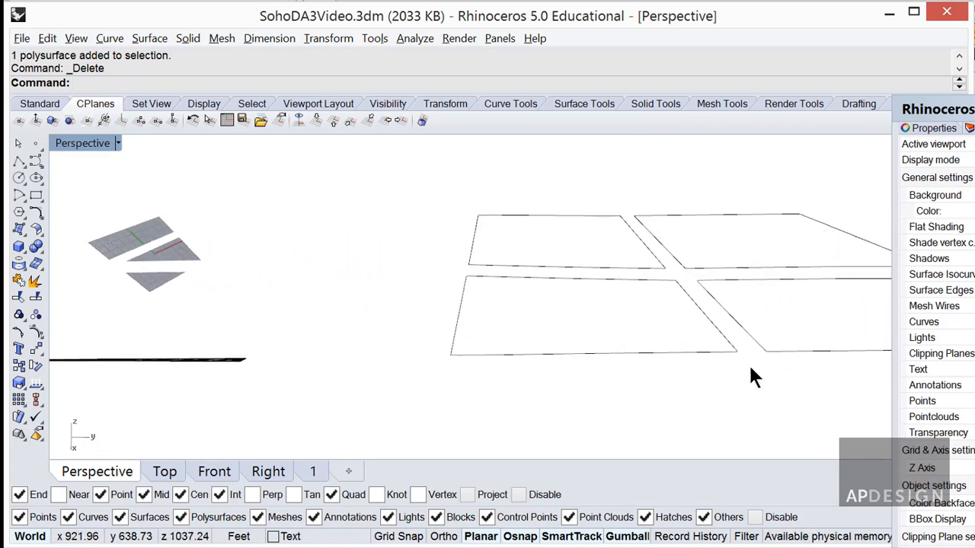
pyautogui.click(780, 353)
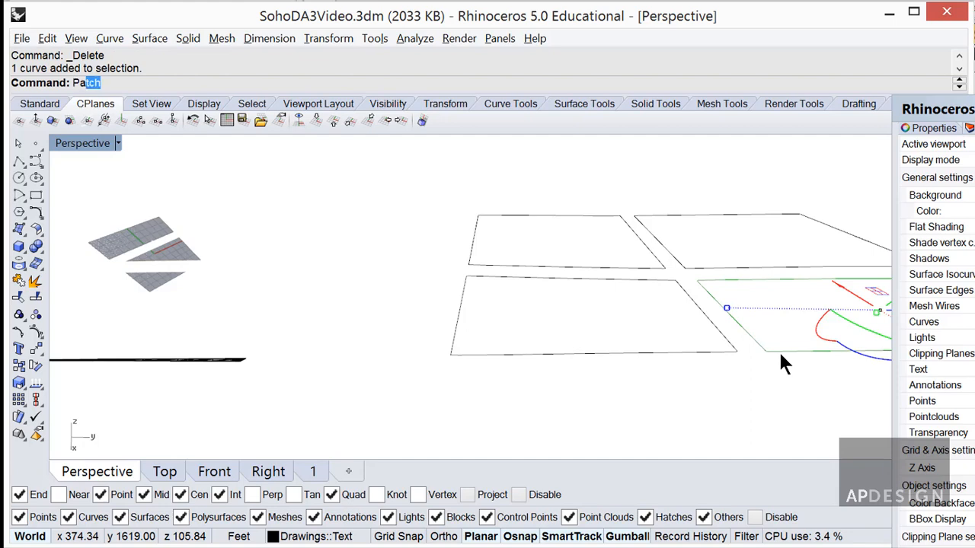
pyautogui.press('Return')
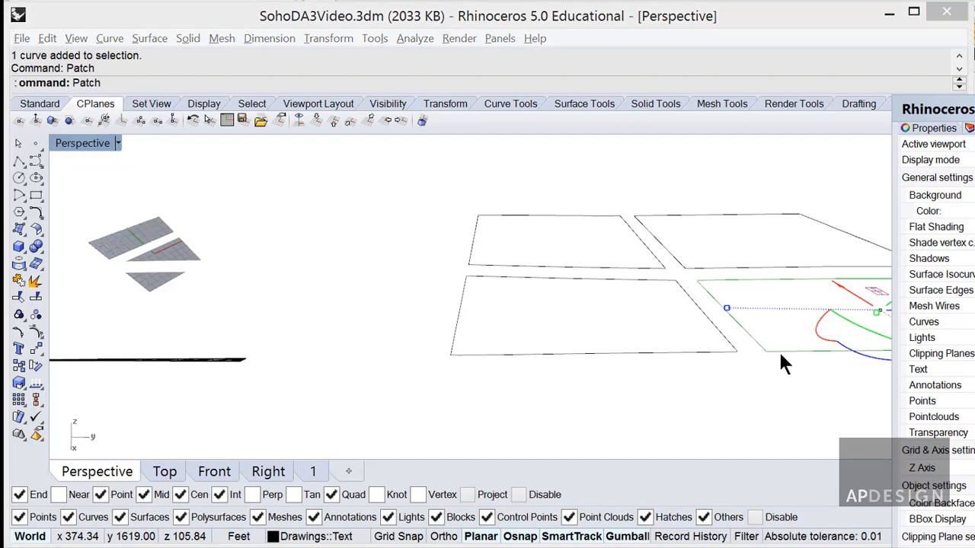
pyautogui.moveTo(814, 114); pyautogui.dragTo(439, 125)
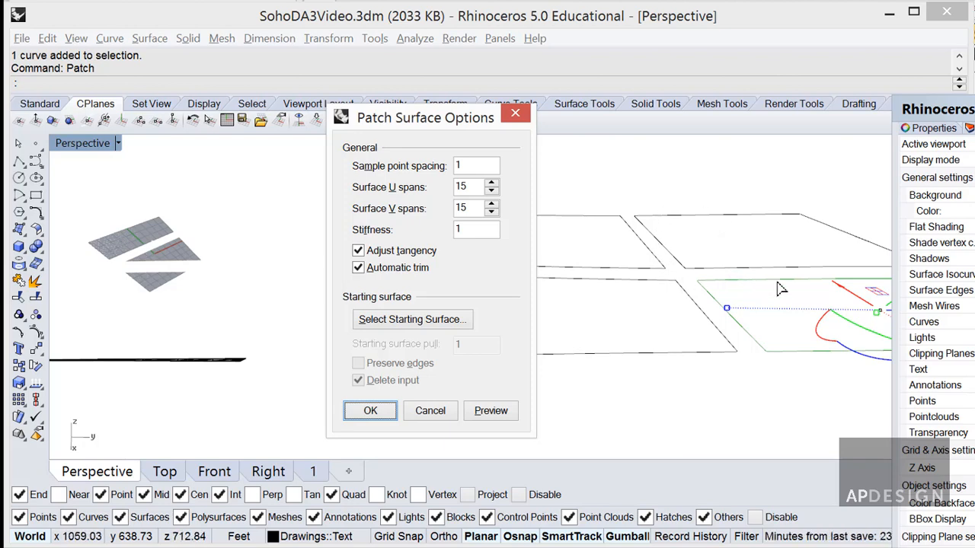
pyautogui.moveTo(775, 287); pyautogui.dragTo(586, 275, button='right')
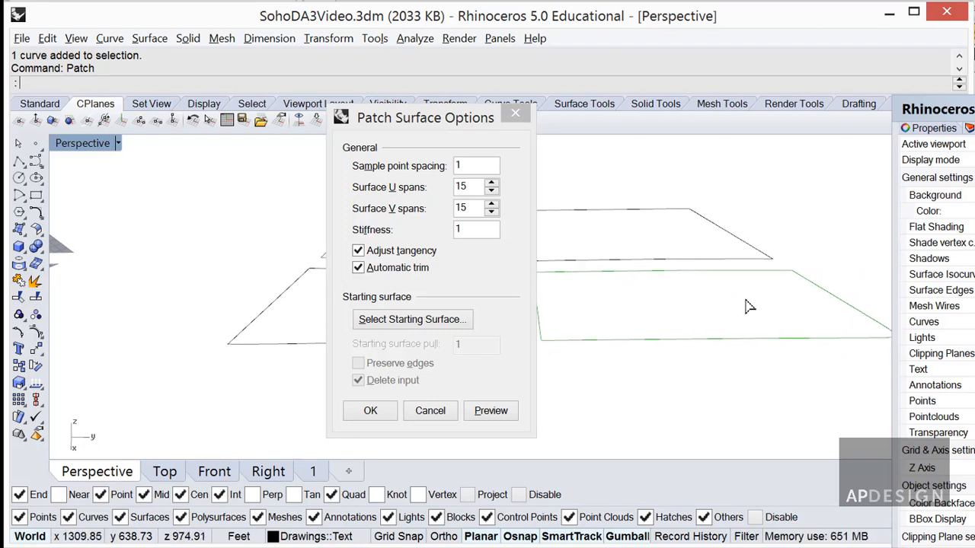
pyautogui.keyDown('shift'); pyautogui.moveTo(743, 299); pyautogui.dragTo(772, 297, button='right'); pyautogui.keyUp('shift')
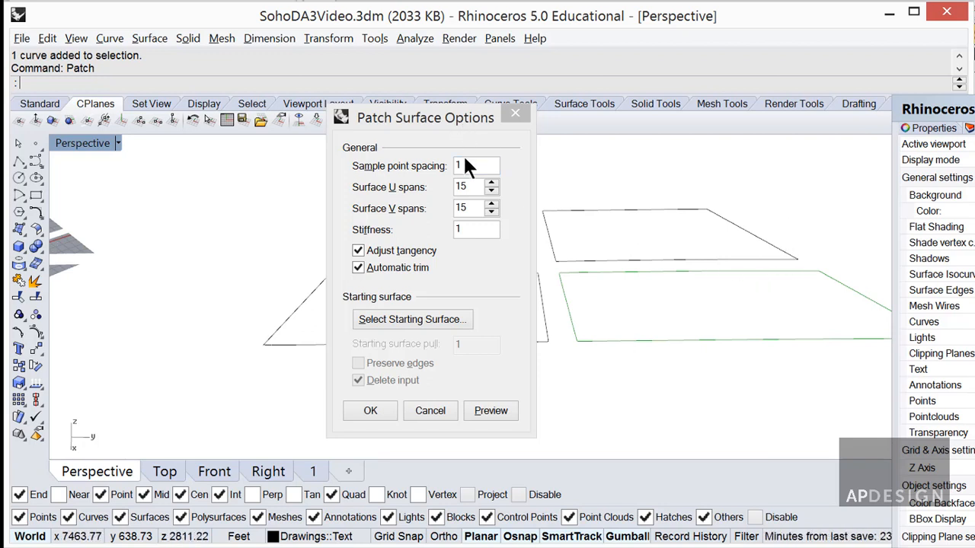
# Try 18 surface U spans for the patch and return the value to 15
pyautogui.click(492, 183)
pyautogui.click(491, 183)
pyautogui.click(491, 183)
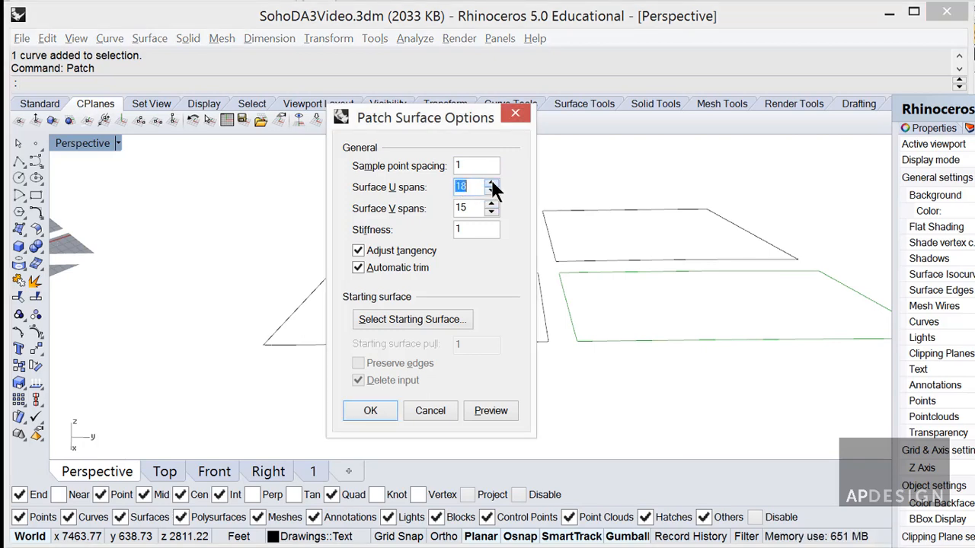
pyautogui.click(491, 190)
pyautogui.click(492, 191)
pyautogui.click(491, 190)
pyautogui.click(492, 190)
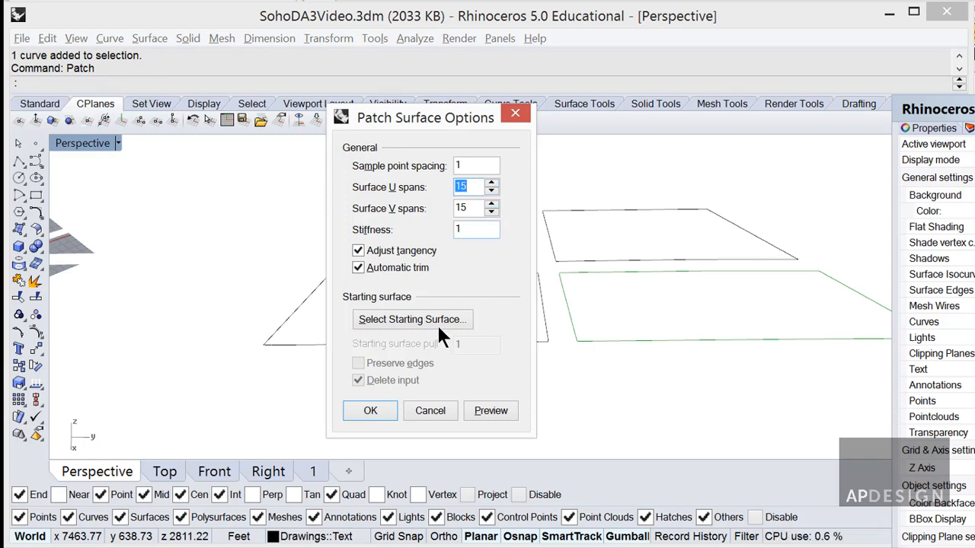
# Preview and create the patch surface with sample point spacing 1 and 15 spans in both U and V
pyautogui.click(491, 410)
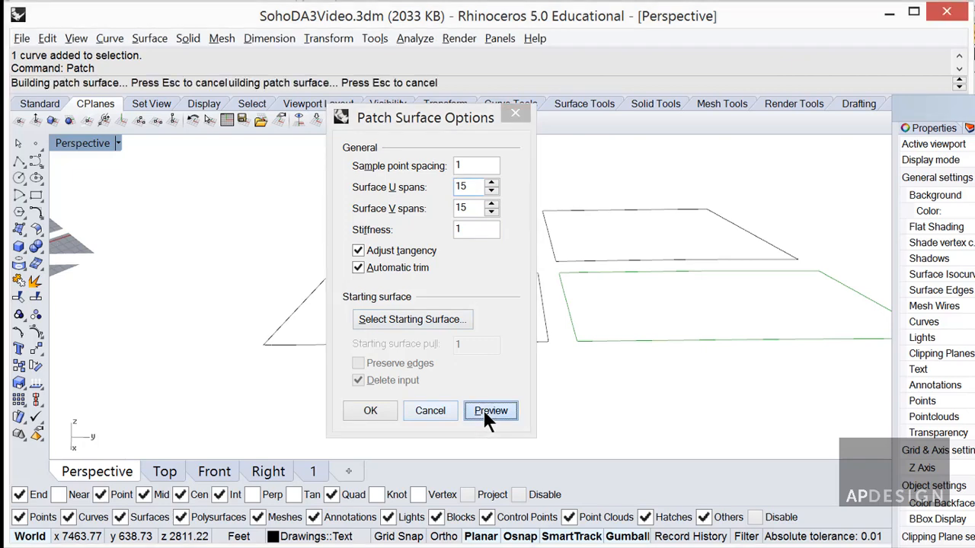
pyautogui.moveTo(667, 378); pyautogui.dragTo(675, 303, button='right')
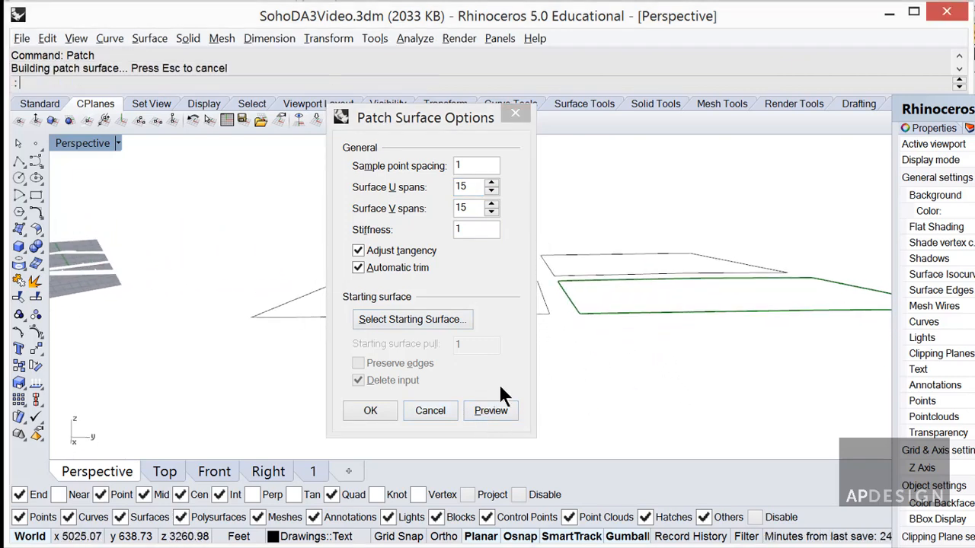
pyautogui.click(370, 411)
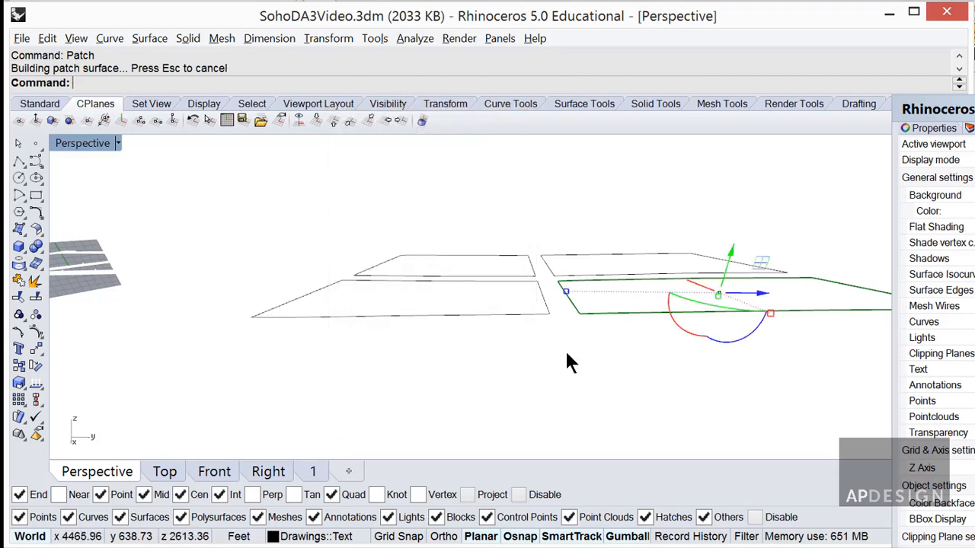
# Patch the three remaining border curves one by one with the same options
pyautogui.click(567, 269)
pyautogui.click(568, 274)
pyautogui.press('Return')
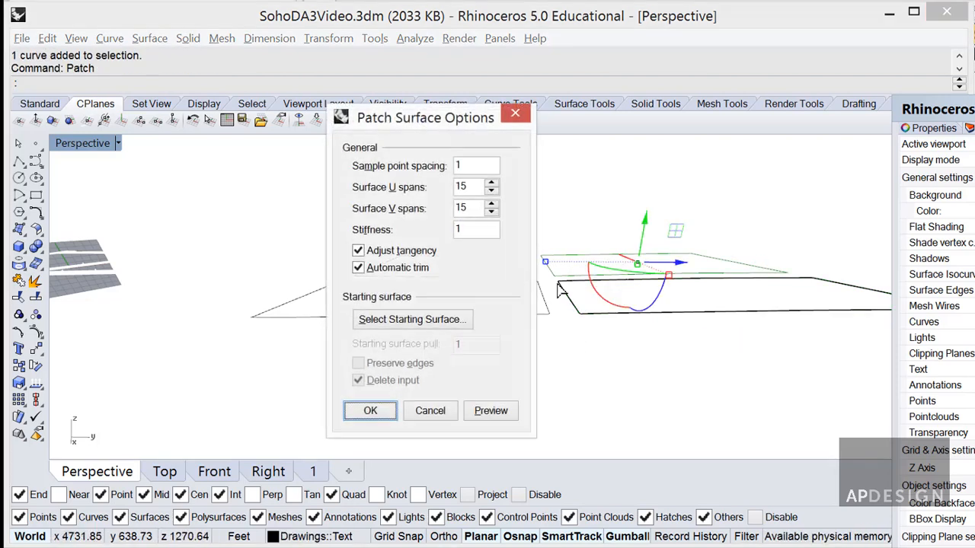
pyautogui.click(371, 410)
pyautogui.click(533, 282)
pyautogui.press('Return')
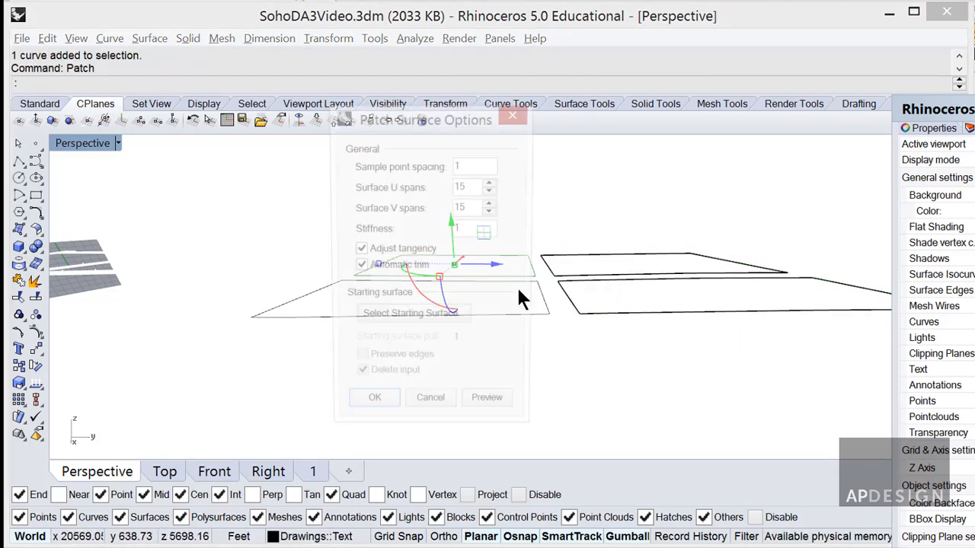
pyautogui.click(371, 410)
pyautogui.press('Return')
pyautogui.press('Return')
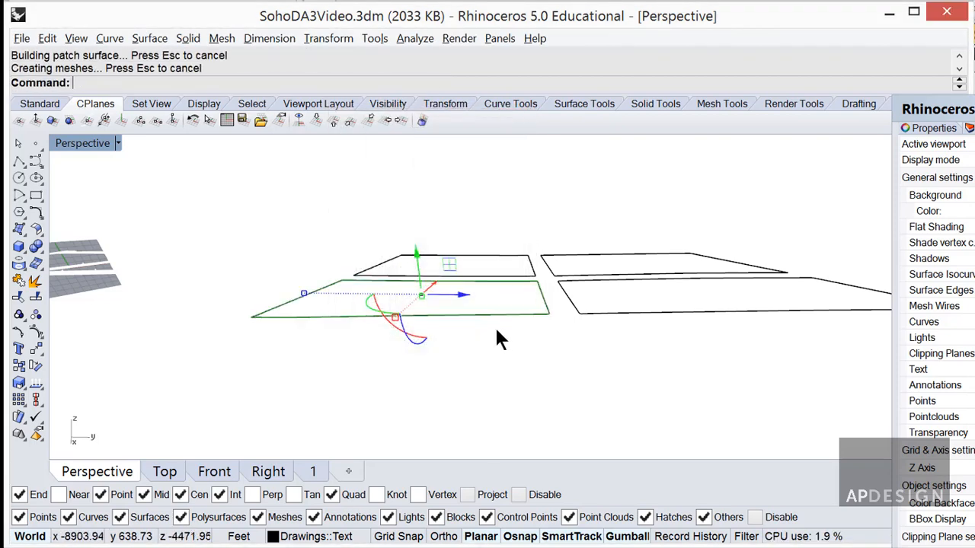
# Select the four new patch surfaces and move them 1000 ft along the negative Y axis, back to the original block location
pyautogui.click(524, 343)
pyautogui.scroll(-5, 526, 344)
pyautogui.moveTo(451, 352); pyautogui.dragTo(465, 379, button='right')
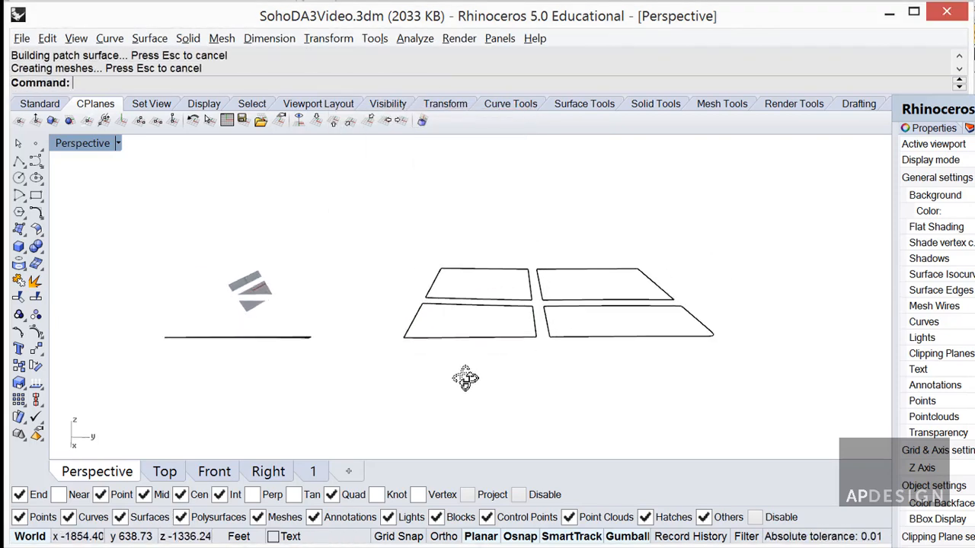
pyautogui.click(492, 321)
pyautogui.keyDown('shift'); pyautogui.click(607, 311); pyautogui.keyUp('shift')
pyautogui.keyDown('shift'); pyautogui.click(588, 288); pyautogui.keyUp('shift')
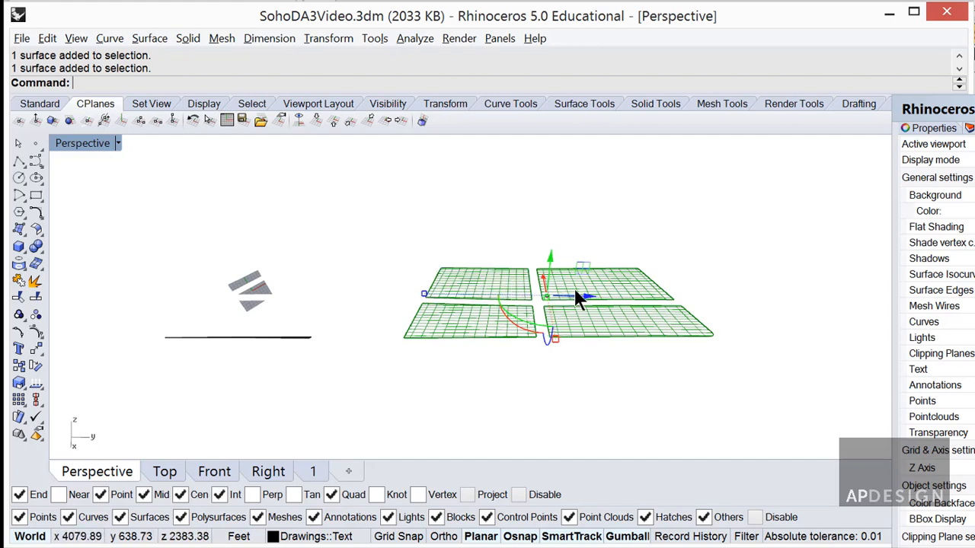
pyautogui.moveTo(575, 294); pyautogui.dragTo(499, 300)
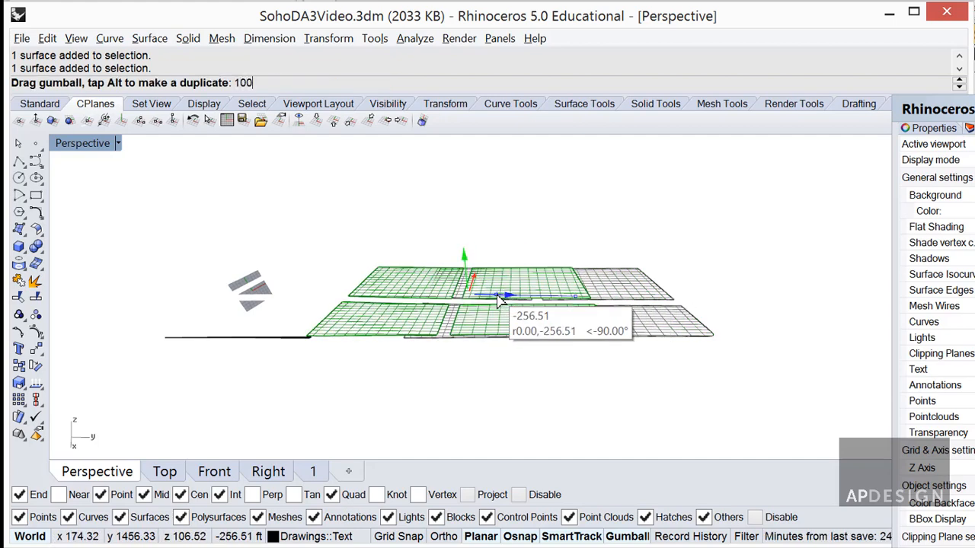
pyautogui.press('Return')
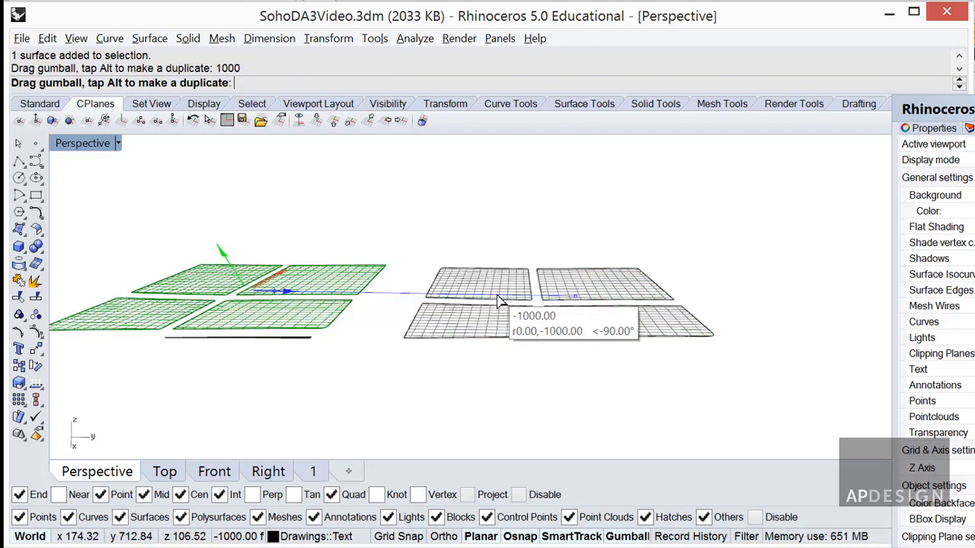
# Delete the four border curves remaining at the offset location
pyautogui.click(570, 357)
pyautogui.moveTo(570, 358); pyautogui.dragTo(479, 227)
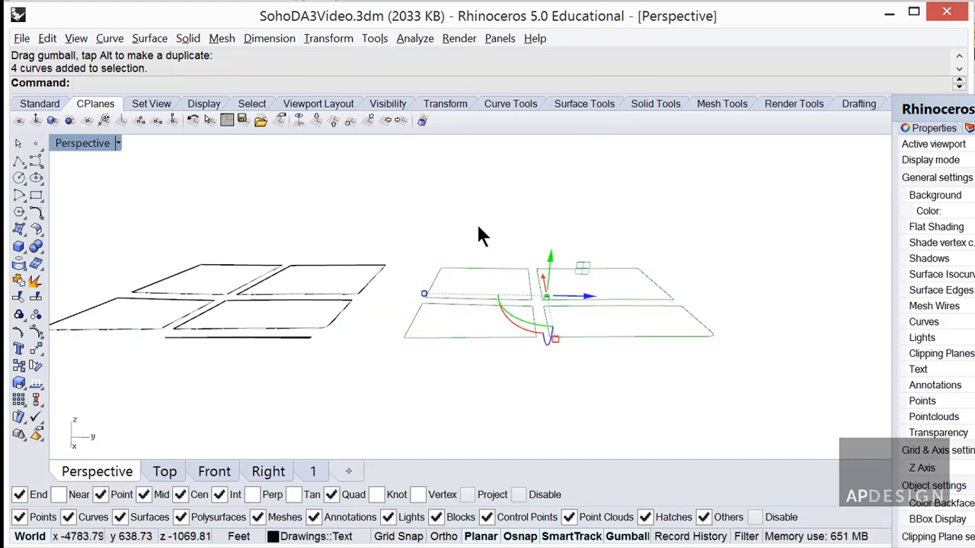
pyautogui.press('Delete')
# Reset the Perspective viewport's construction plane to World Top
pyautogui.keyDown('shift'); pyautogui.moveTo(429, 257); pyautogui.dragTo(615, 321, button='right'); pyautogui.keyUp('shift')
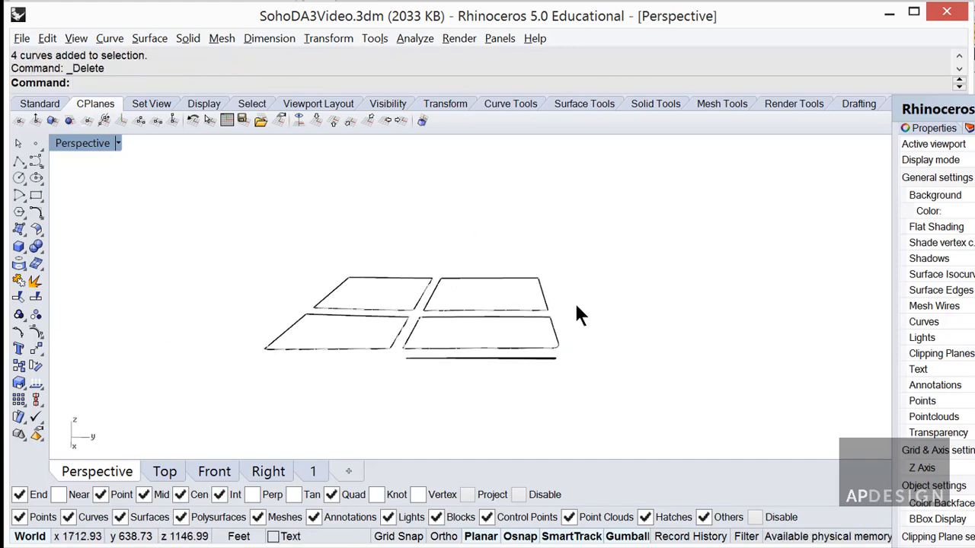
pyautogui.scroll(4, 469, 331)
pyautogui.moveTo(507, 331); pyautogui.dragTo(665, 335, button='right')
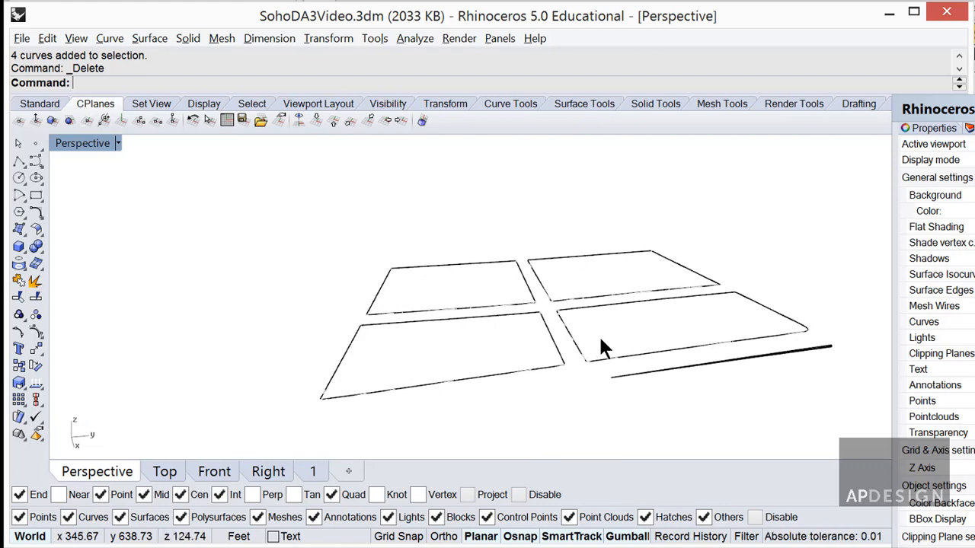
pyautogui.scroll(6, 583, 335)
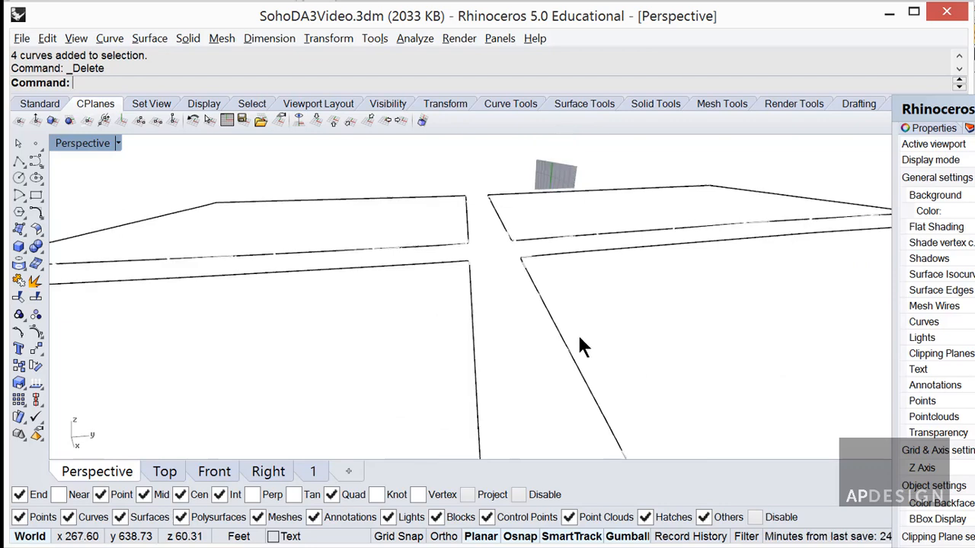
pyautogui.scroll(2, 579, 333)
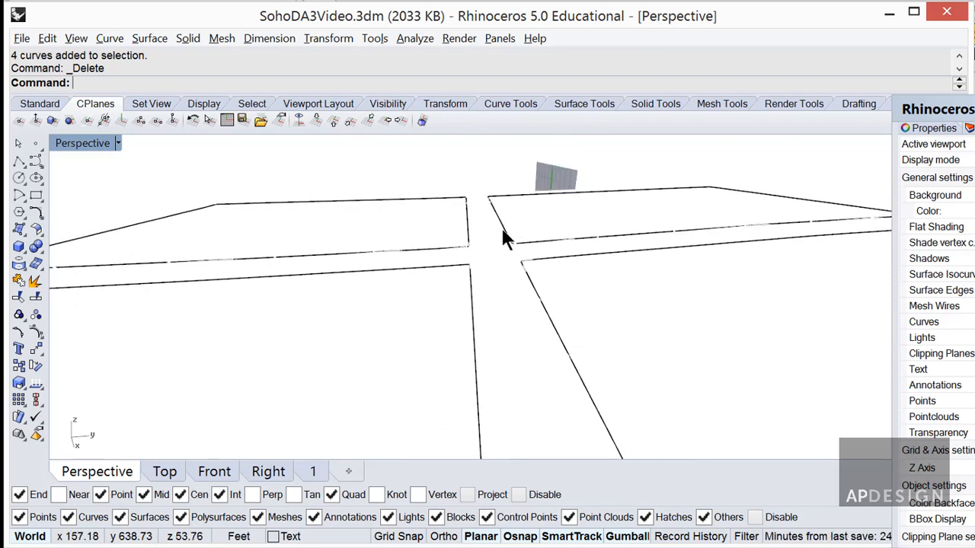
pyautogui.click(315, 122)
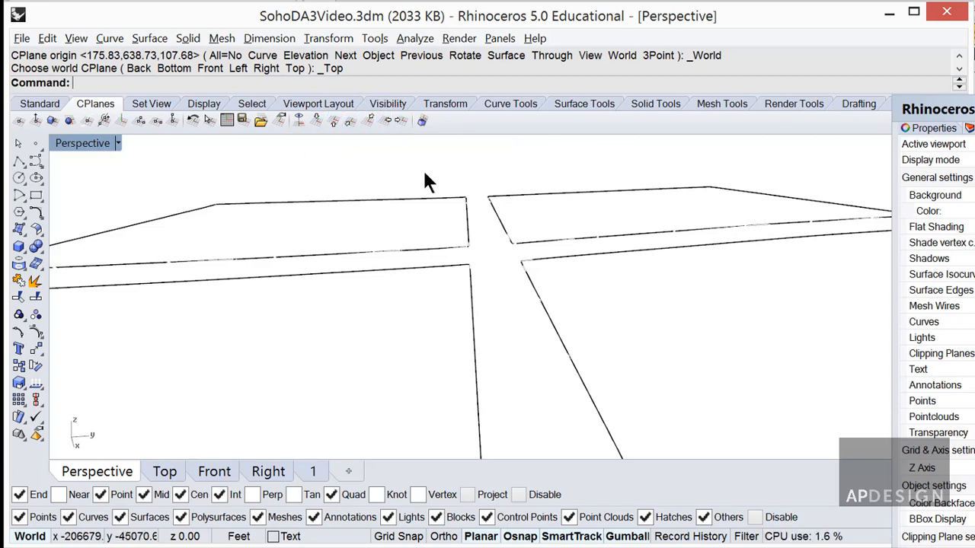
pyautogui.moveTo(462, 189); pyautogui.dragTo(518, 200, button='right')
pyautogui.click(316, 122)
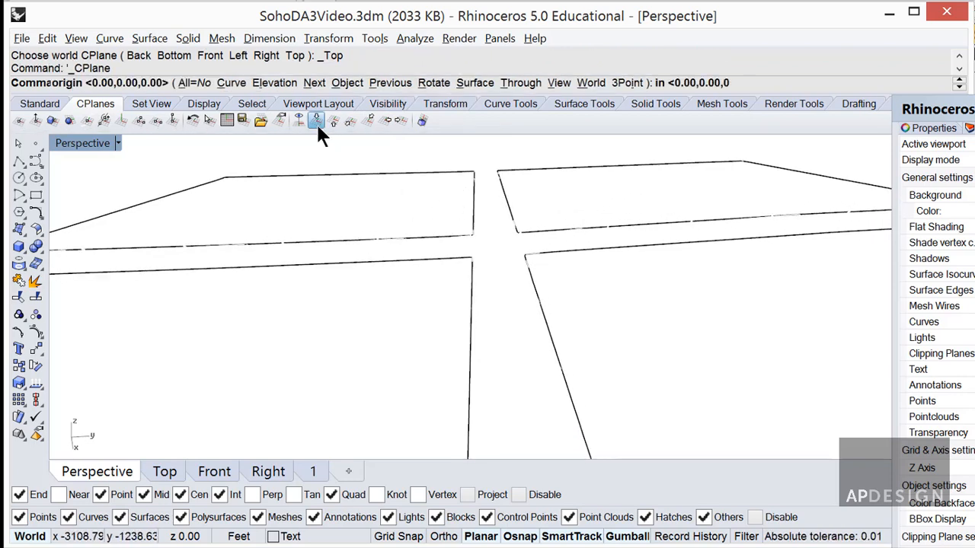
# Bring back the hidden site geometry, select all objects and clear the selection
pyautogui.scroll(-6, 502, 198)
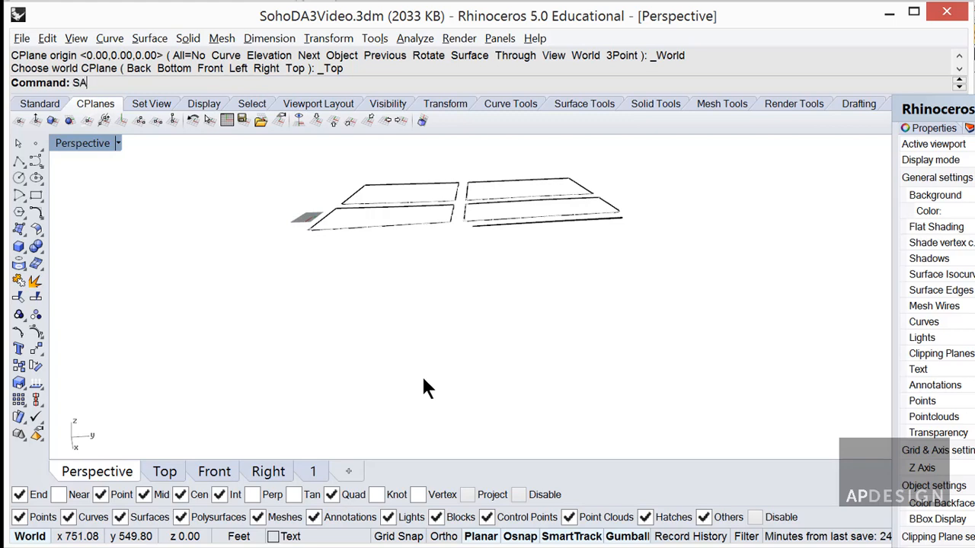
pyautogui.write('SA')
pyautogui.press('Return')
pyautogui.press('Escape')
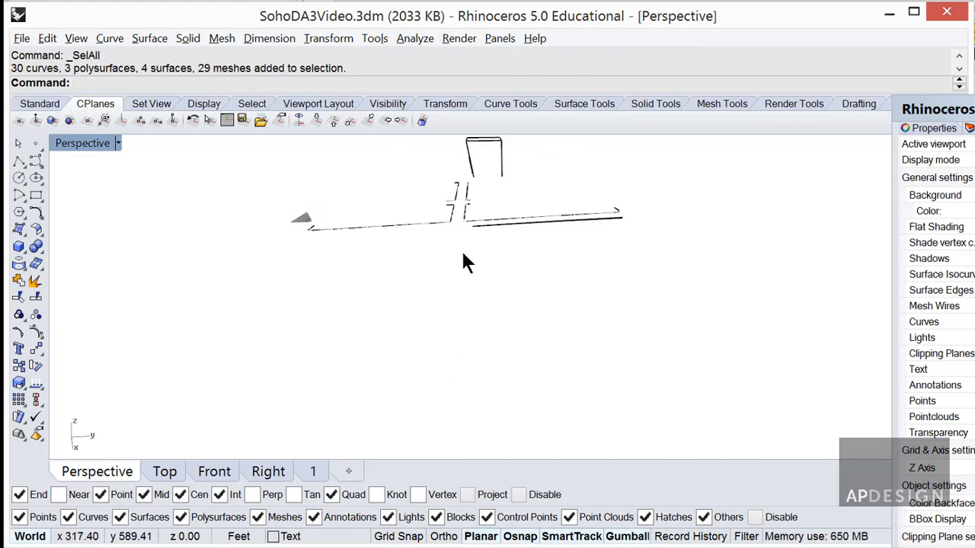
# Switch the Perspective viewport to Technical display to show the full site model
pyautogui.scroll(6, 518, 322)
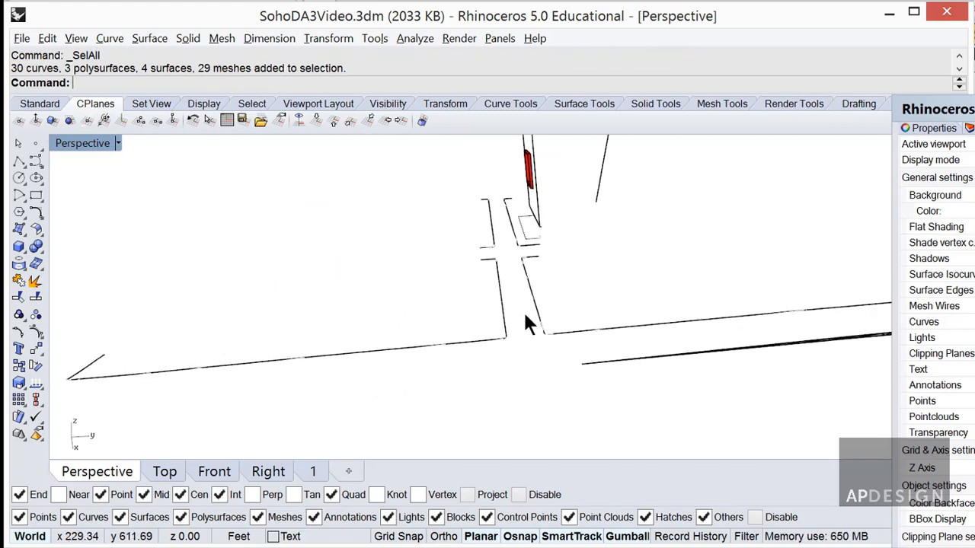
pyautogui.scroll(-3, 525, 314)
pyautogui.scroll(3, 526, 311)
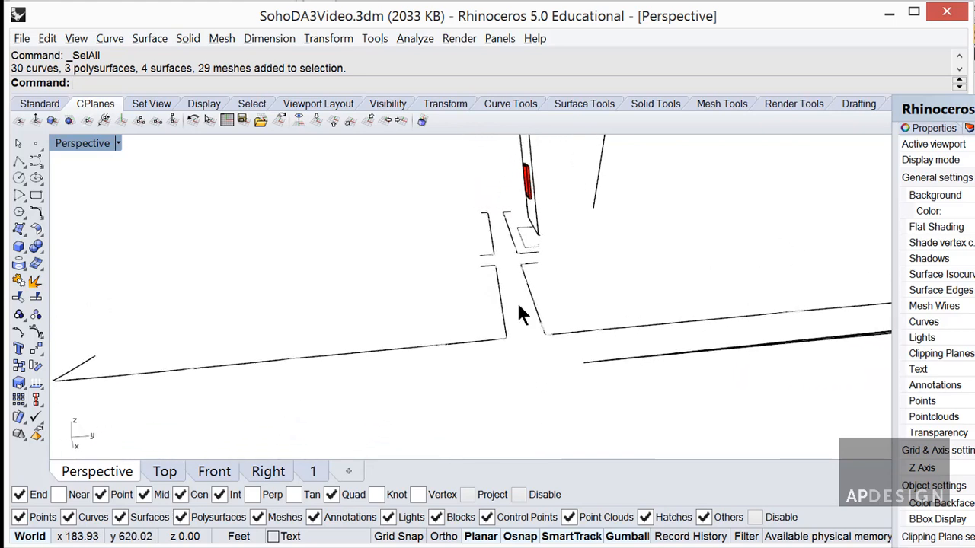
pyautogui.click(118, 143)
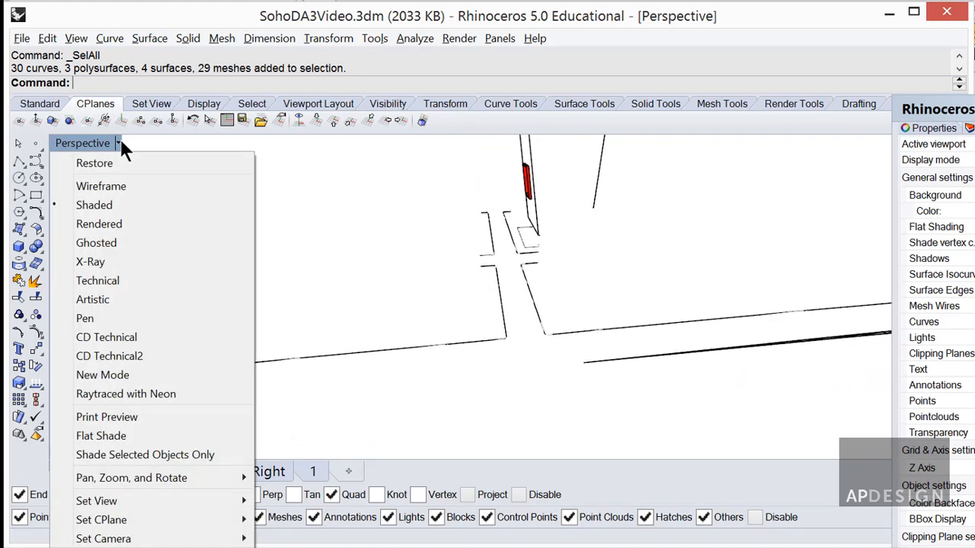
pyautogui.click(110, 281)
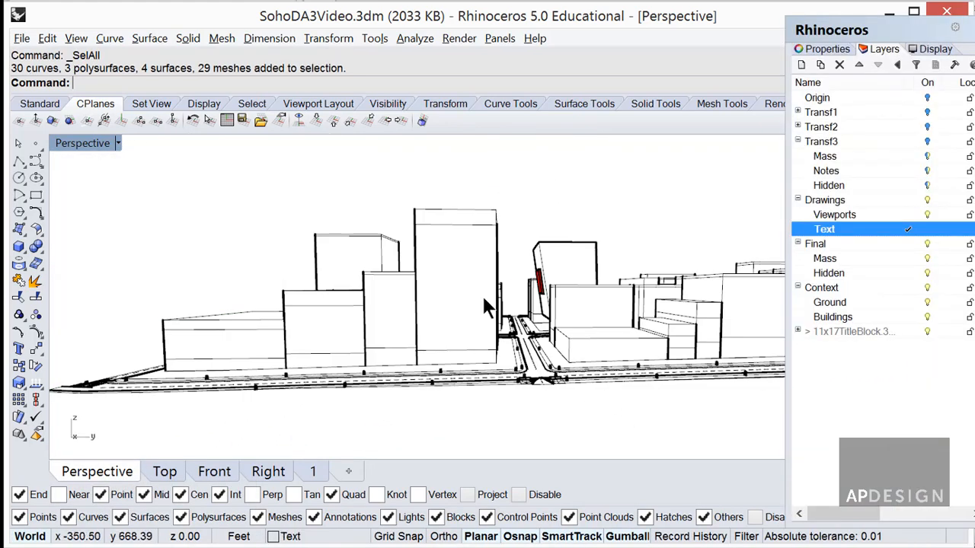
# Select the grouped context building meshes and isolate them by hiding the rest of the site model
pyautogui.click(456, 266)
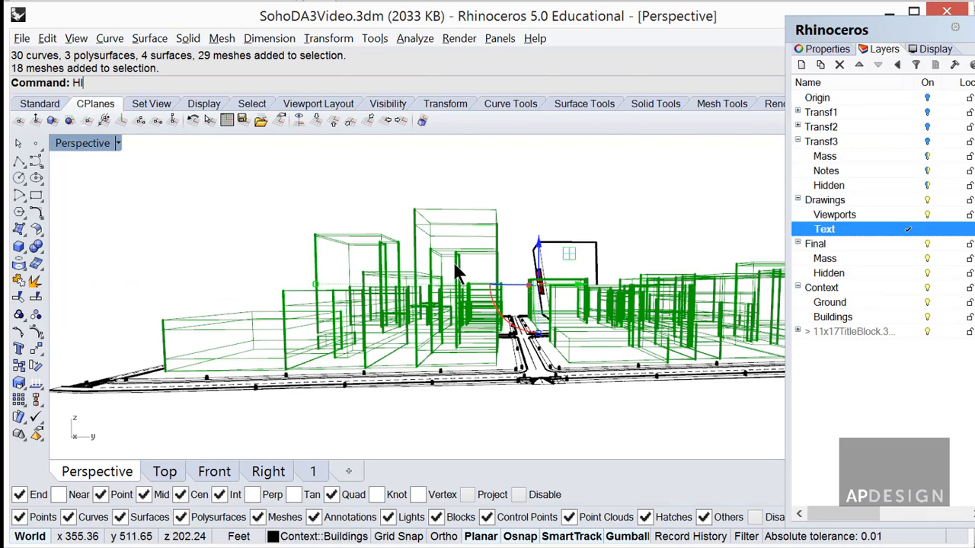
pyautogui.write('de')
pyautogui.press('Return')
# Convert the isolated building meshes to NURBS polysurfaces with MeshToNURB and delete the original meshes
pyautogui.scroll(-5, 535, 325)
pyautogui.moveTo(535, 325); pyautogui.dragTo(579, 365, button='right')
pyautogui.click(615, 326)
pyautogui.write('Mesh')
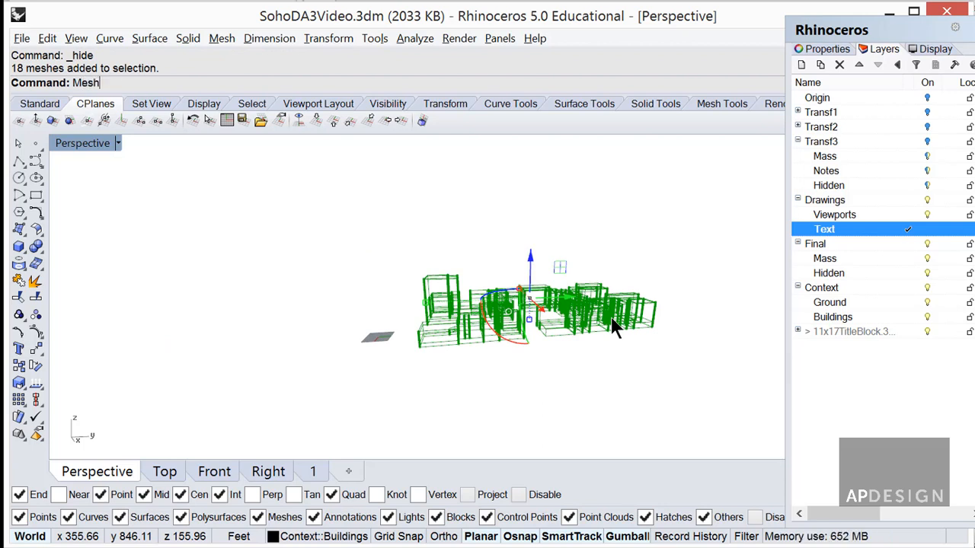
pyautogui.write('ToNURB')
pyautogui.press('Return')
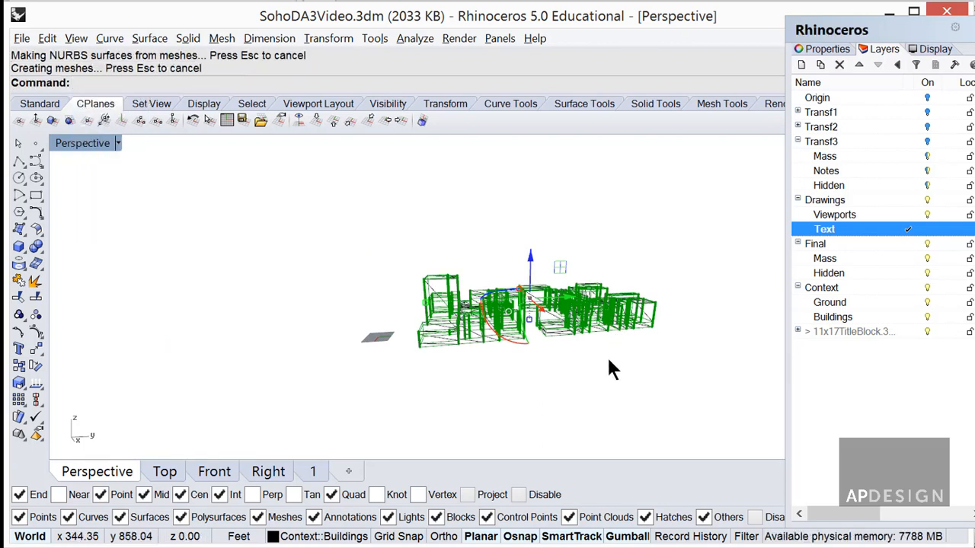
pyautogui.press('Delete')
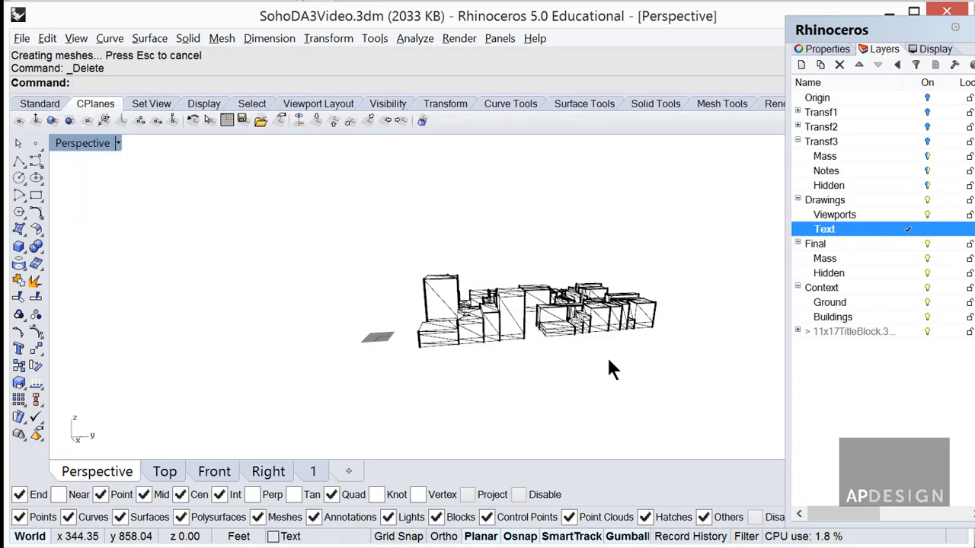
# Select all the converted building polysurfaces and merge their coplanar faces with MergeAllFaces
pyautogui.moveTo(736, 435); pyautogui.dragTo(261, 175)
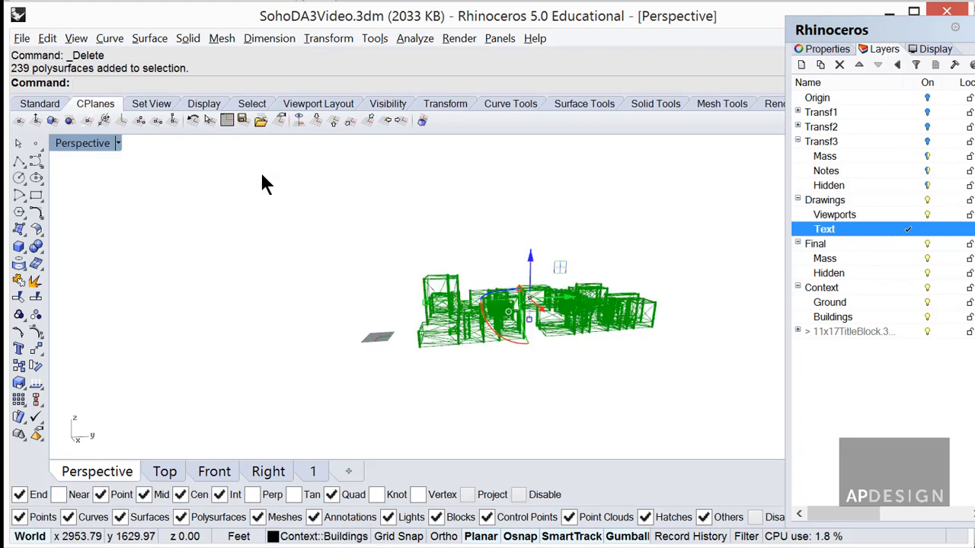
pyautogui.write('MergeAllFaces')
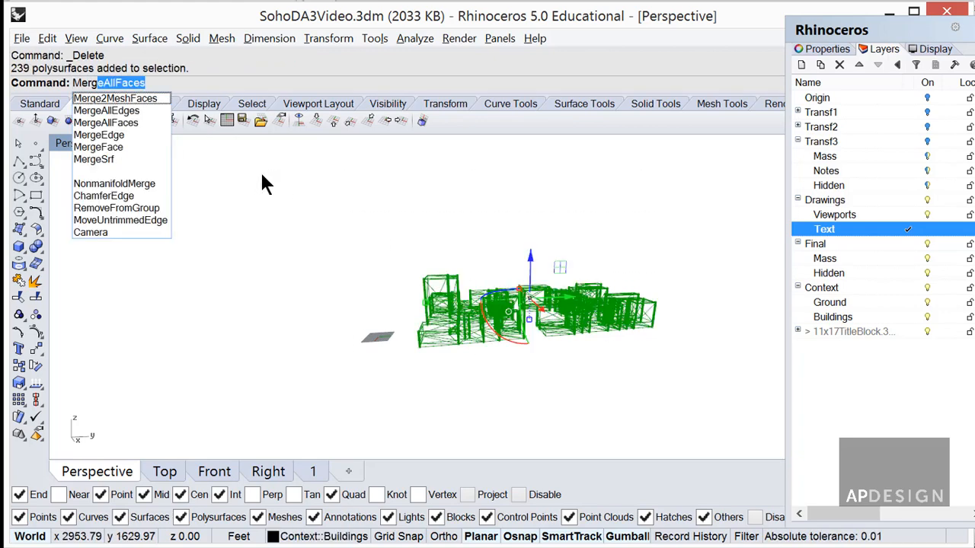
pyautogui.scroll(5, 427, 236)
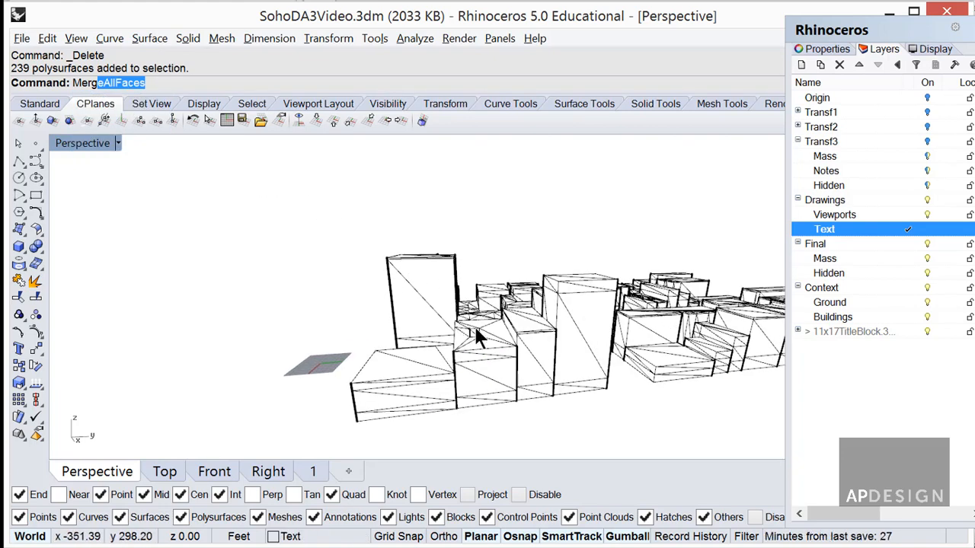
pyautogui.scroll(-5, 575, 346)
pyautogui.moveTo(696, 382); pyautogui.dragTo(500, 287)
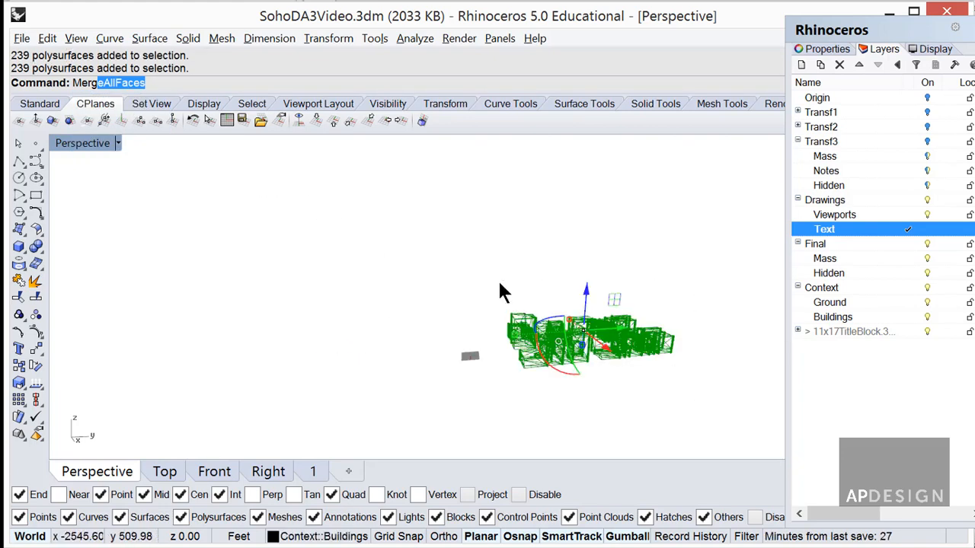
pyautogui.write('ME')
pyautogui.press('BackSpace')
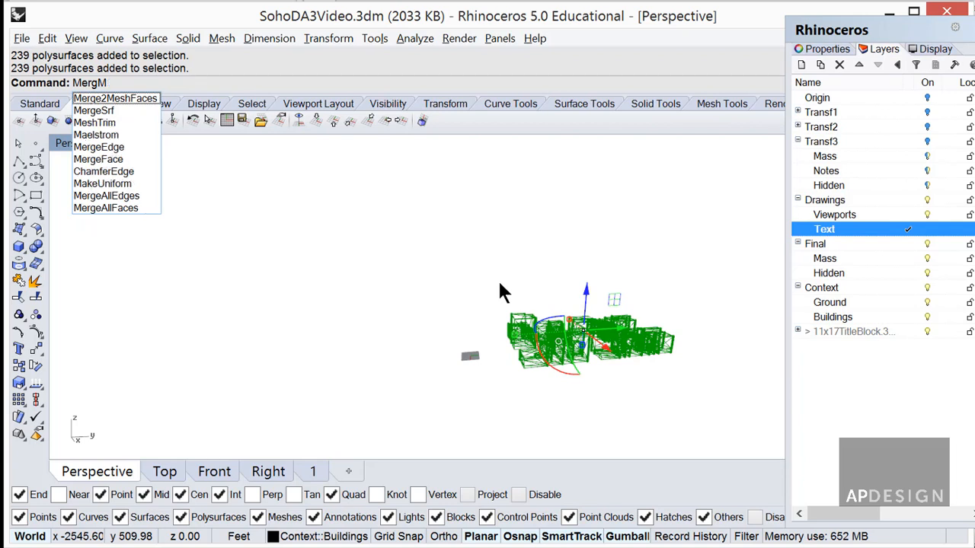
pyautogui.press('BackSpace')
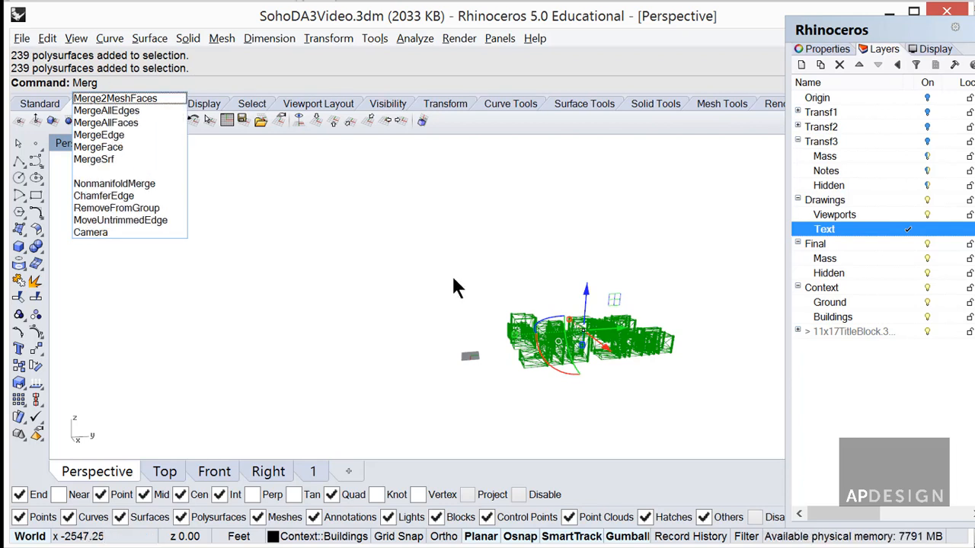
pyautogui.click(147, 125)
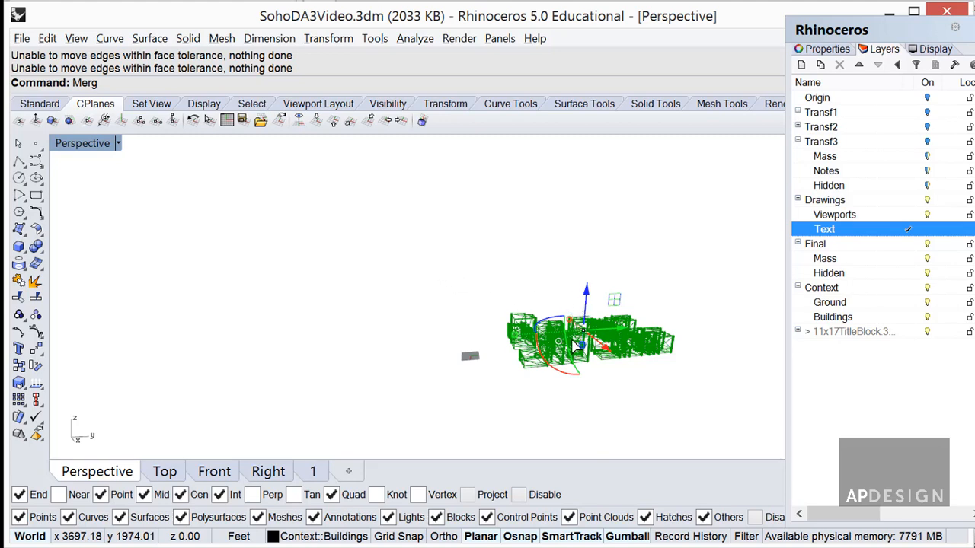
pyautogui.press('Delete')
pyautogui.scroll(3, 549, 361)
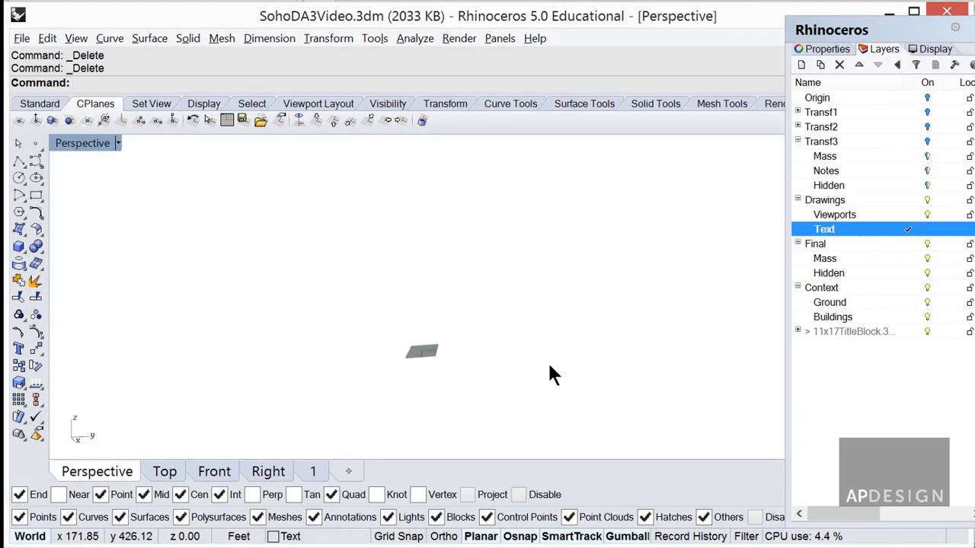
pyautogui.hotkey('ctrl', 'z')
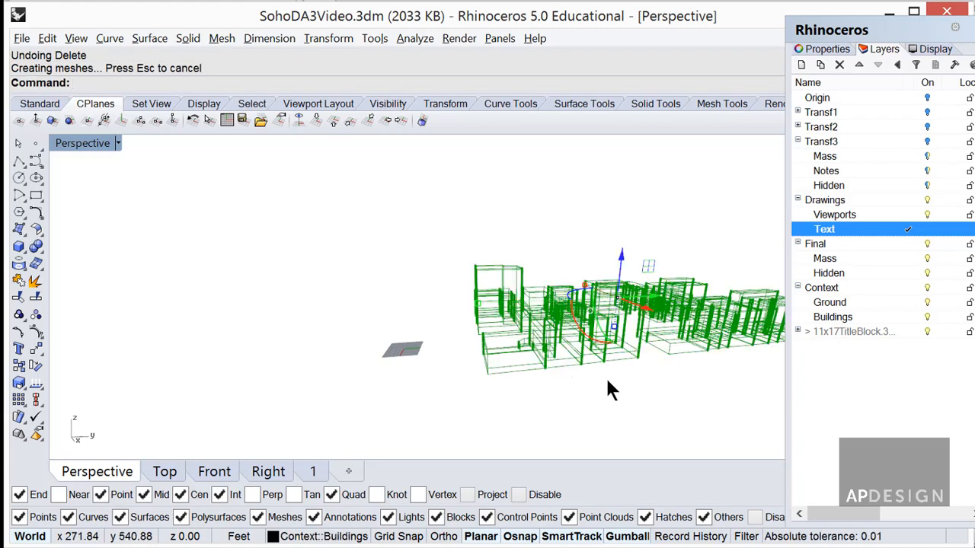
# Check the merged buildings by selecting several individually, including the low front volume and the tower, then clear the selection
pyautogui.scroll(5, 610, 381)
pyautogui.press('Escape')
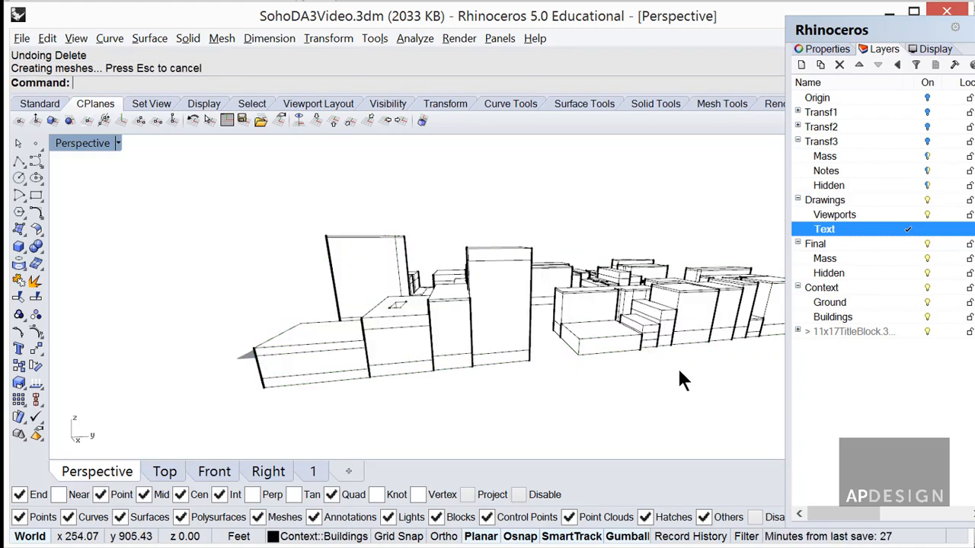
pyautogui.click(634, 333)
pyautogui.click(619, 344)
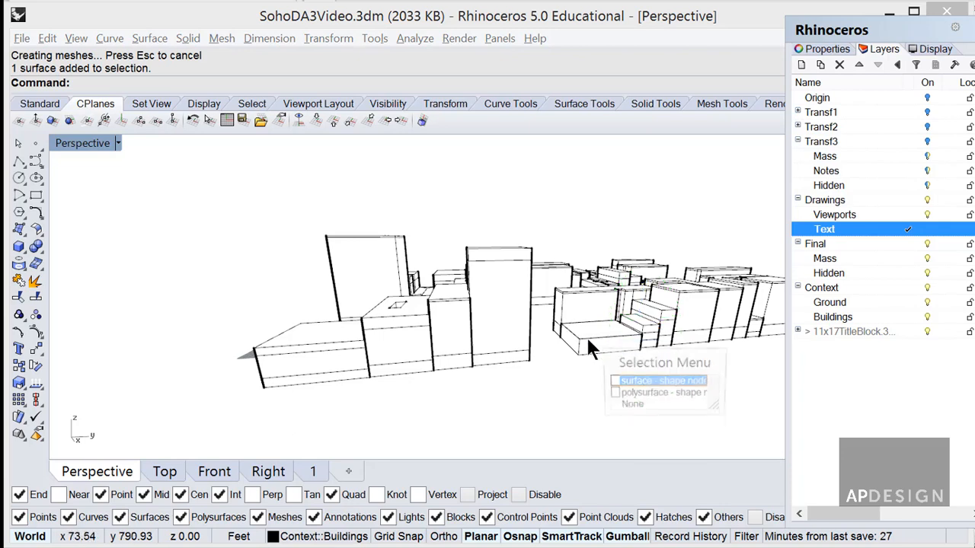
pyautogui.click(655, 383)
pyautogui.click(500, 302)
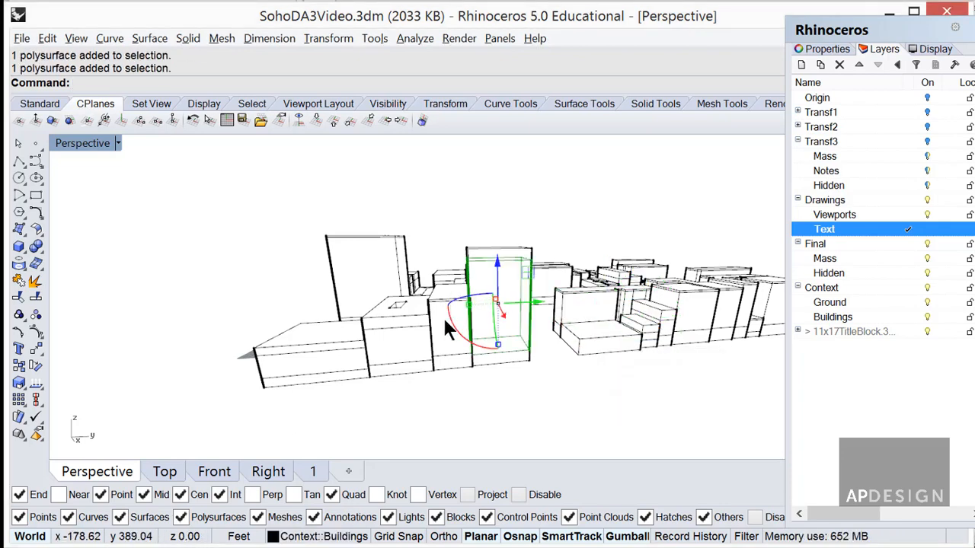
pyautogui.click(395, 334)
pyautogui.click(550, 424)
# Assign all the converted building surfaces and polysurfaces to the Buildings layer under Context and clear the selection
pyautogui.scroll(-5, 578, 418)
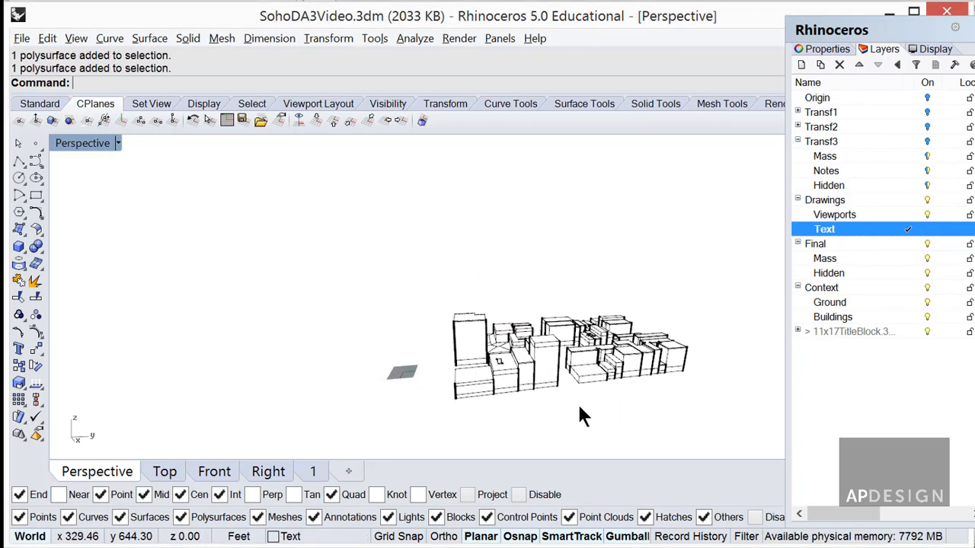
pyautogui.keyDown('shift'); pyautogui.moveTo(655, 395); pyautogui.dragTo(486, 396, button='right'); pyautogui.keyUp('shift')
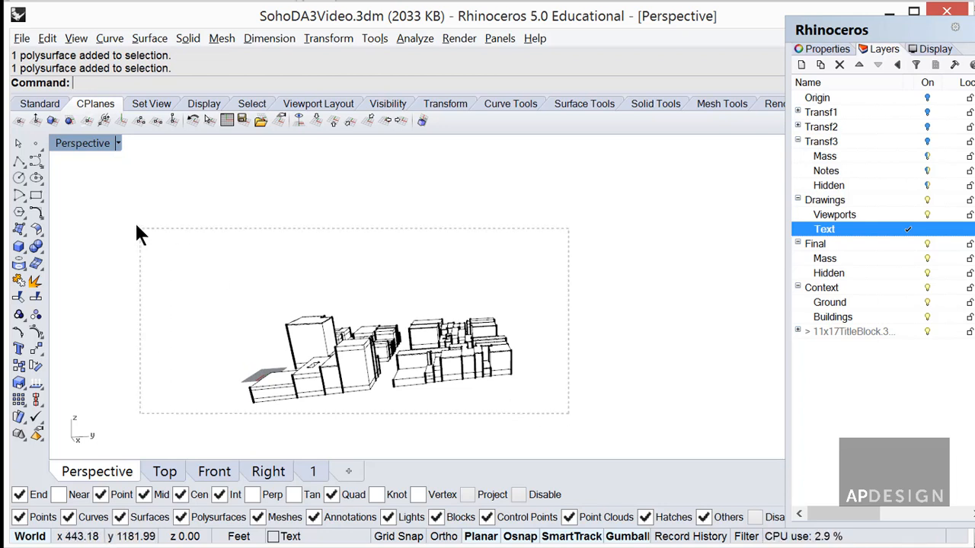
pyautogui.moveTo(137, 227); pyautogui.dragTo(140, 229)
pyautogui.rightClick(890, 316)
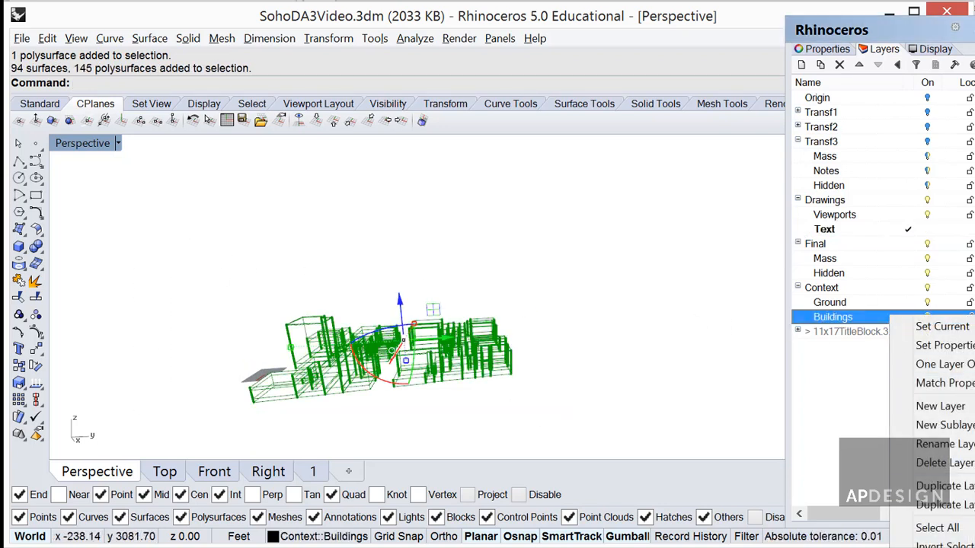
pyautogui.click(933, 547)
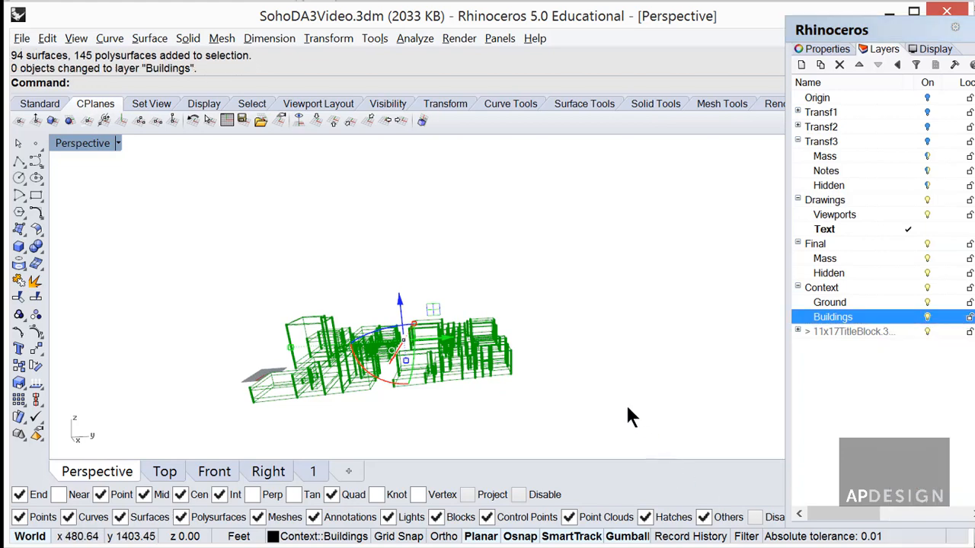
pyautogui.click(604, 388)
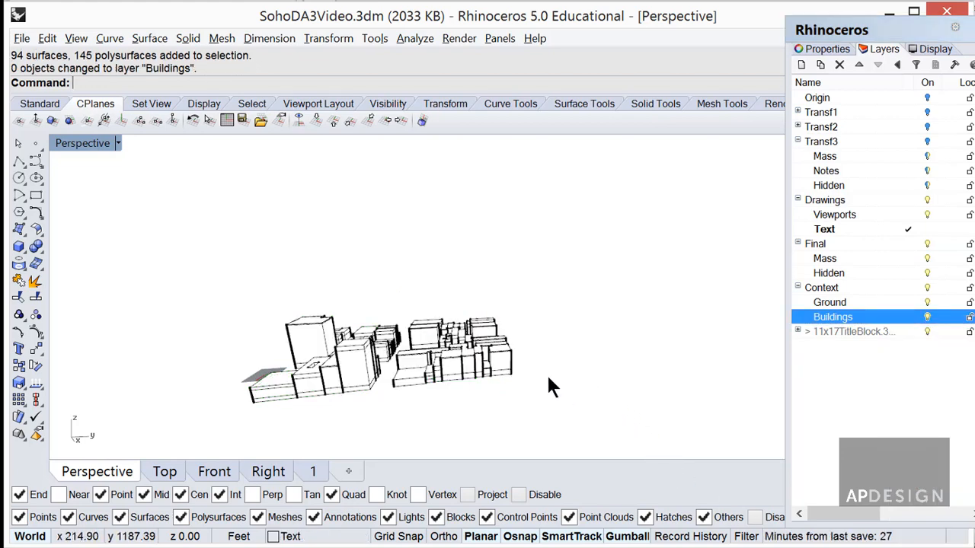
# Restore the hidden site geometry alongside the converted buildings, select everything and clear the selection
pyautogui.press('Return')
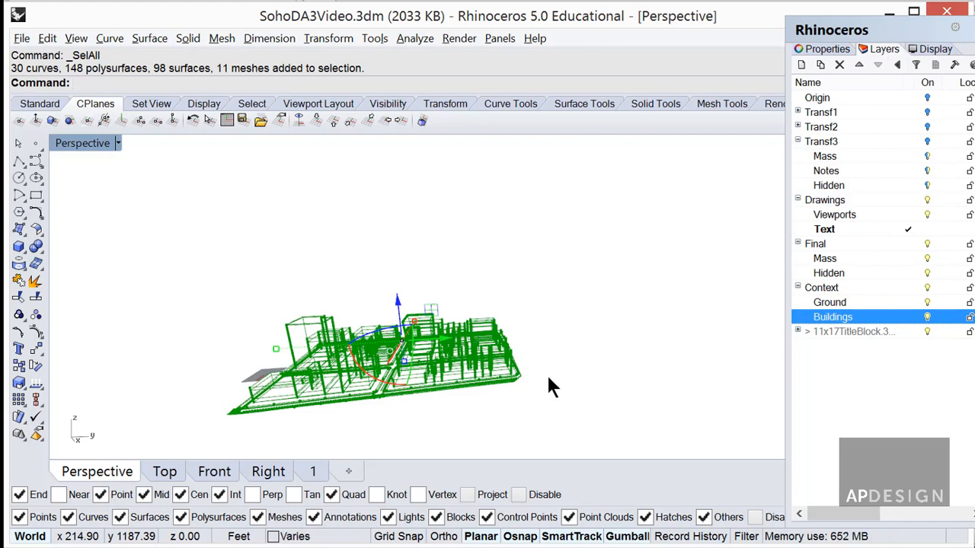
pyautogui.moveTo(451, 408); pyautogui.dragTo(542, 389, button='right')
pyautogui.click(542, 390)
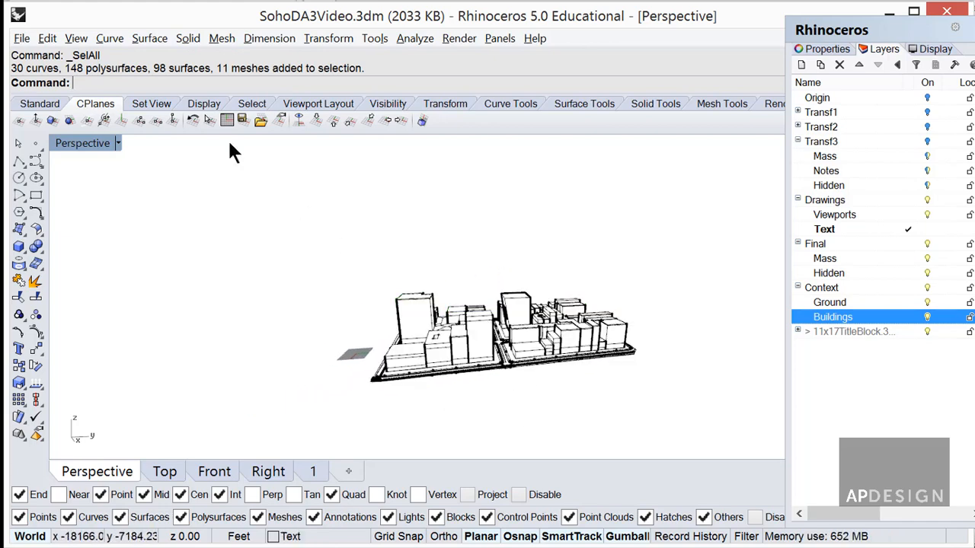
pyautogui.scroll(5, 533, 293)
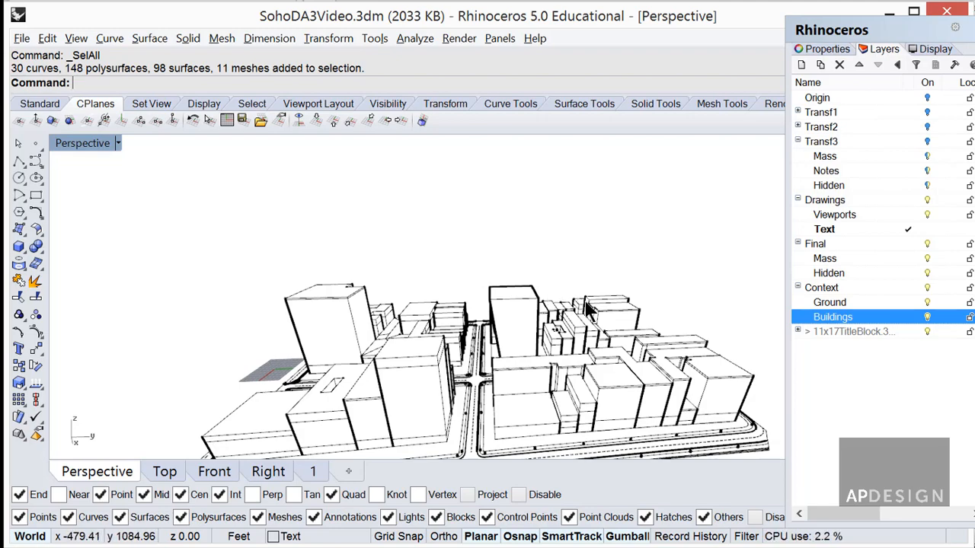
pyautogui.keyDown('shift'); pyautogui.moveTo(593, 309); pyautogui.dragTo(548, 264, button='right'); pyautogui.keyUp('shift')
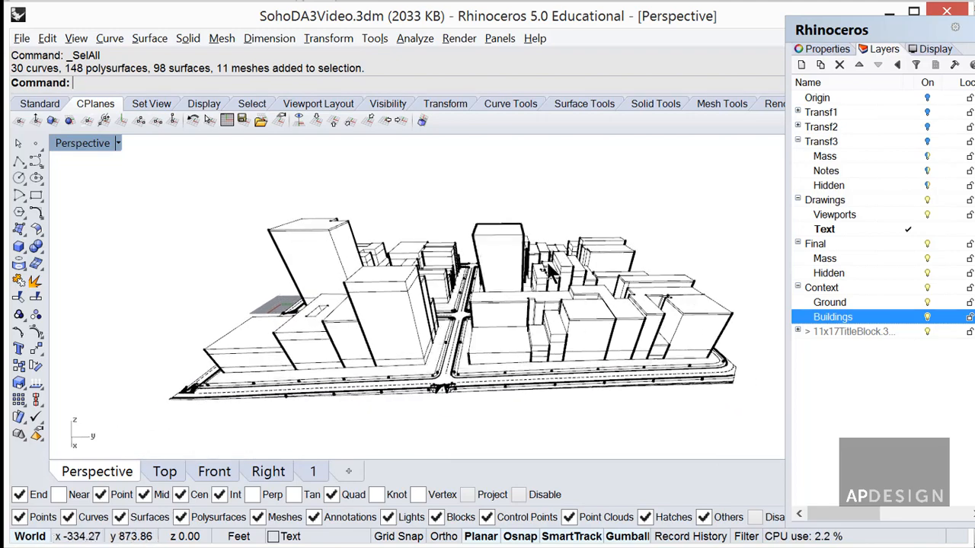
pyautogui.moveTo(440, 279); pyautogui.dragTo(524, 302, button='right')
pyautogui.moveTo(464, 314)
pyautogui.mouseDown(button='right')
pyautogui.moveTo(482, 314)
pyautogui.moveTo(430, 317)
pyautogui.mouseUp(button='right')
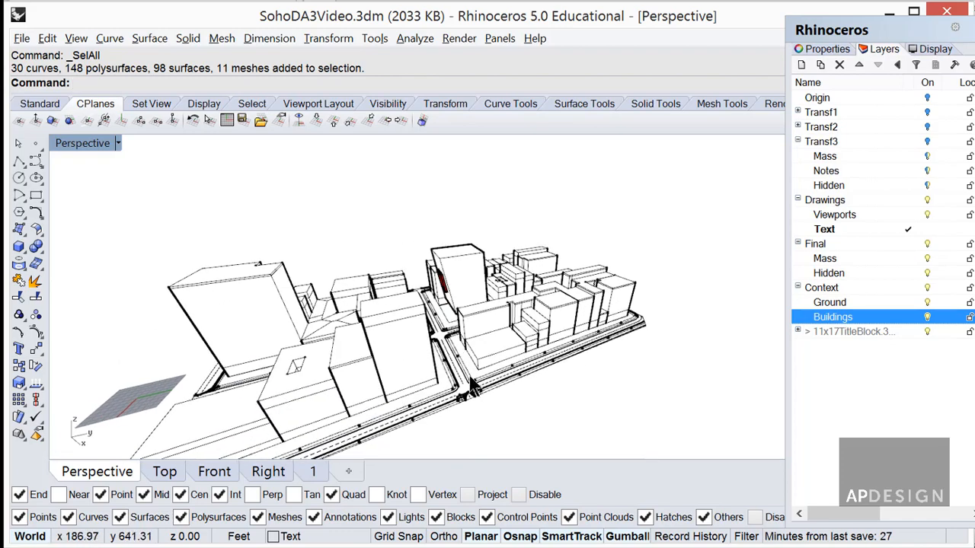
# Check the ground at the street intersection by picking the near block's surface and the street mesh separately
pyautogui.scroll(4, 497, 388)
pyautogui.click(444, 362)
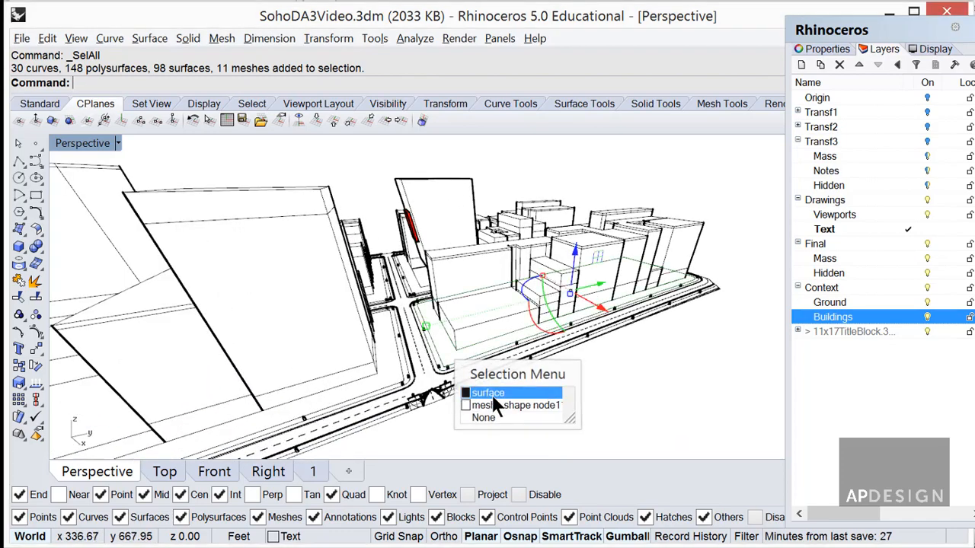
pyautogui.click(490, 392)
pyautogui.keyDown('shift'); pyautogui.moveTo(560, 399); pyautogui.dragTo(543, 391, button='right'); pyautogui.keyUp('shift')
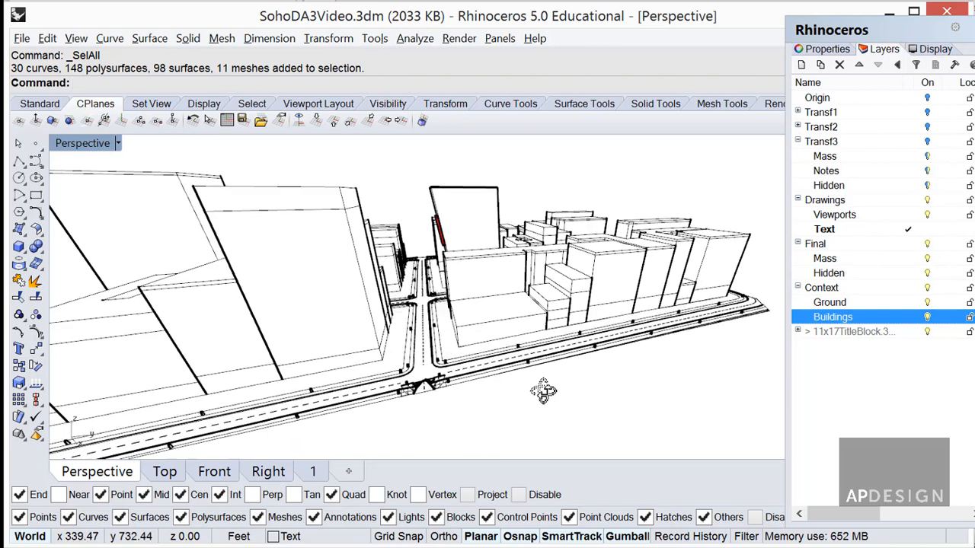
pyautogui.click(507, 356)
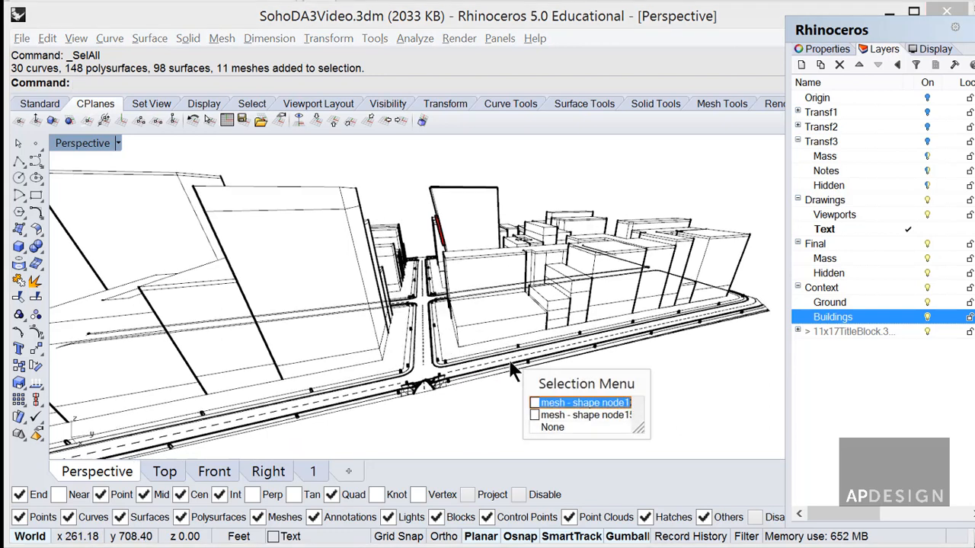
pyautogui.click(557, 406)
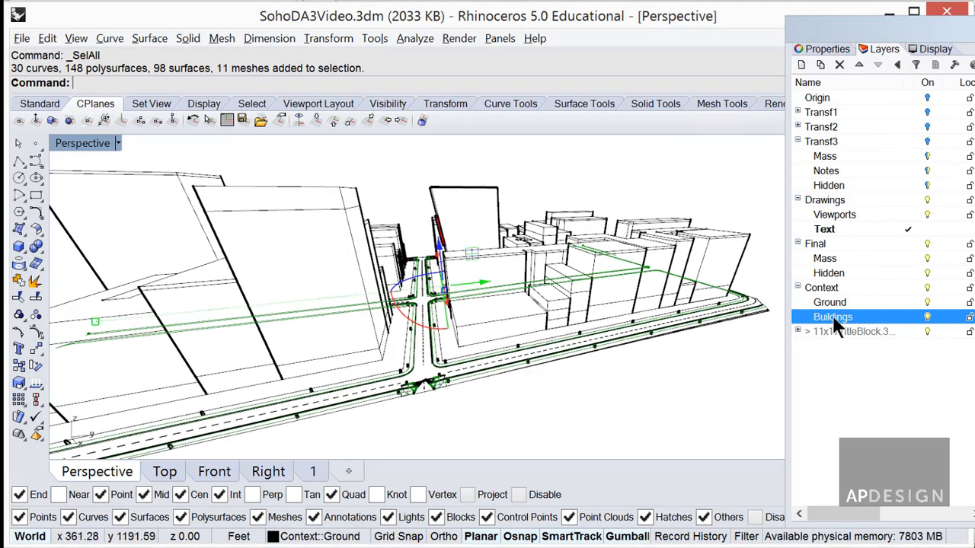
# Select the four block ground surfaces around the street intersection, leaving out building polysurfaces, and assign them to the Ground layer under Context
pyautogui.click(456, 354)
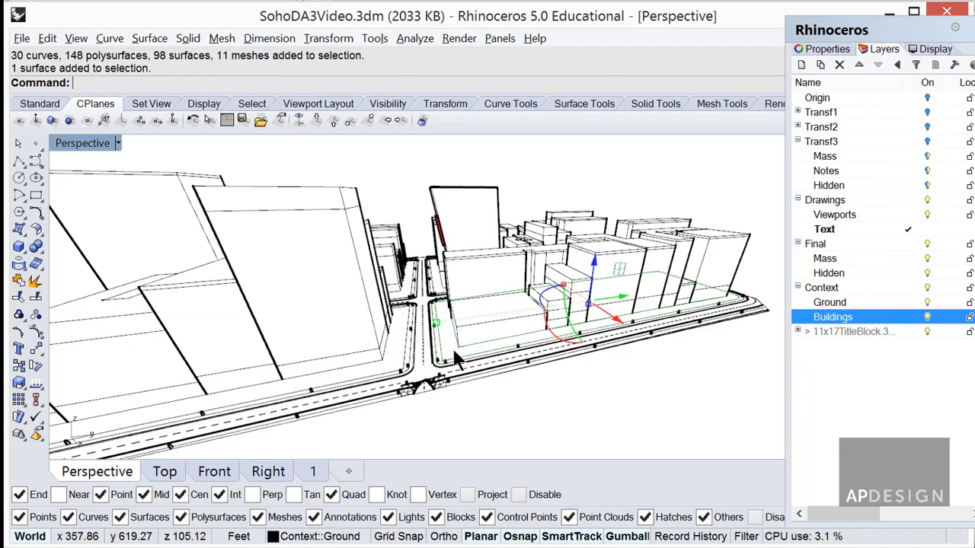
pyautogui.click(395, 350)
pyautogui.click(404, 298)
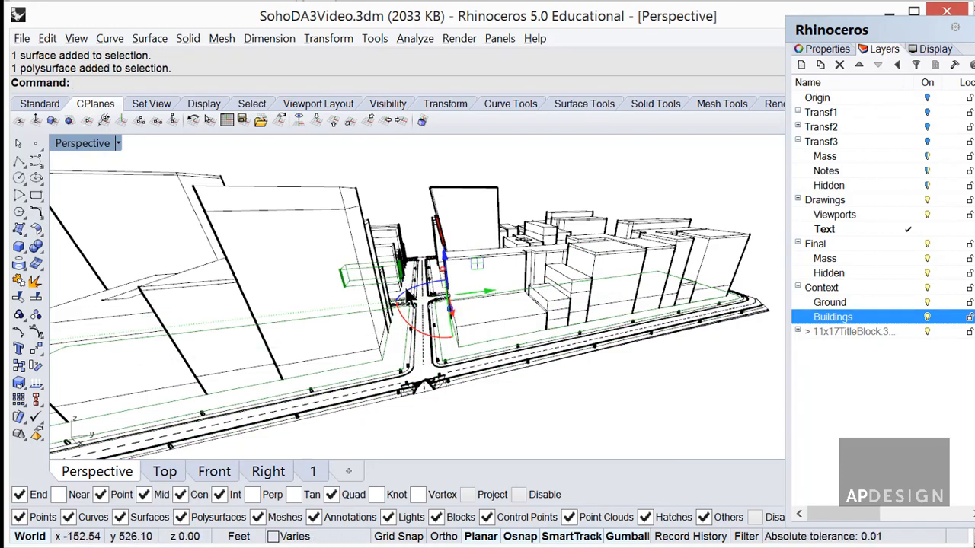
pyautogui.click(412, 296)
pyautogui.scroll(2, 406, 289)
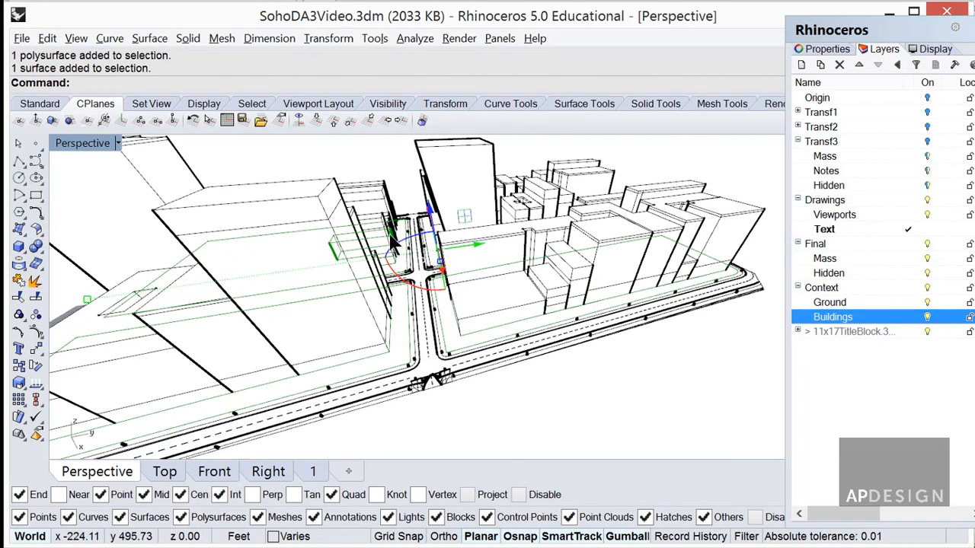
pyautogui.keyDown('ctrl'); pyautogui.click(405, 288); pyautogui.keyUp('ctrl')
pyautogui.scroll(3, 426, 291)
pyautogui.scroll(3, 392, 251)
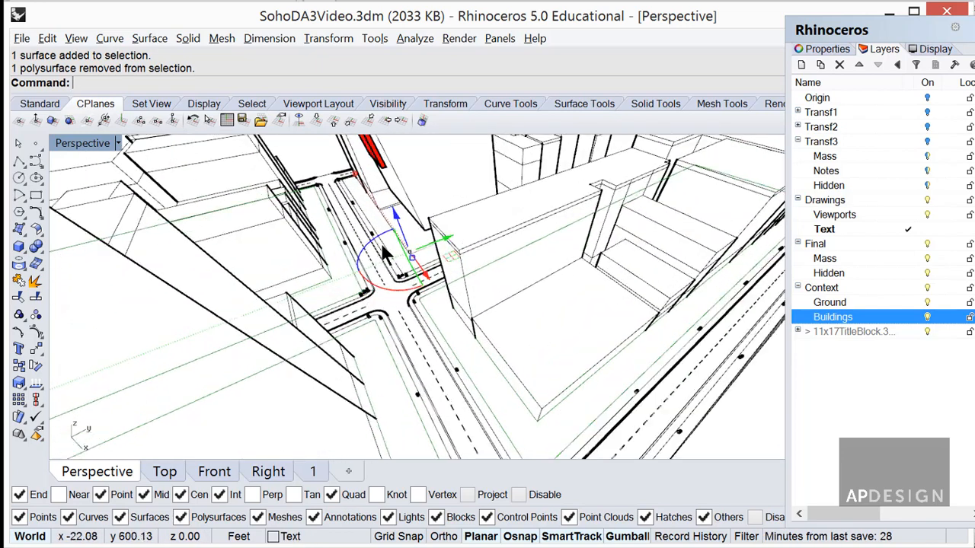
pyautogui.keyDown('shift'); pyautogui.click(391, 245); pyautogui.keyUp('shift')
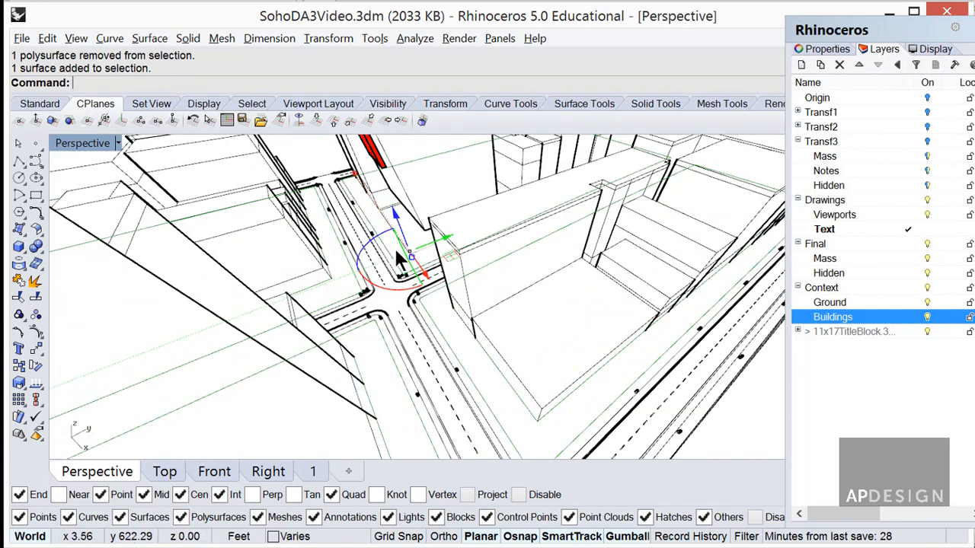
pyautogui.rightClick(876, 303)
pyautogui.click(936, 547)
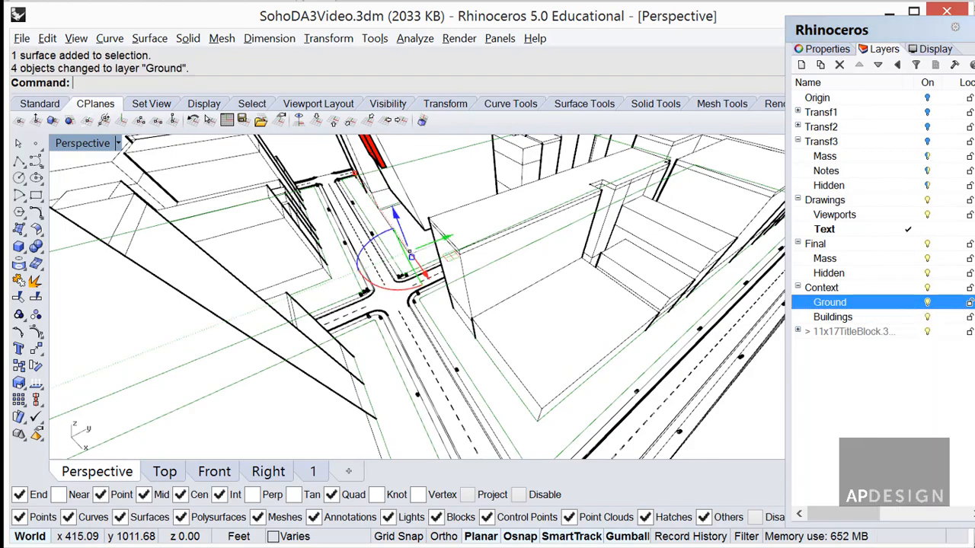
# Isolate the ground geometry by selecting the Ground layer's objects and hiding all the remaining curves, surfaces and polysurfaces
pyautogui.scroll(-5, 641, 380)
pyautogui.moveTo(671, 387); pyautogui.dragTo(617, 331, button='right')
pyautogui.scroll(-7, 637, 380)
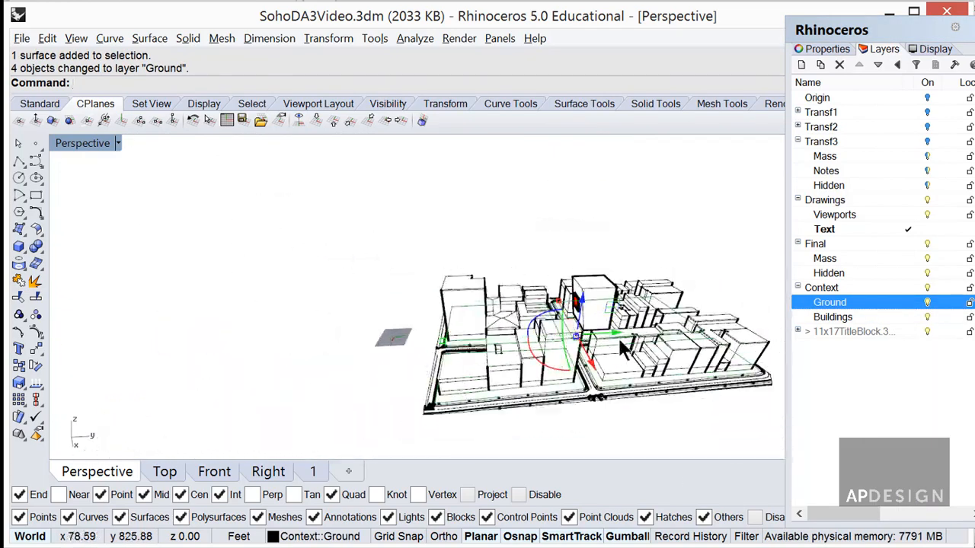
pyautogui.scroll(6, 648, 387)
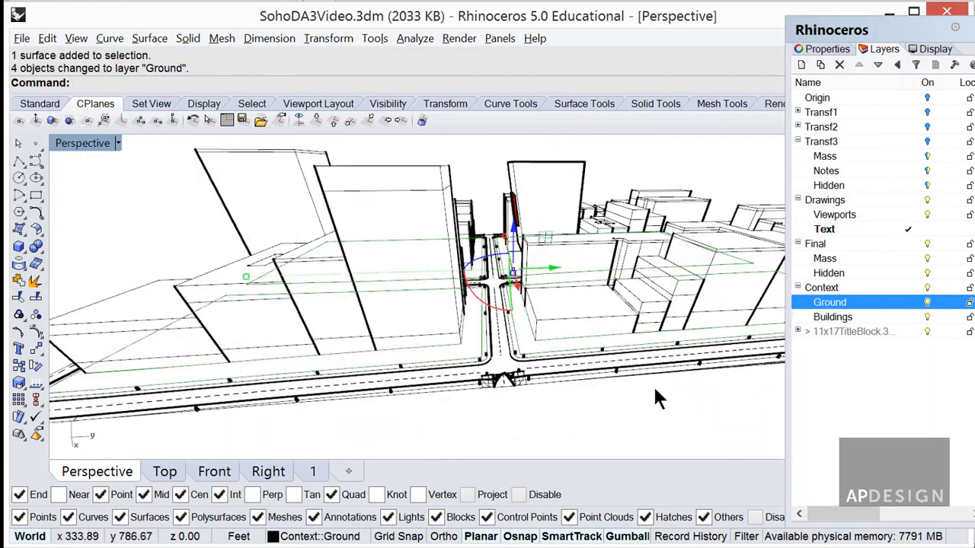
pyautogui.rightClick(882, 304)
pyautogui.click(933, 547)
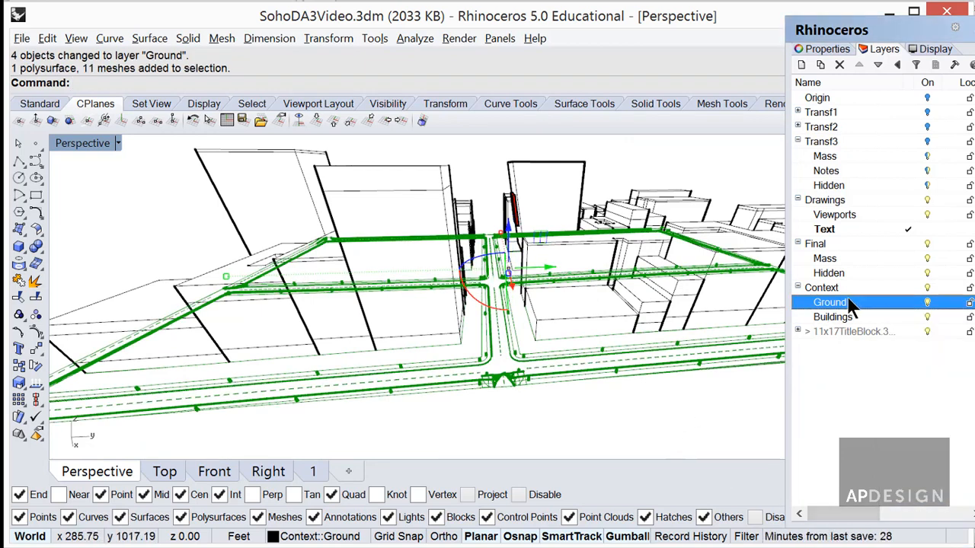
pyautogui.write('HI')
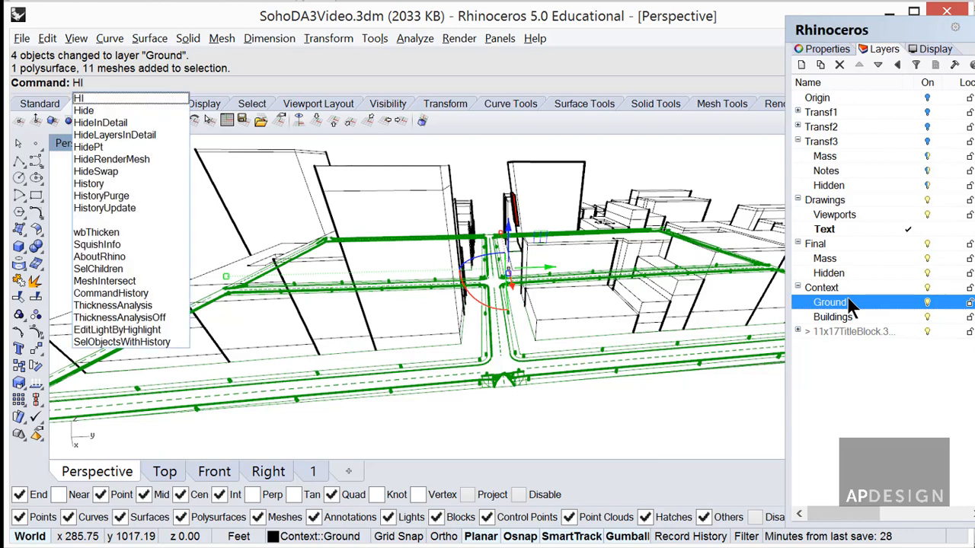
pyautogui.press('Return')
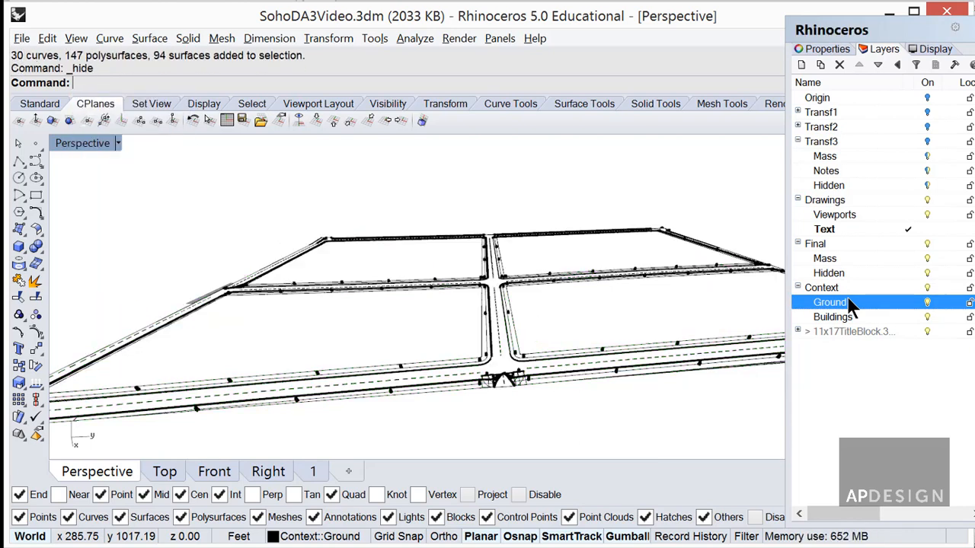
# Exclude polysurfaces from selection, select the ground surfaces and meshes, and convert the meshes with MeshToNURB
pyautogui.click(589, 385)
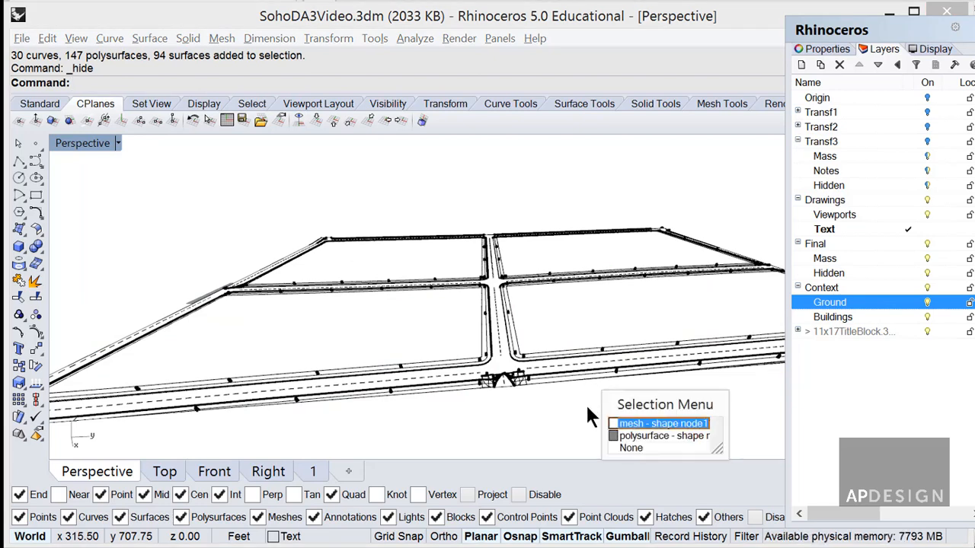
pyautogui.click(647, 437)
pyautogui.scroll(-3, 611, 396)
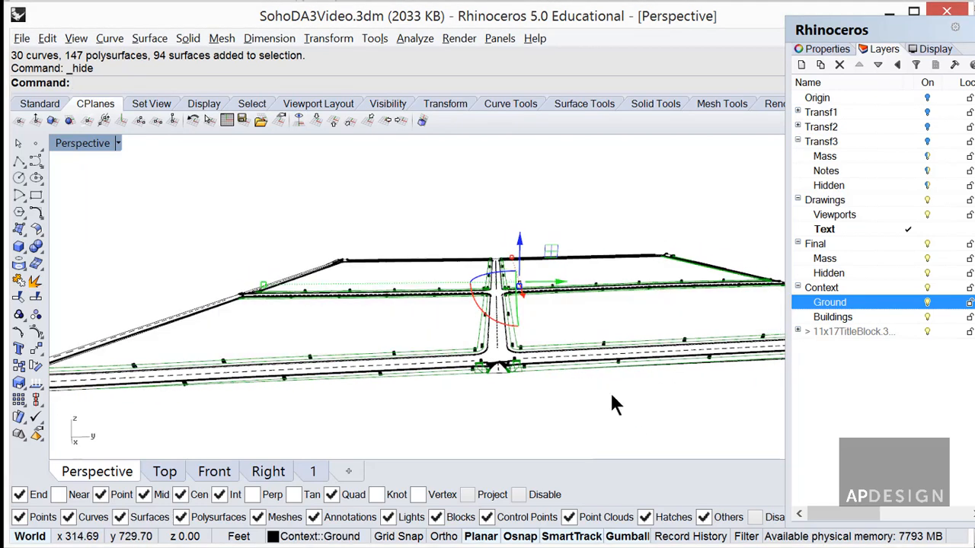
pyautogui.click(183, 516)
pyautogui.click(512, 420)
pyautogui.moveTo(707, 418); pyautogui.dragTo(367, 204)
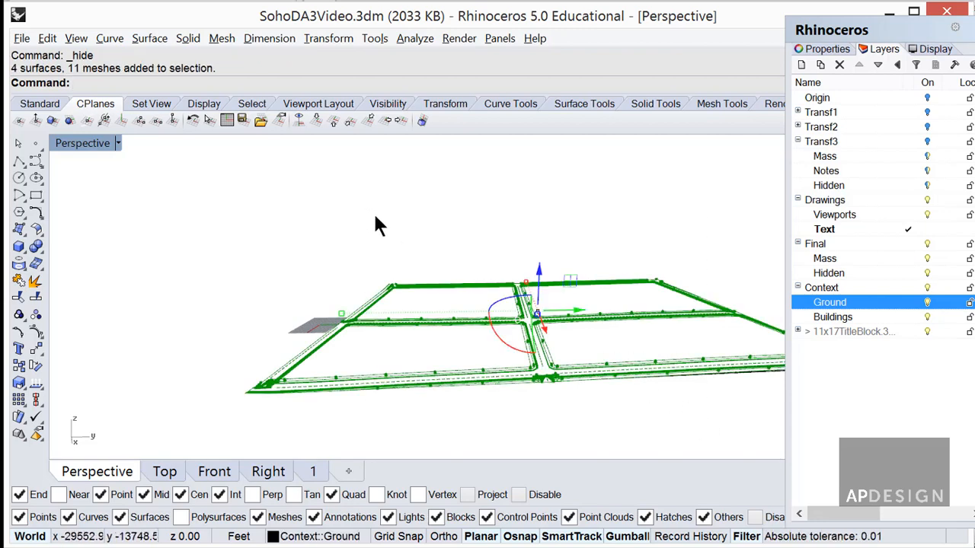
pyautogui.write('MeshToNURB')
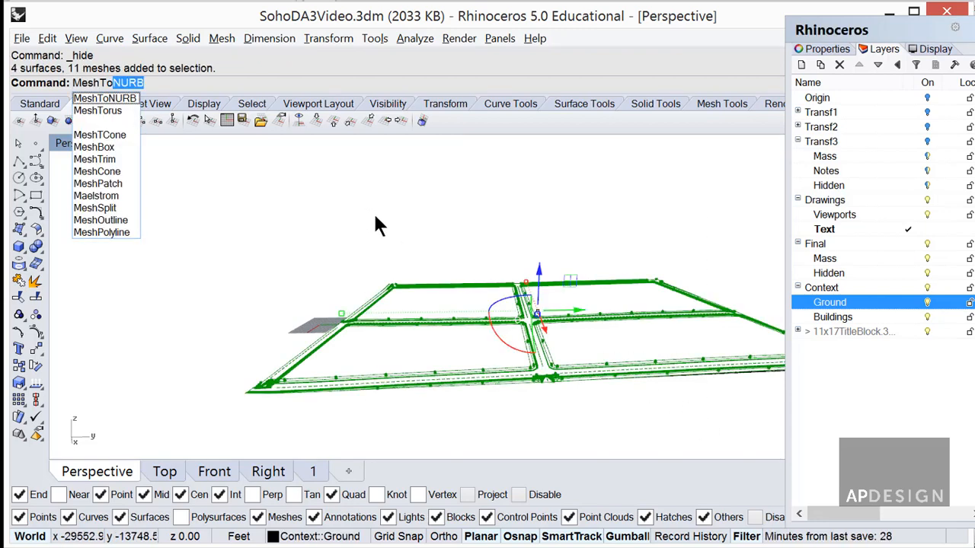
pyautogui.press('Return')
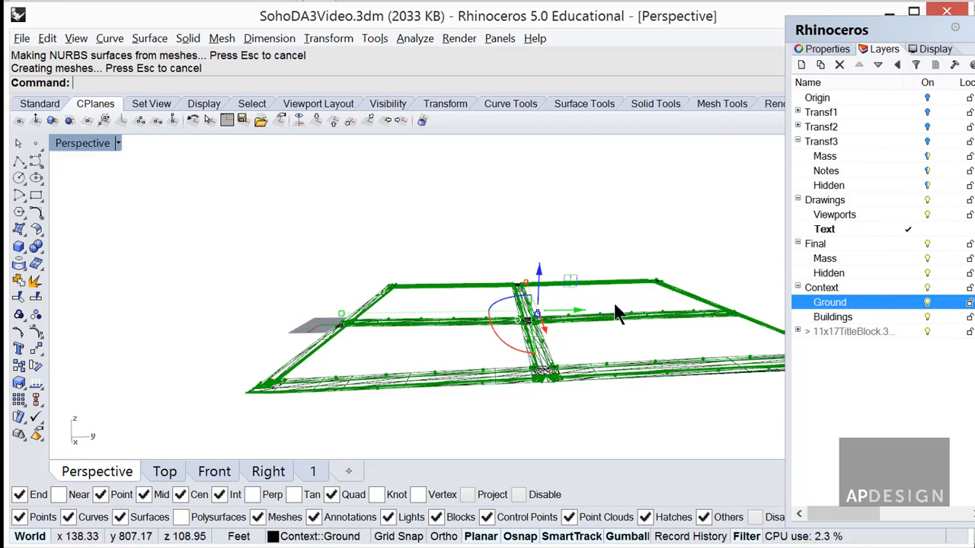
# With polysurfaces still excluded from selection, delete the original meshes and loose surfaces on the Ground layer
pyautogui.click(180, 517)
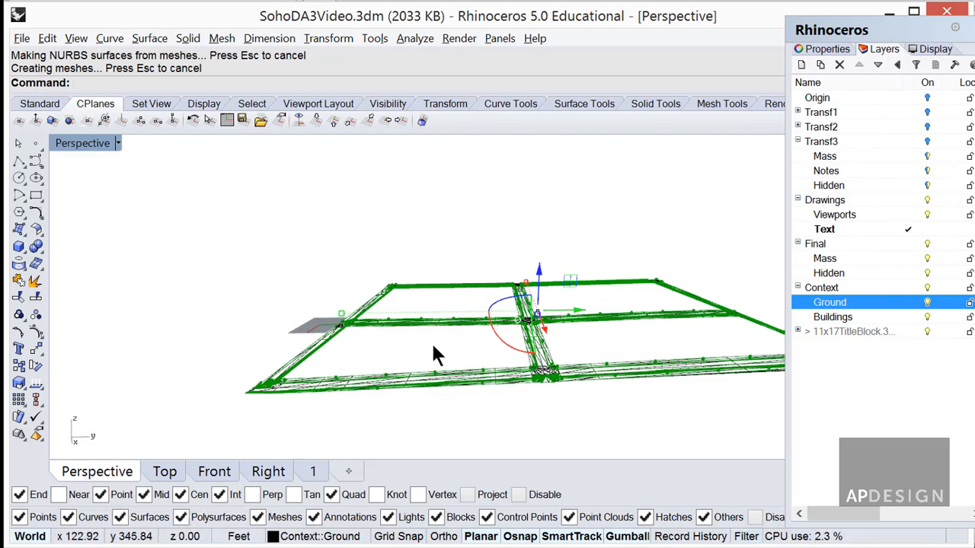
pyautogui.click(501, 419)
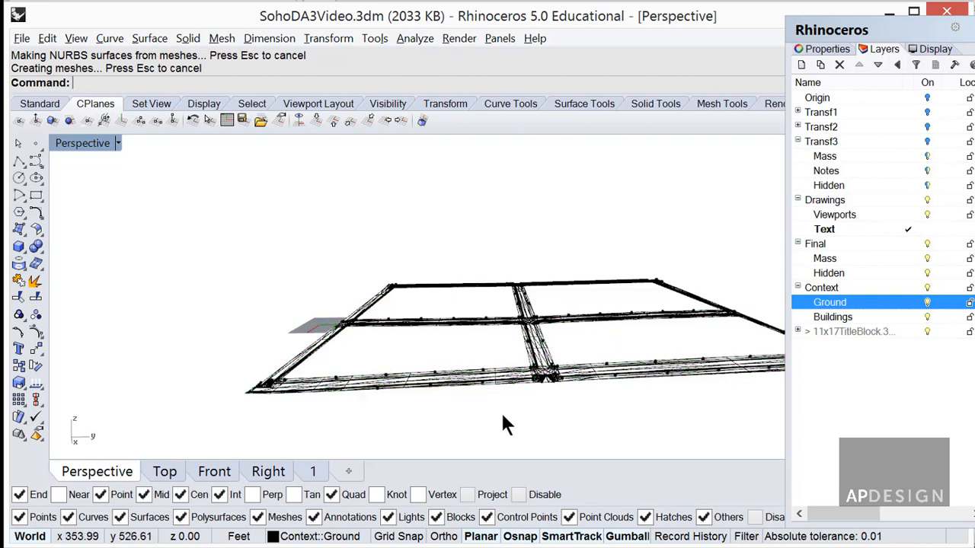
pyautogui.click(560, 380)
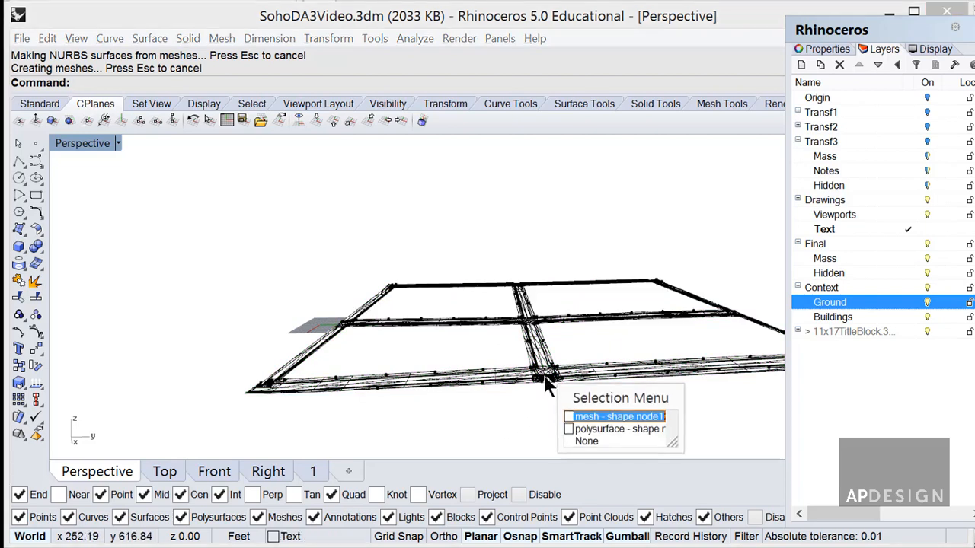
pyautogui.click(598, 417)
pyautogui.click(181, 518)
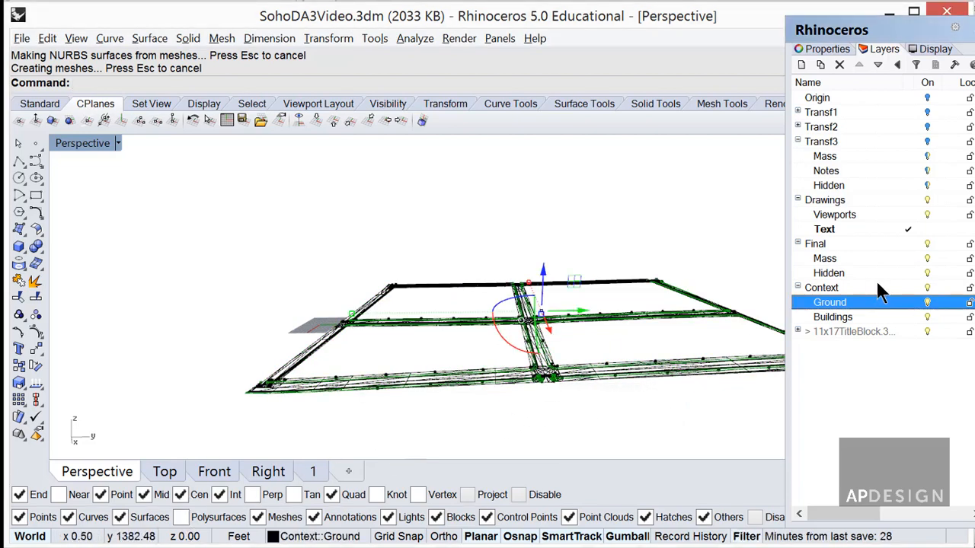
pyautogui.rightClick(870, 303)
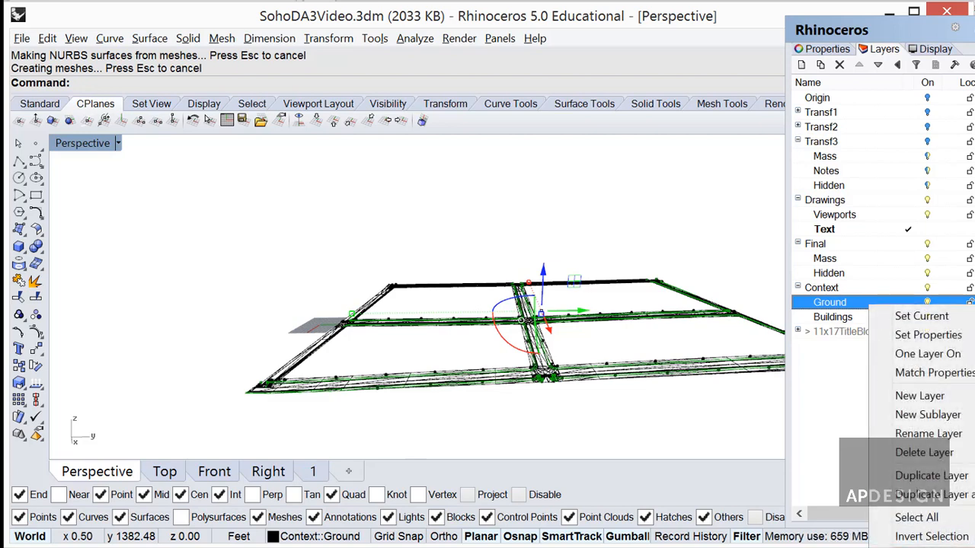
pyautogui.click(927, 547)
pyautogui.press('Delete')
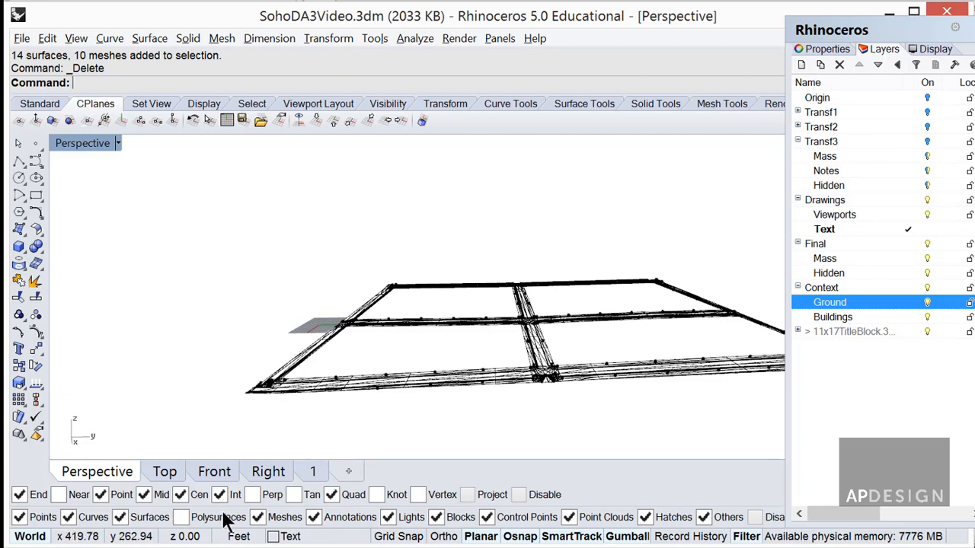
# Make polysurfaces selectable again, select all the ground polysurfaces and start exporting them in the ACIS (*.sat) format
pyautogui.click(183, 517)
pyautogui.scroll(-5, 520, 389)
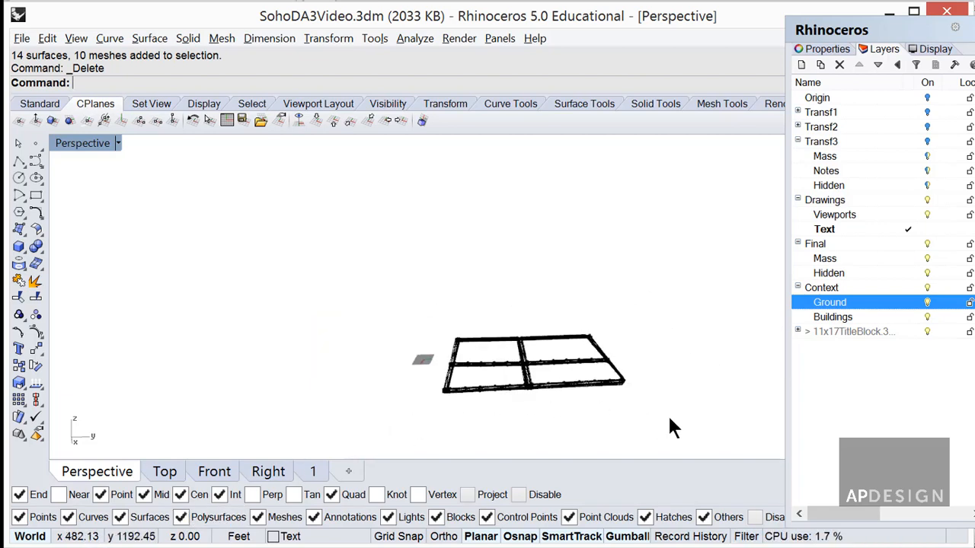
pyautogui.moveTo(667, 414); pyautogui.dragTo(366, 277)
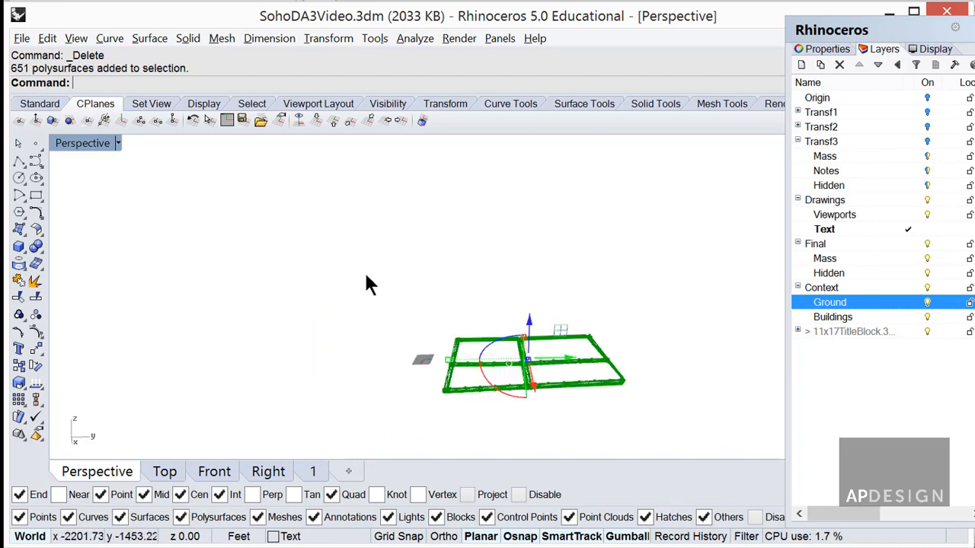
pyautogui.click(21, 38)
pyautogui.click(72, 256)
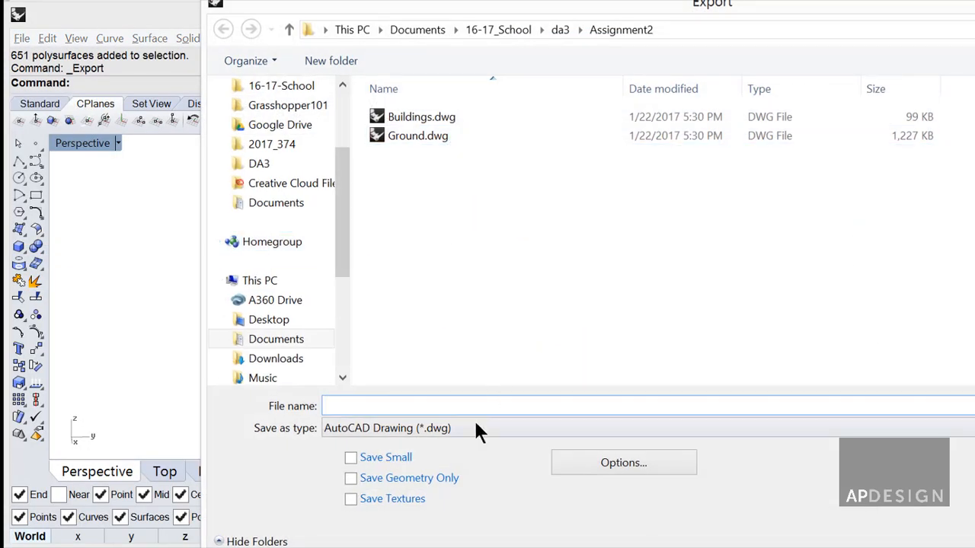
pyautogui.click(475, 426)
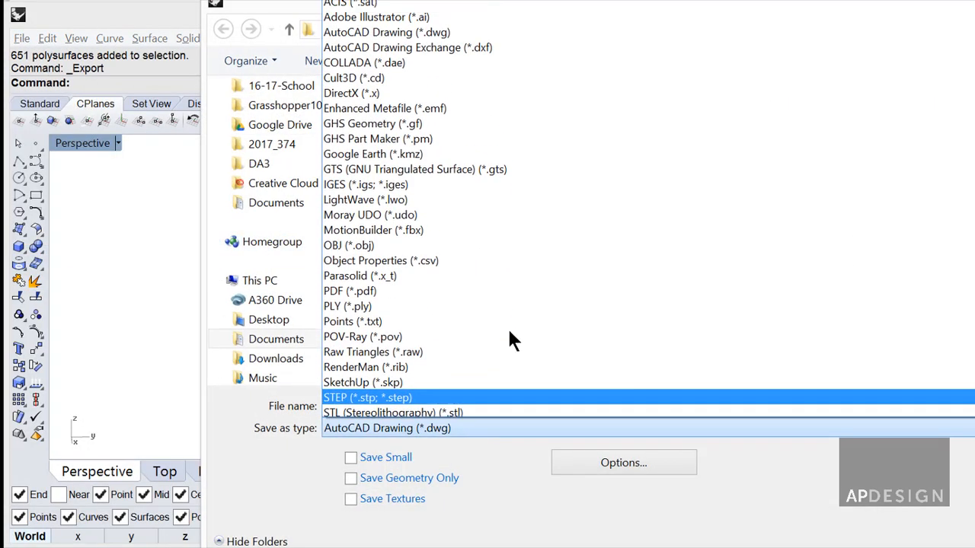
pyautogui.scroll(1, 459, 111)
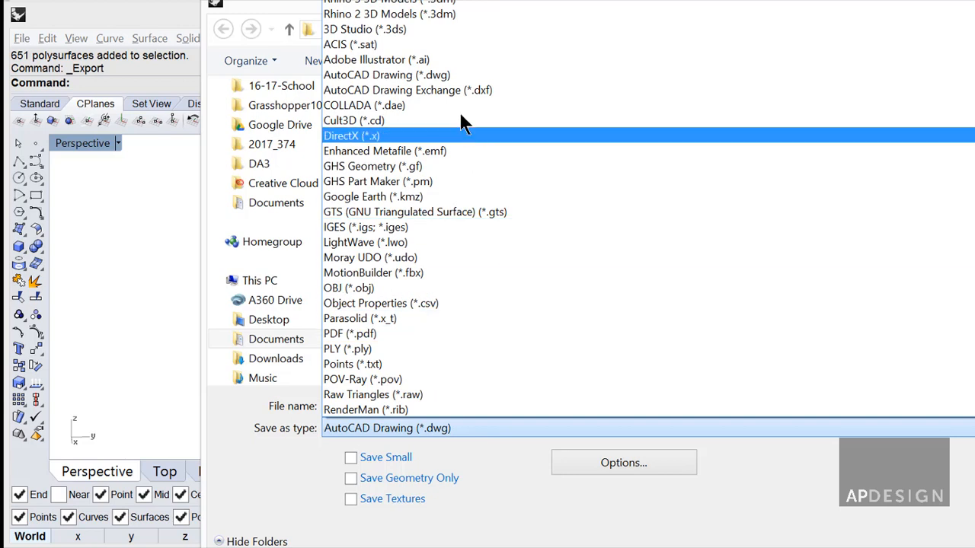
pyautogui.click(351, 46)
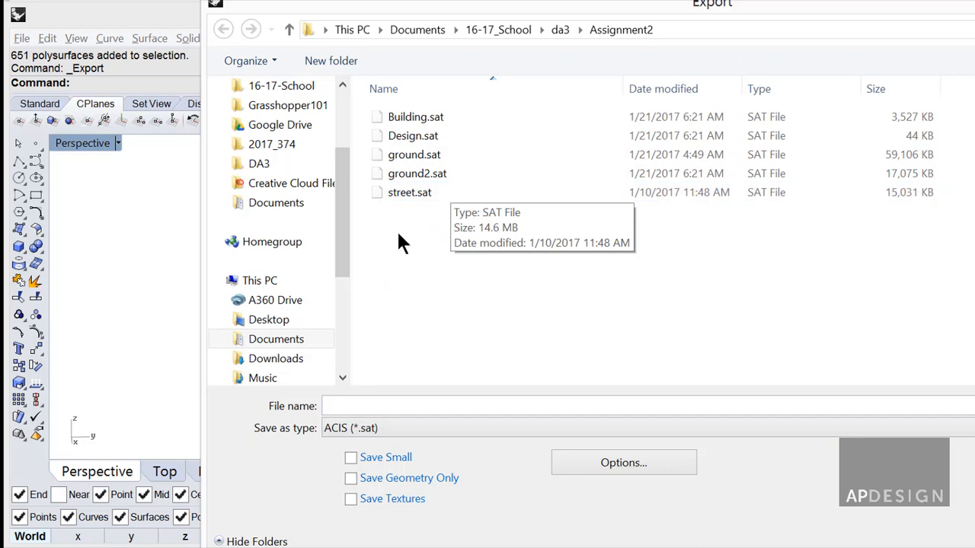
# Name the SAT export ground in the Assignment2 folder, export with the Default options and clear the selection
pyautogui.click(410, 154)
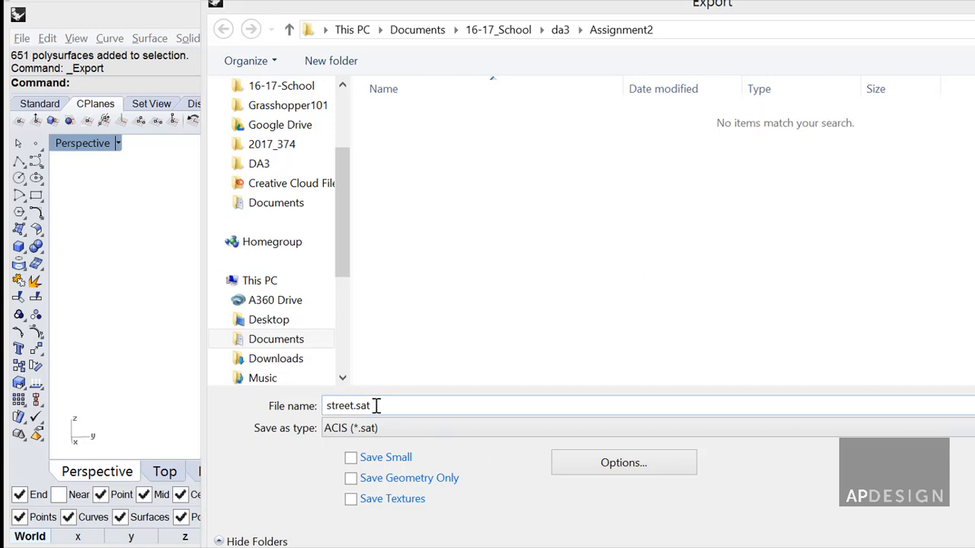
pyautogui.doubleClick(376, 406)
pyautogui.write('GROO')
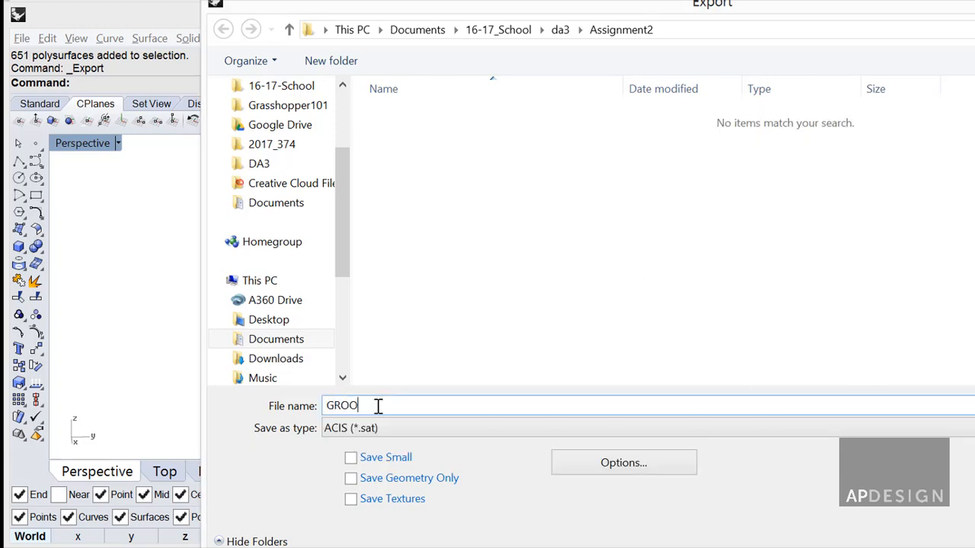
pyautogui.press('BackSpace')
pyautogui.press('BackSpace')
pyautogui.write('ground')
pyautogui.press('Return')
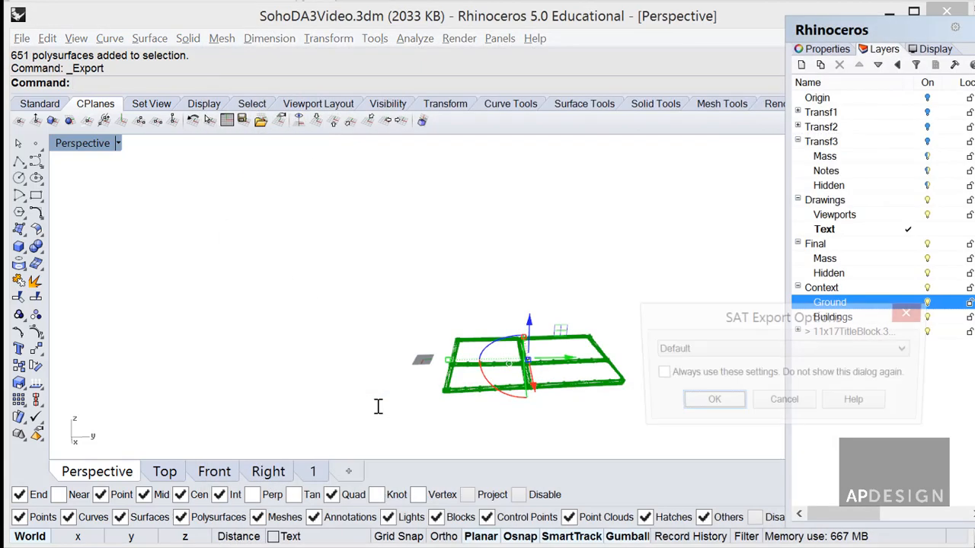
pyautogui.click(724, 400)
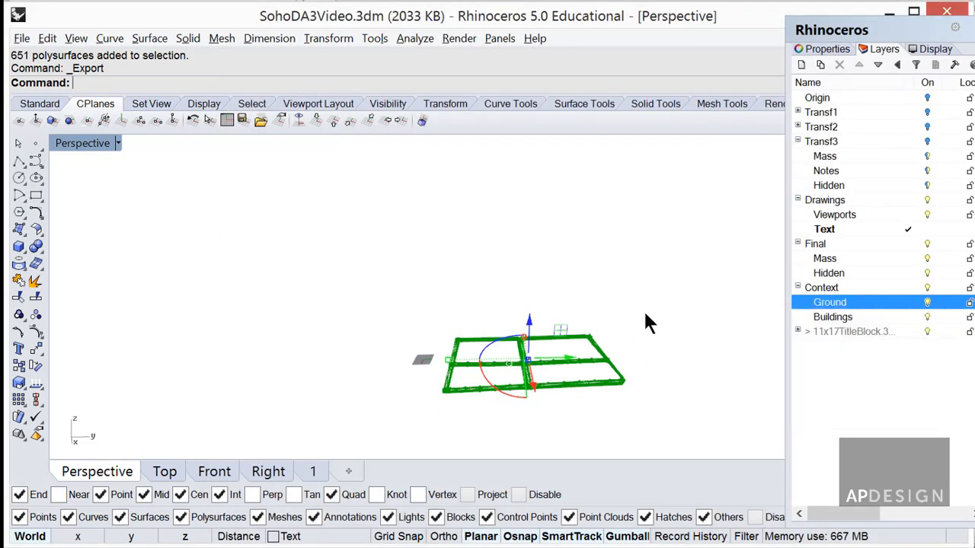
pyautogui.press('Escape')
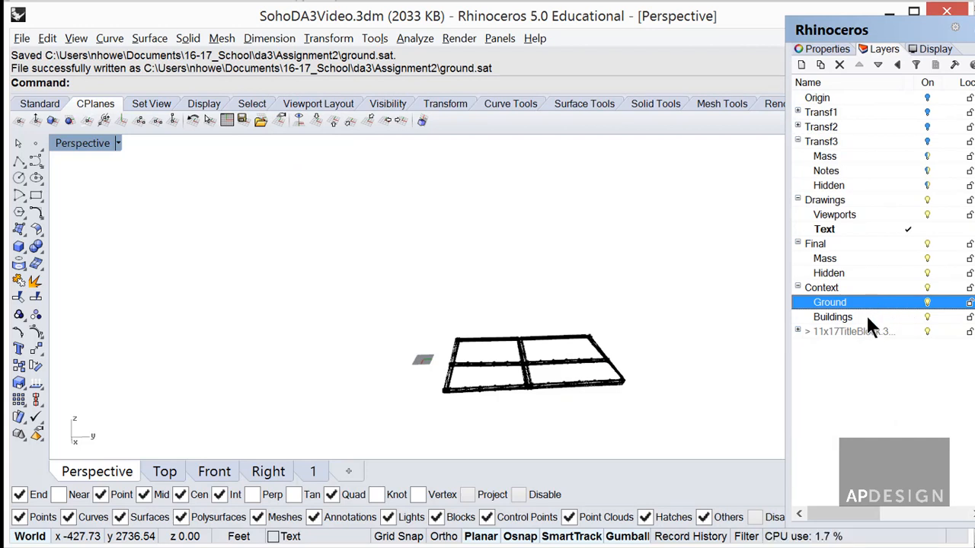
# Turn off the Ground layer, turn on the Buildings layer and select all the building geometry
pyautogui.click(926, 303)
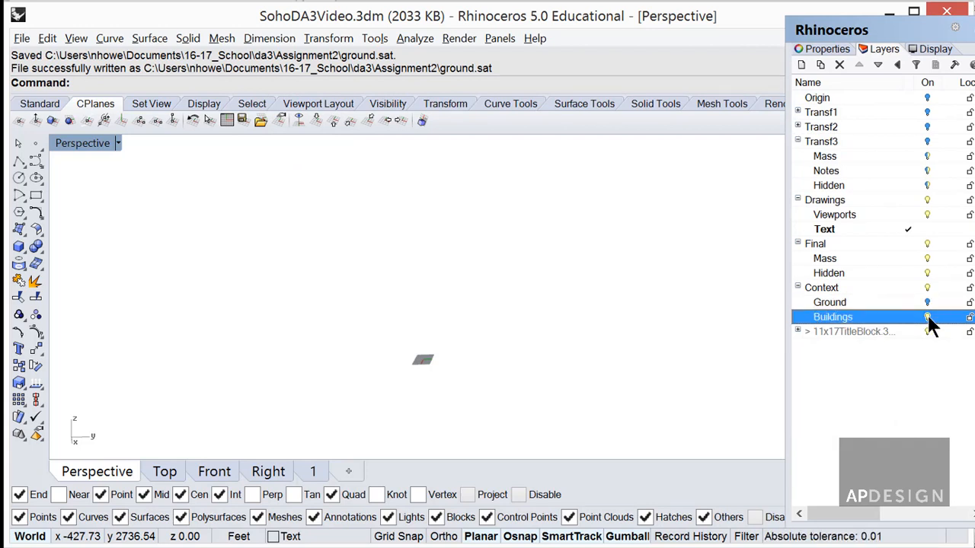
pyautogui.click(926, 313)
pyautogui.write('S')
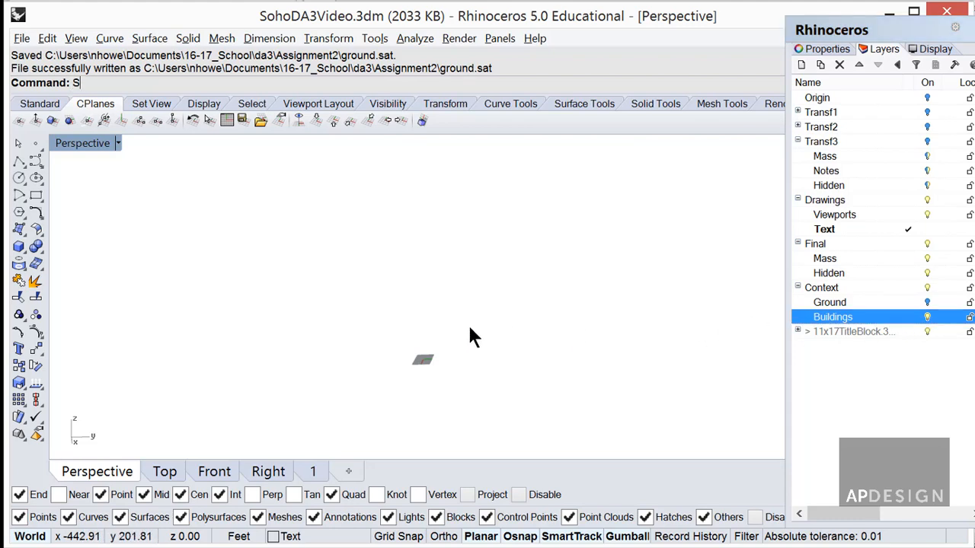
pyautogui.write('elA')
pyautogui.press('Return')
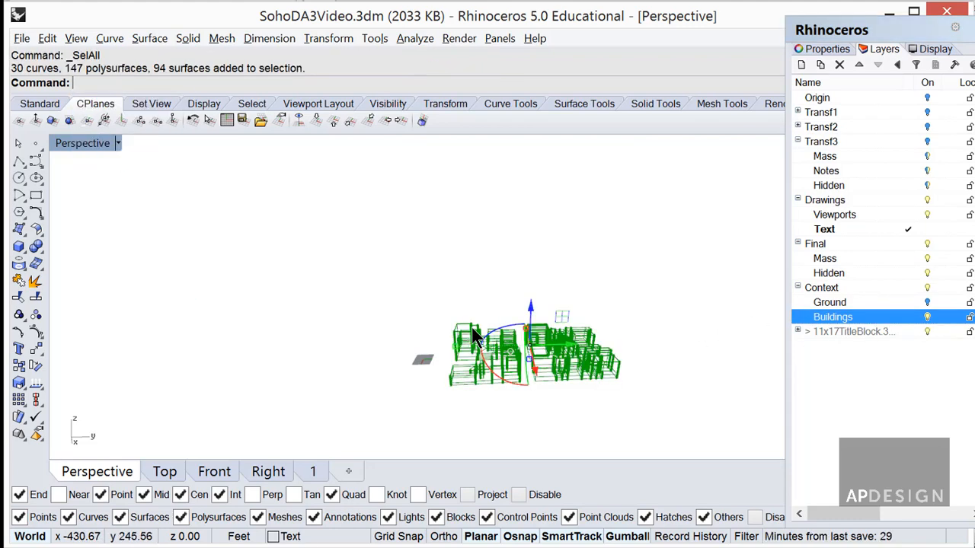
pyautogui.click(683, 323)
pyautogui.scroll(6, 627, 362)
pyautogui.moveTo(660, 438); pyautogui.dragTo(255, 265)
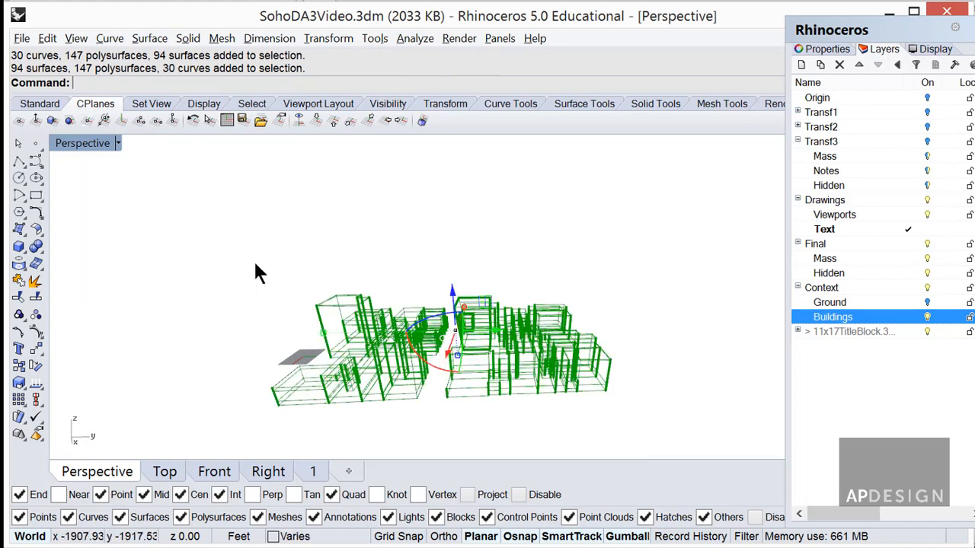
# Export the selected buildings as buildings in ACIS (*.sat) format to the Assignment2 folder with the Default options, and clear the selection
pyautogui.write('Export')
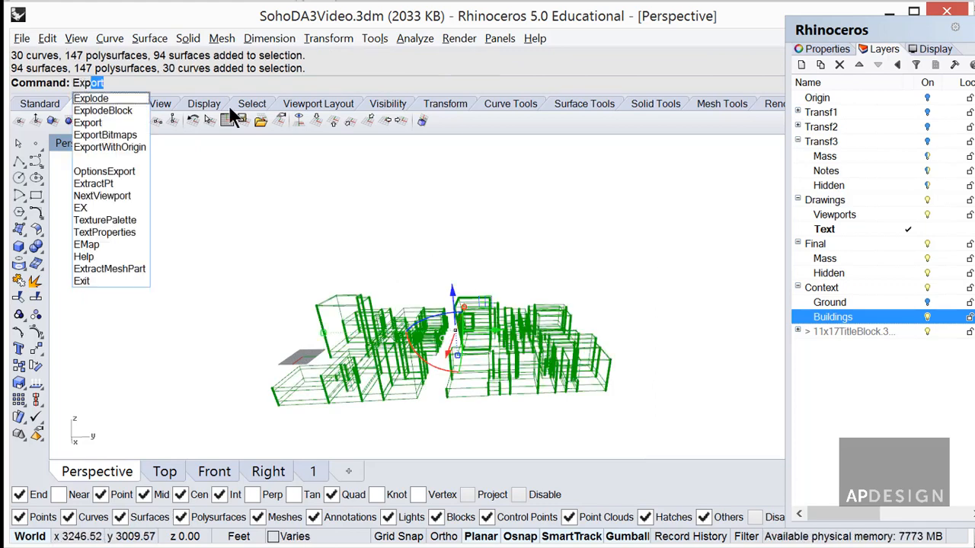
pyautogui.click(16, 42)
pyautogui.click(81, 253)
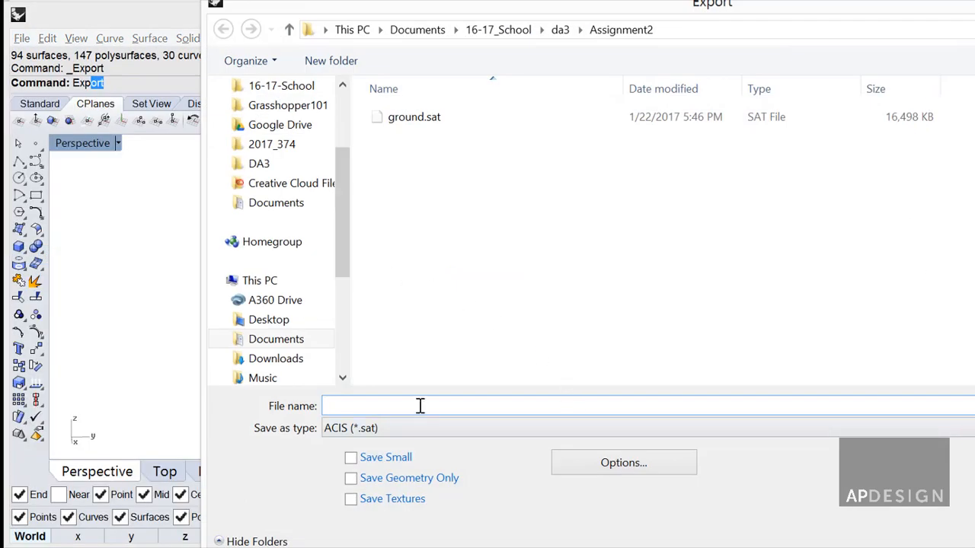
pyautogui.write('buildings')
pyautogui.press('Return')
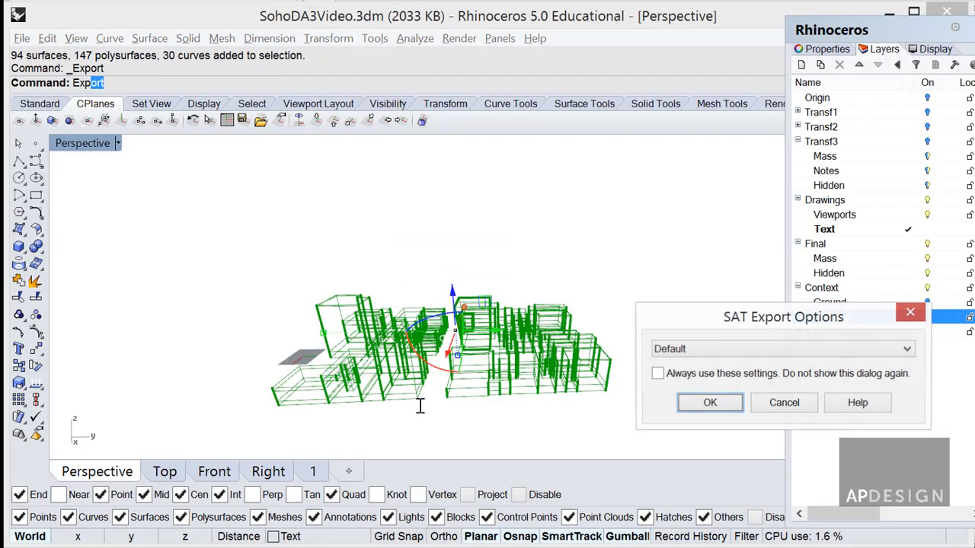
pyautogui.click(681, 406)
pyautogui.click(572, 331)
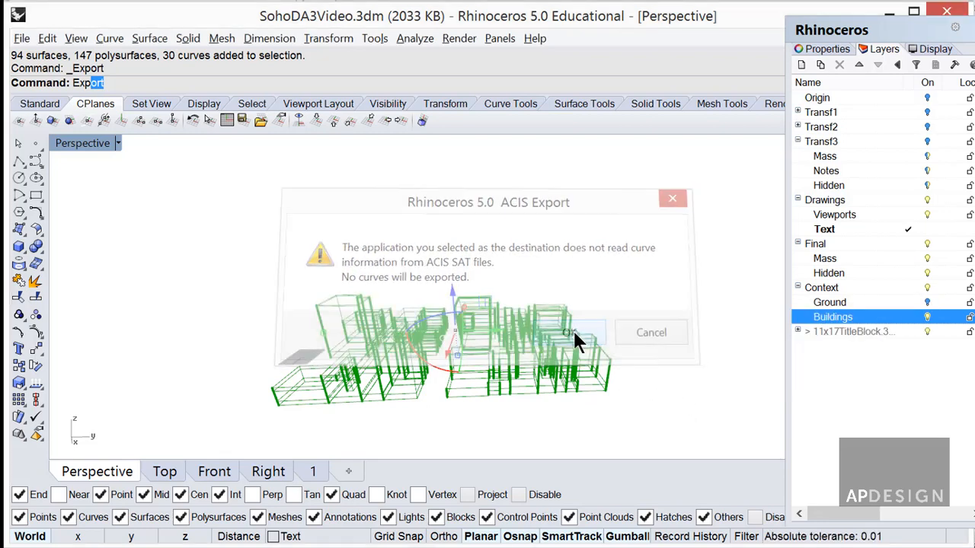
pyautogui.click(735, 259)
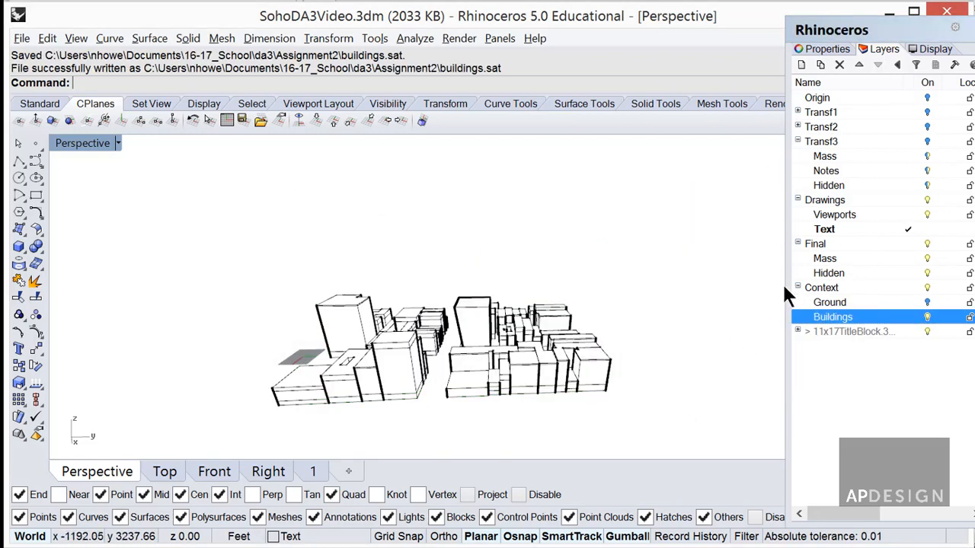
# Turn off the Buildings layer and select the design's mass polysurface
pyautogui.click(928, 316)
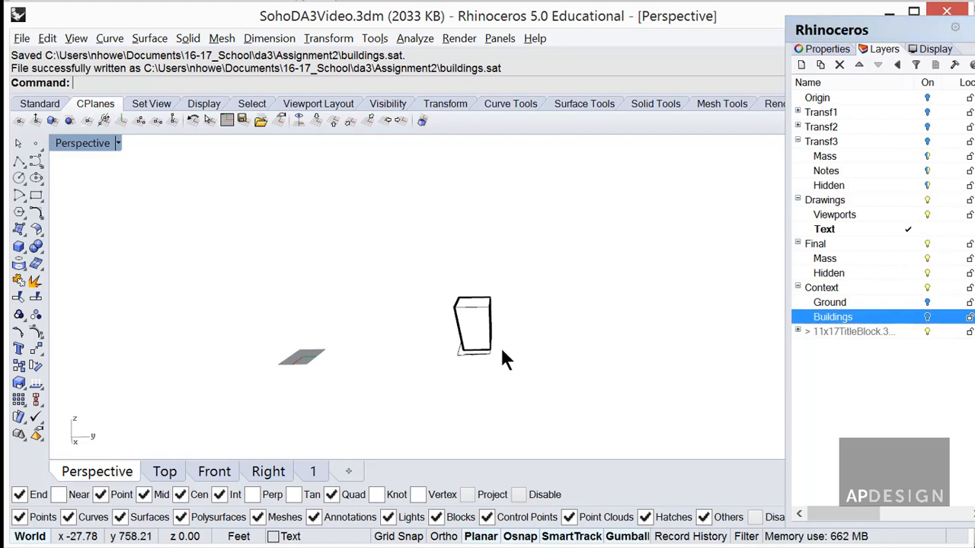
pyautogui.moveTo(500, 345); pyautogui.dragTo(458, 346, button='right')
pyautogui.click(398, 293)
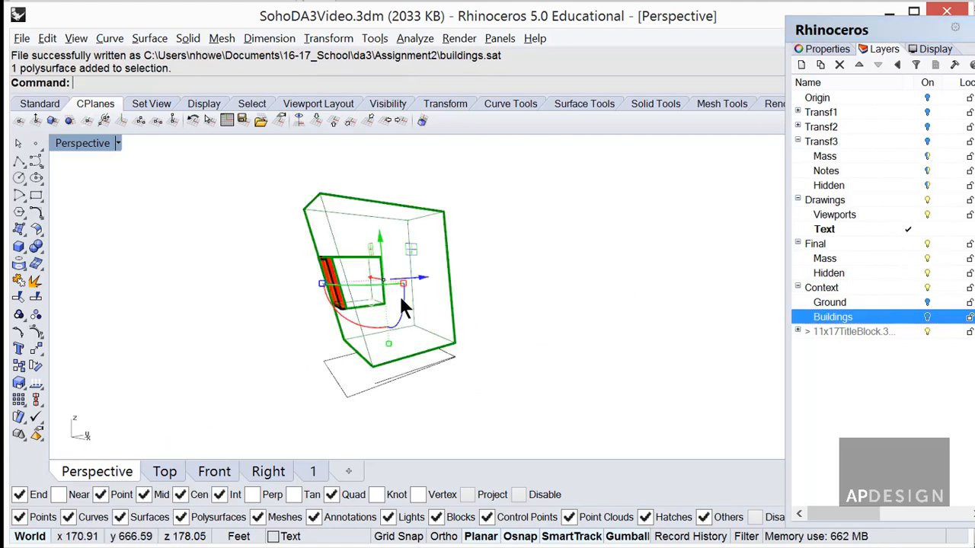
pyautogui.moveTo(525, 328); pyautogui.dragTo(421, 211, button='right')
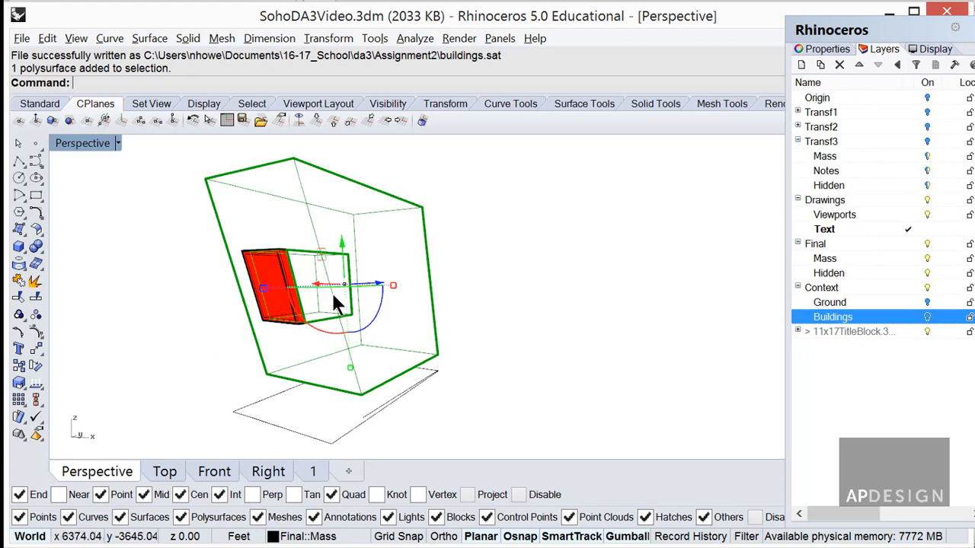
pyautogui.moveTo(381, 305)
pyautogui.mouseDown(button='right')
pyautogui.moveTo(409, 300)
pyautogui.moveTo(394, 316)
pyautogui.moveTo(416, 326)
pyautogui.mouseUp(button='right')
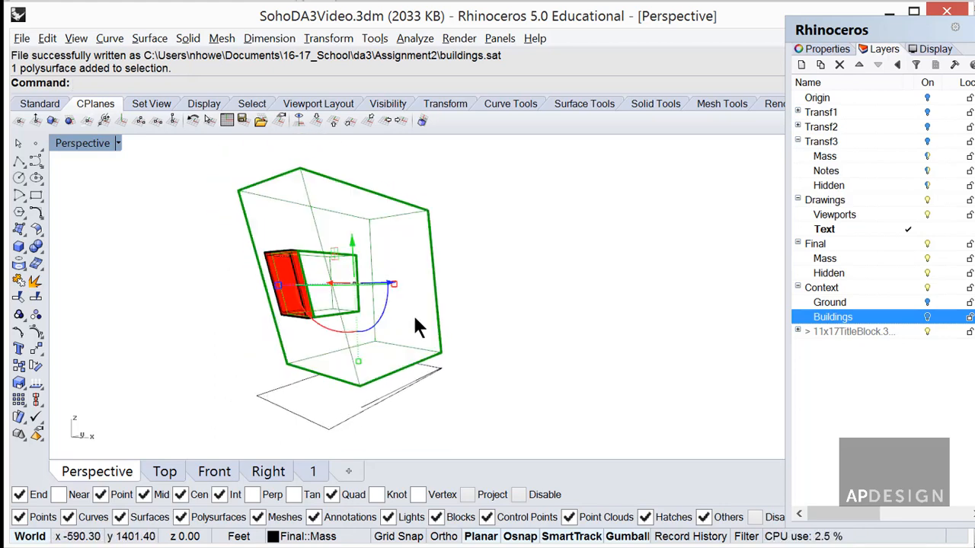
# Export the selected design mass as design in ACIS (*.sat) format to the Assignment2 folder with the Default options
pyautogui.rightClick(227, 205)
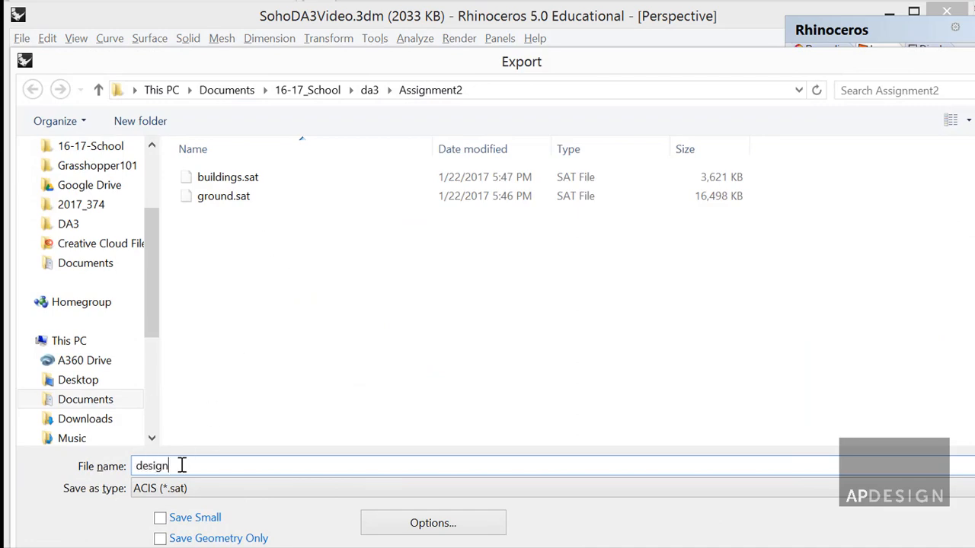
pyautogui.press('Return')
pyautogui.click(702, 405)
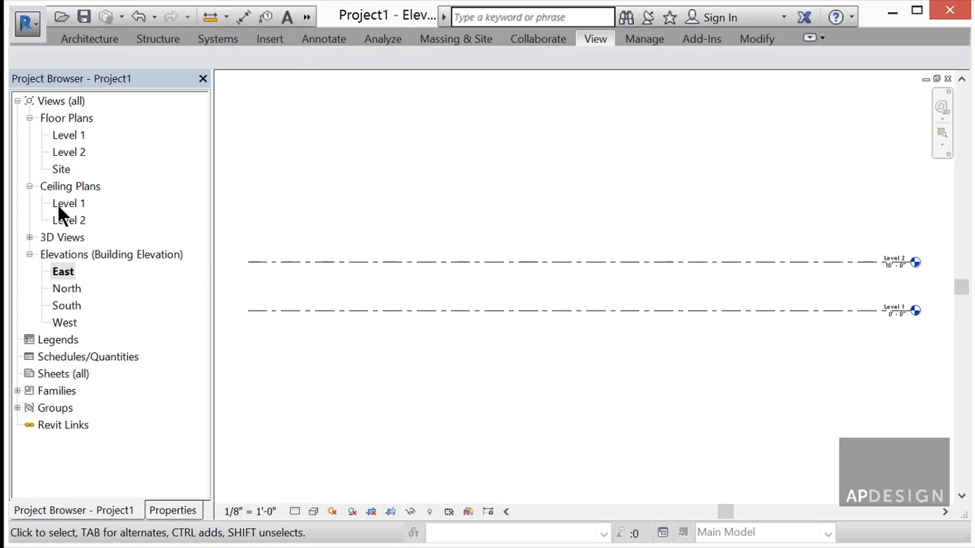
# In Revit's Project1, open the {3D} view and start an in-place mass named ground
pyautogui.click(29, 237)
pyautogui.doubleClick(63, 254)
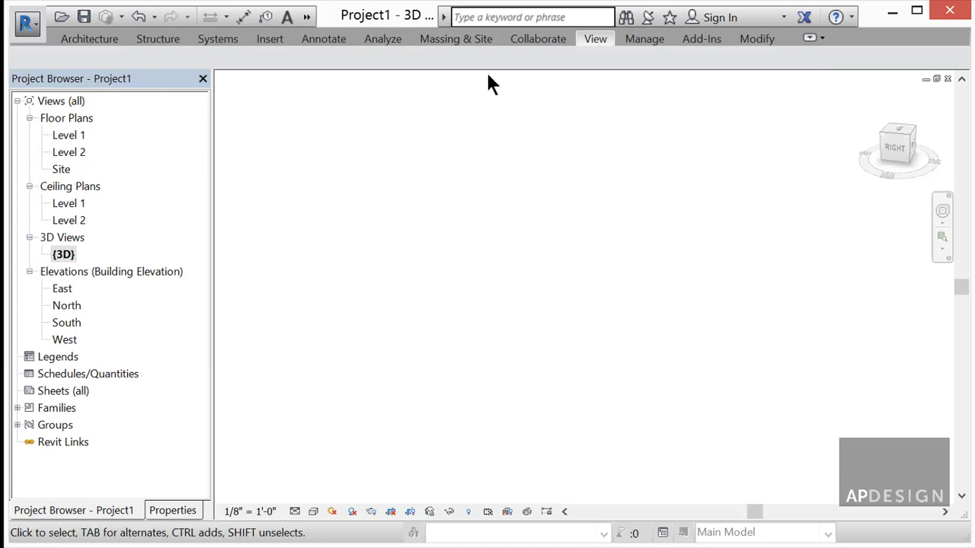
pyautogui.click(454, 39)
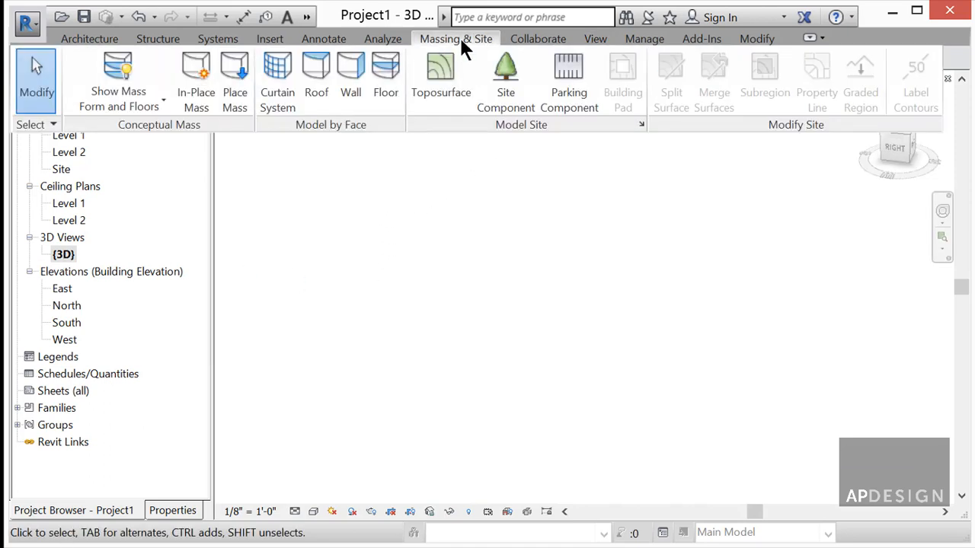
pyautogui.click(192, 99)
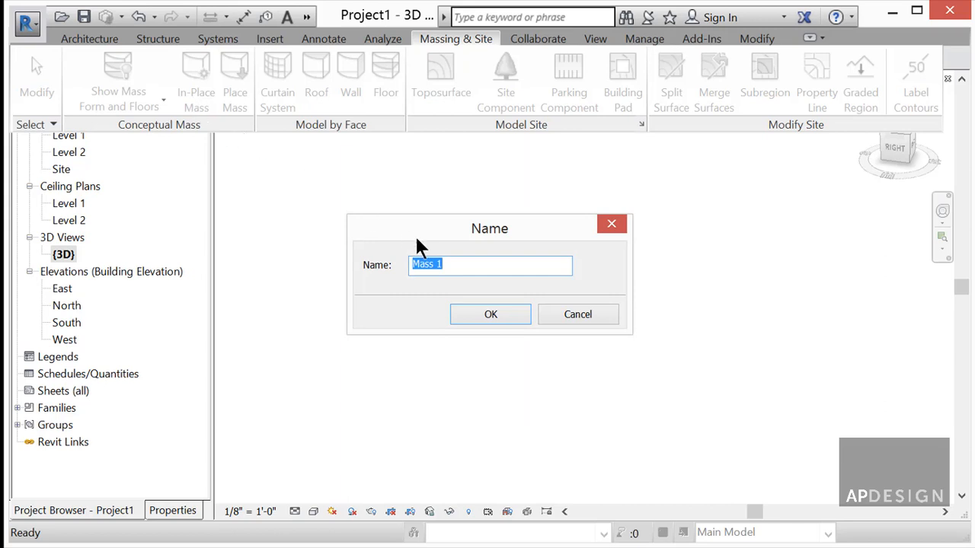
pyautogui.write('ground')
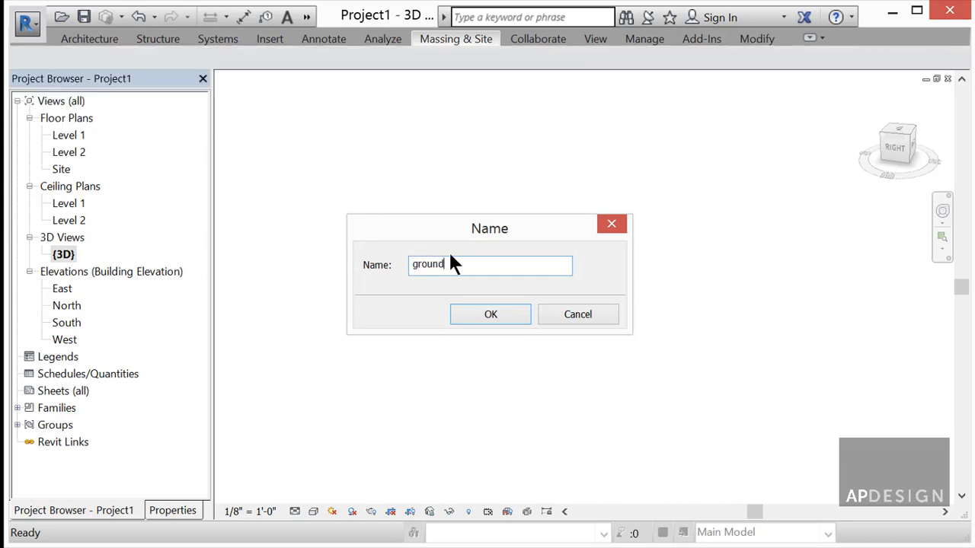
pyautogui.press('Return')
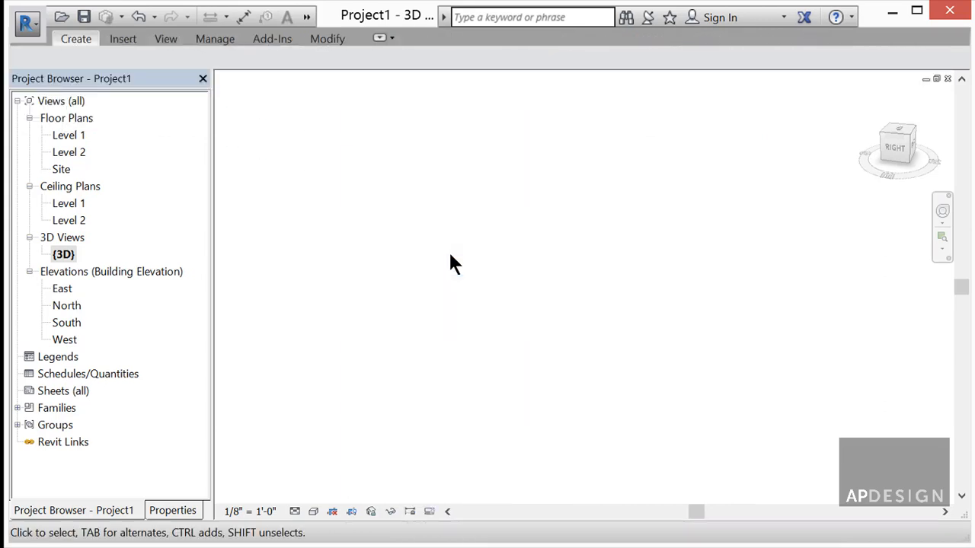
# Link the ACIS SAT file ground.sat from the Assignment2 folder into the in-place mass, using Auto - Origin to Origin positioning
pyautogui.click(124, 39)
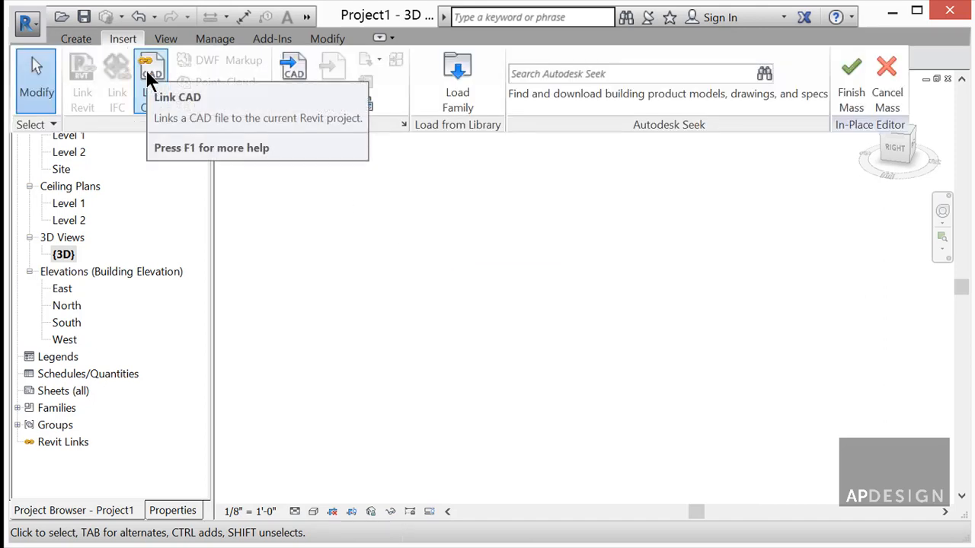
pyautogui.click(146, 69)
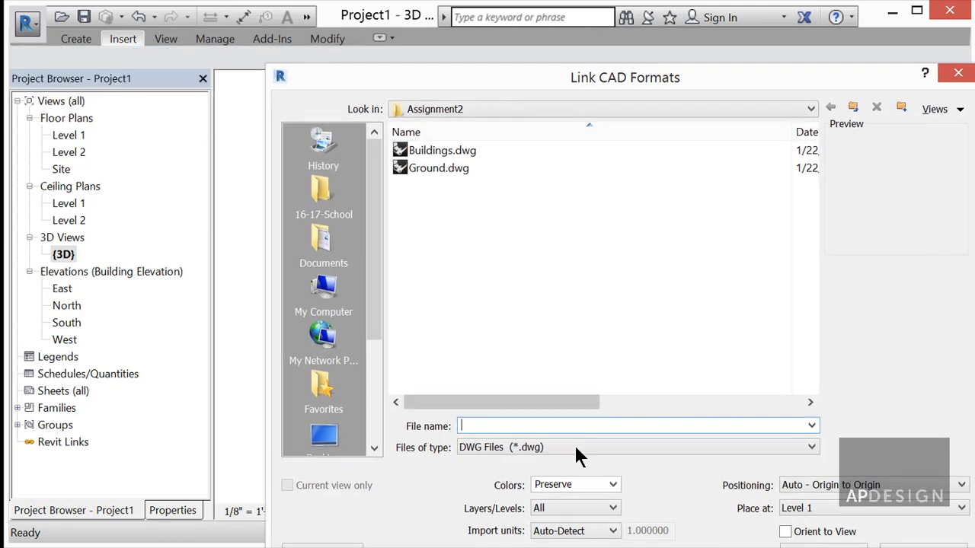
pyautogui.click(574, 447)
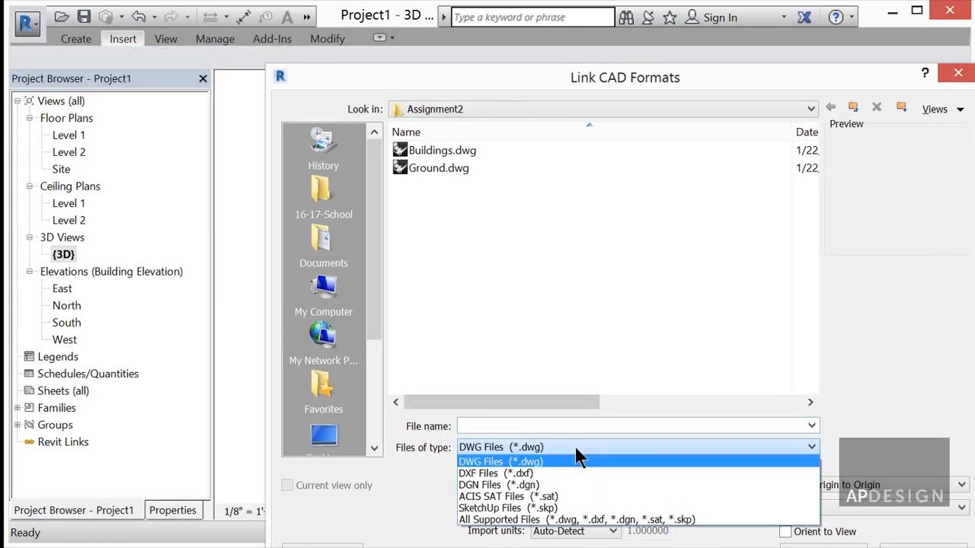
pyautogui.click(526, 497)
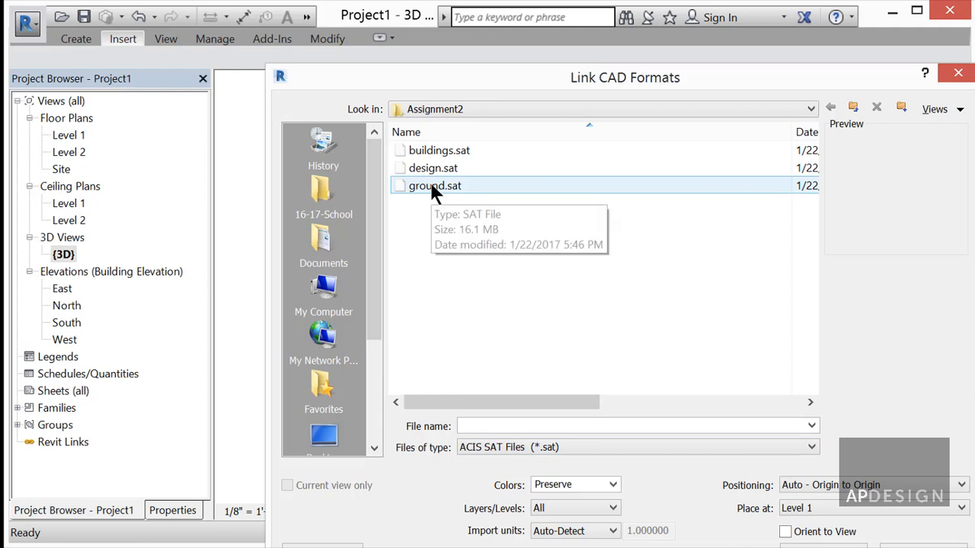
pyautogui.click(431, 185)
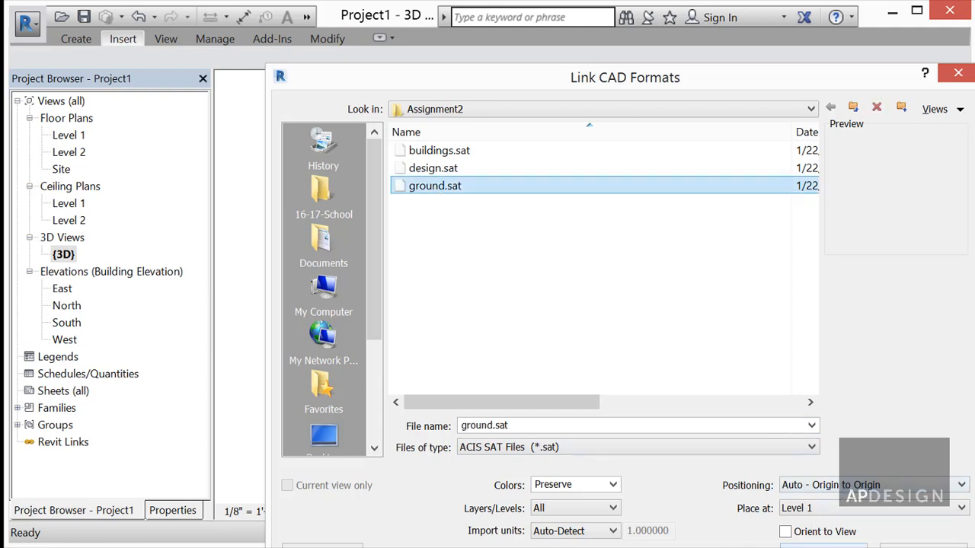
pyautogui.click(824, 547)
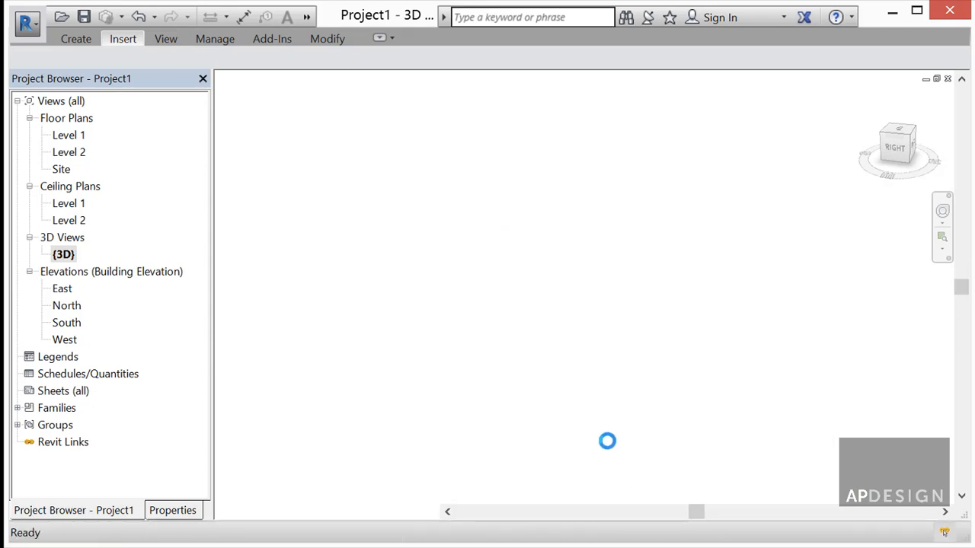
pyautogui.scroll(-4, 546, 367)
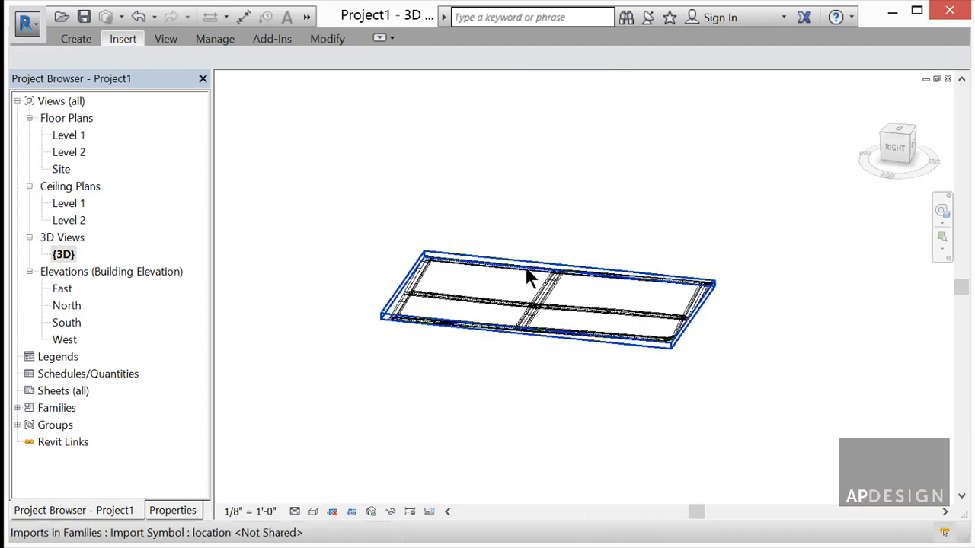
pyautogui.scroll(2, 526, 267)
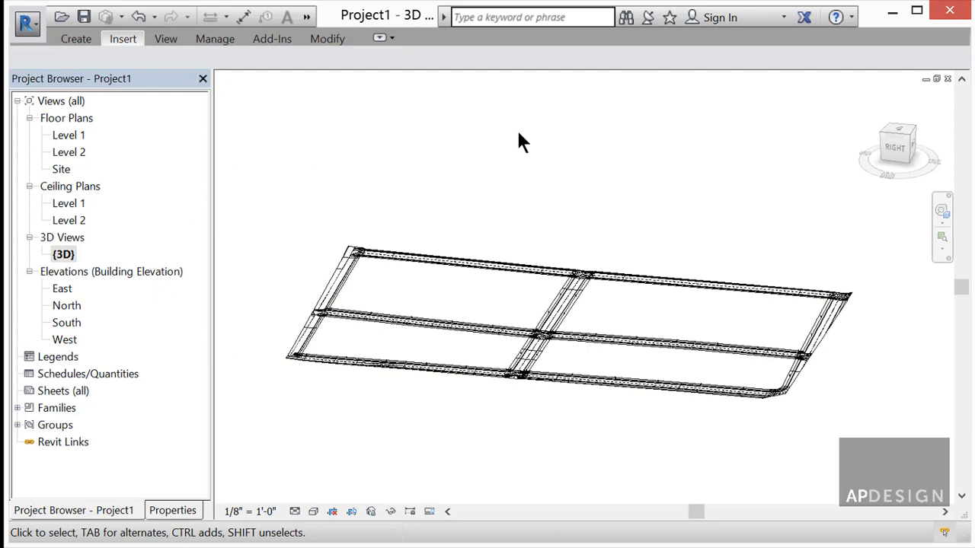
# Finish the ground in-place mass
pyautogui.click(135, 35)
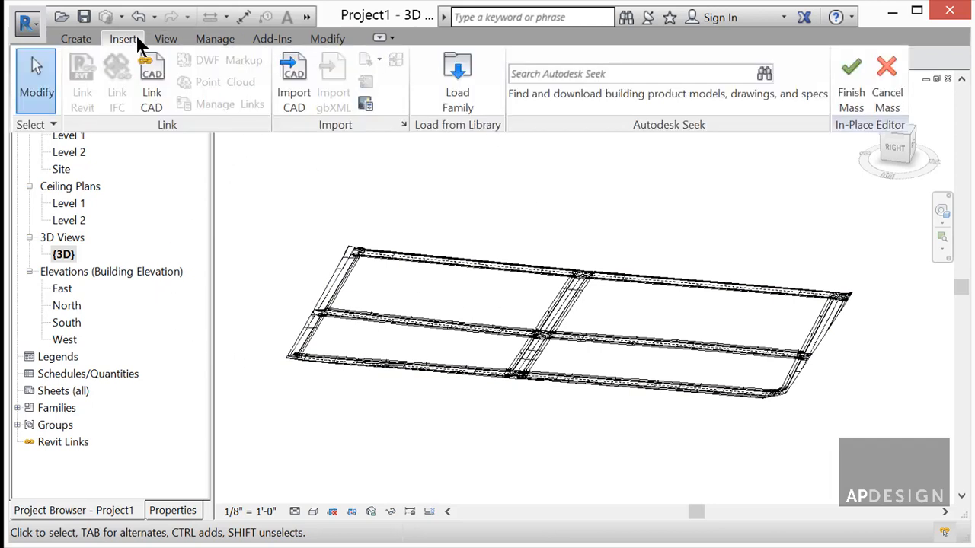
pyautogui.click(849, 100)
pyautogui.click(664, 202)
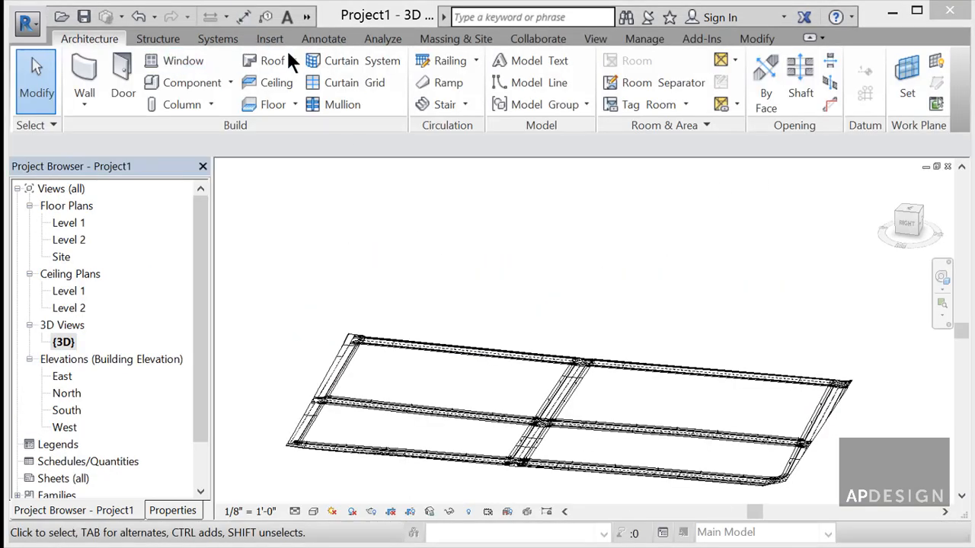
# Start another in-place mass named Buildings
pyautogui.click(453, 40)
pyautogui.click(202, 82)
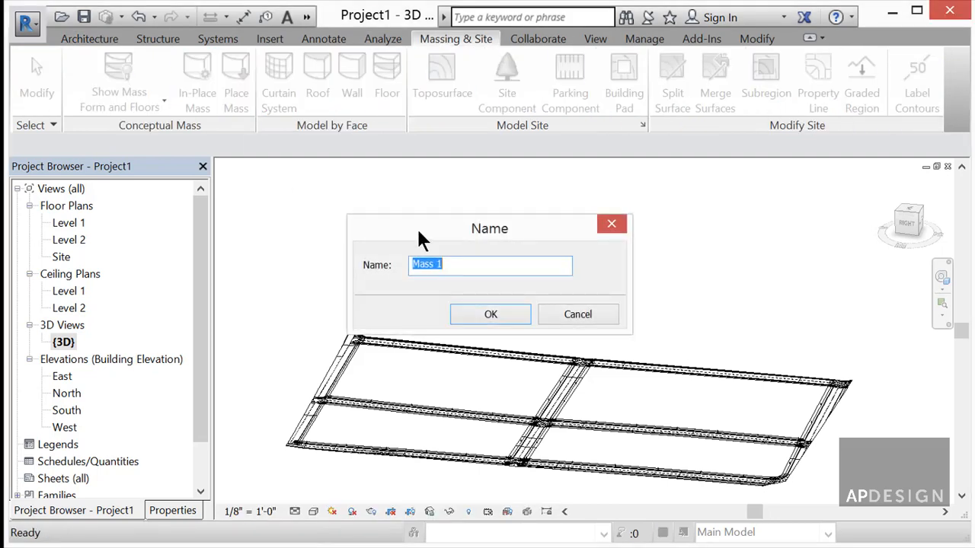
pyautogui.write('Buildings')
pyautogui.click(491, 314)
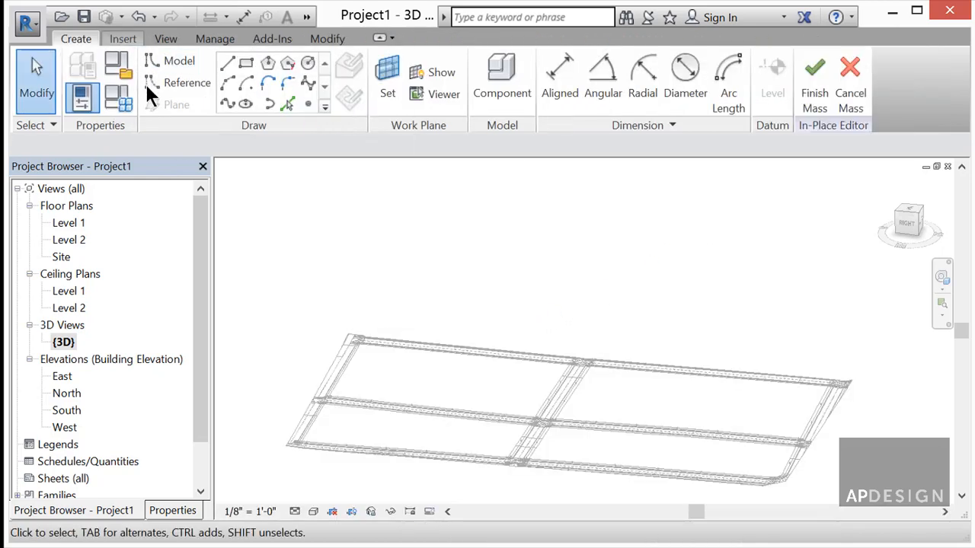
# Link buildings.sat from the Assignment2 folder into the Buildings mass, using Auto - Origin to Origin positioning
pyautogui.click(123, 39)
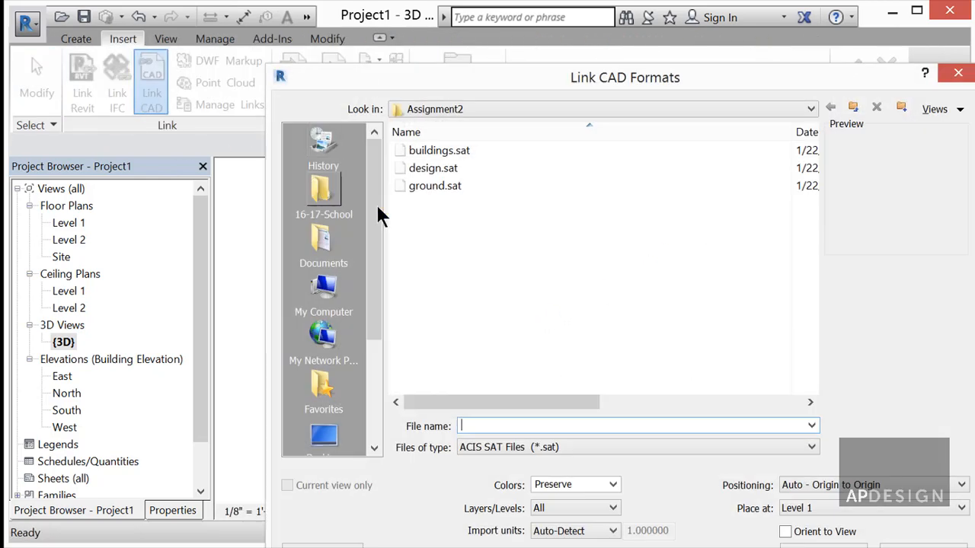
pyautogui.click(447, 150)
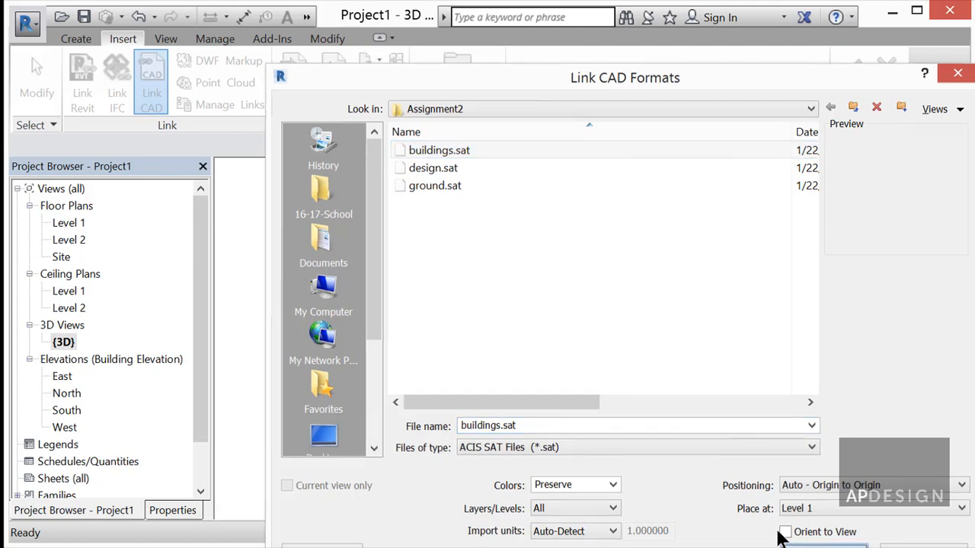
pyautogui.click(784, 542)
pyautogui.click(614, 254)
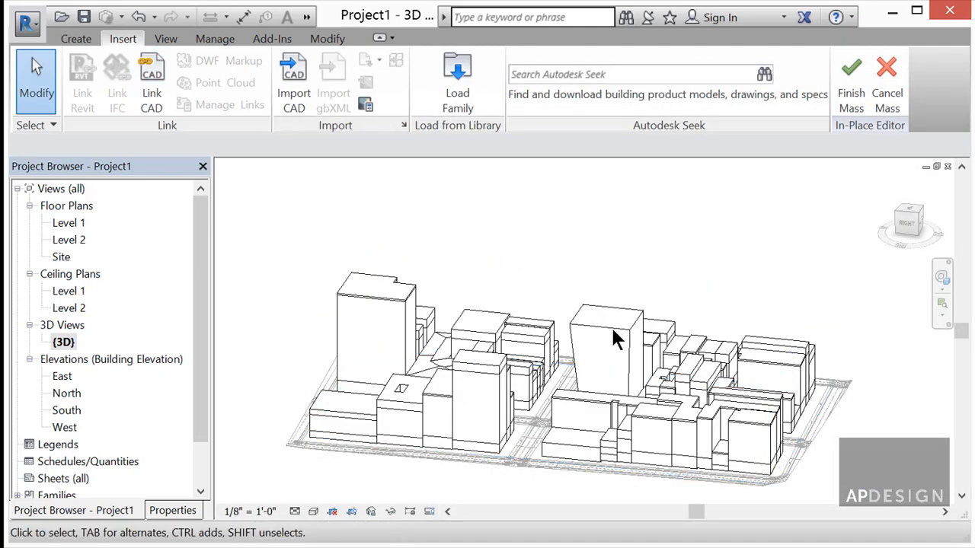
# Examine the linked buildings around the slanted tower for design geometry included in the import
pyautogui.click(625, 336)
pyautogui.scroll(4, 621, 328)
pyautogui.click(605, 266)
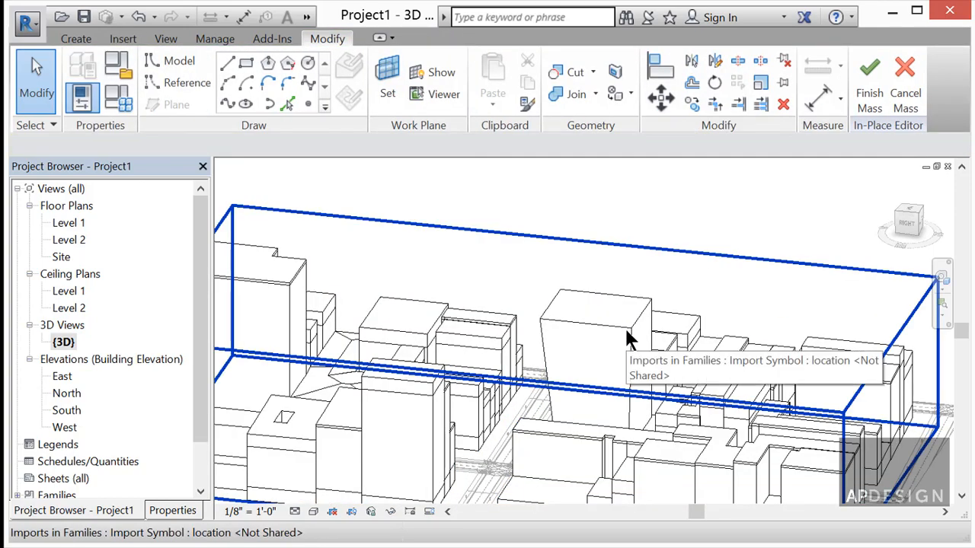
pyautogui.scroll(-2, 625, 333)
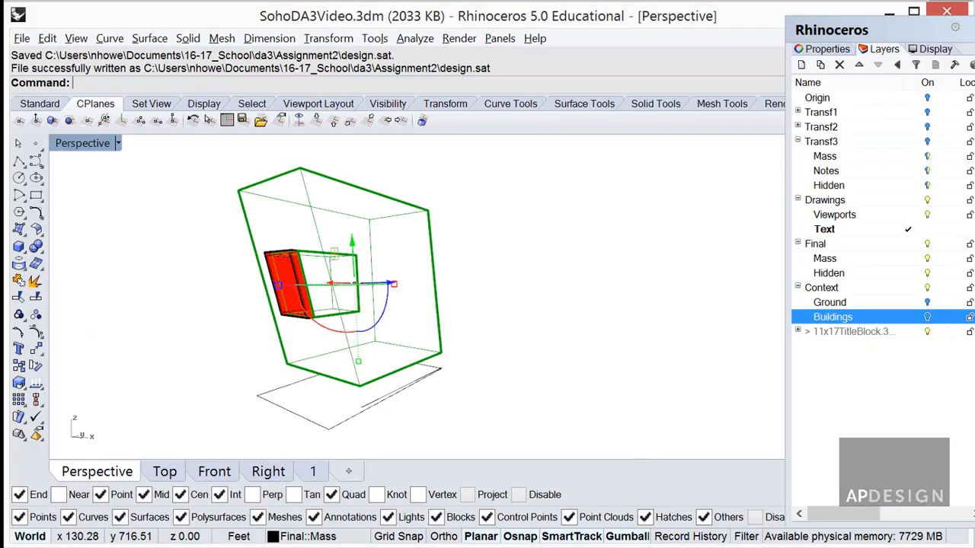
# Switch to Rhino, turn on the Buildings layer under Context, and turn off the Final layer
pyautogui.click(927, 317)
pyautogui.click(632, 310)
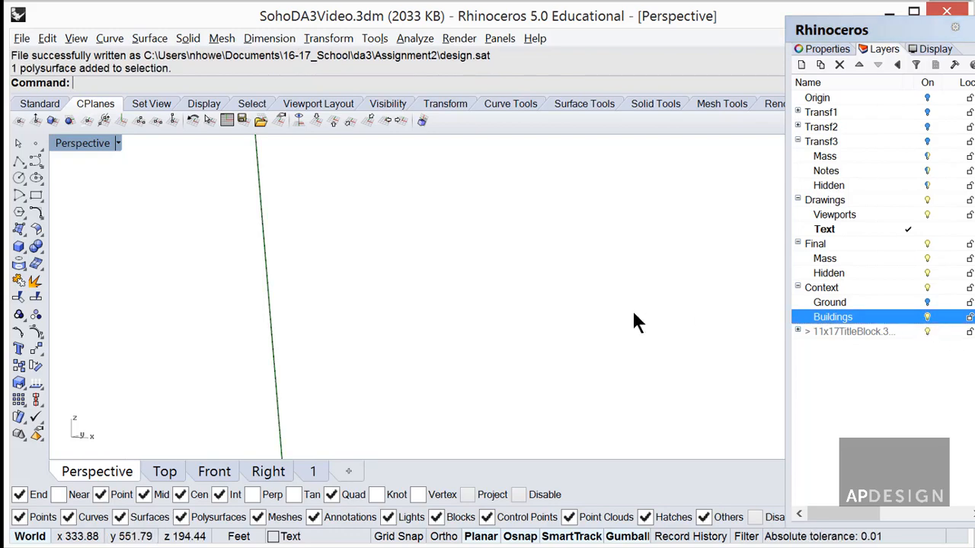
pyautogui.scroll(-10, 633, 310)
pyautogui.scroll(6, 632, 310)
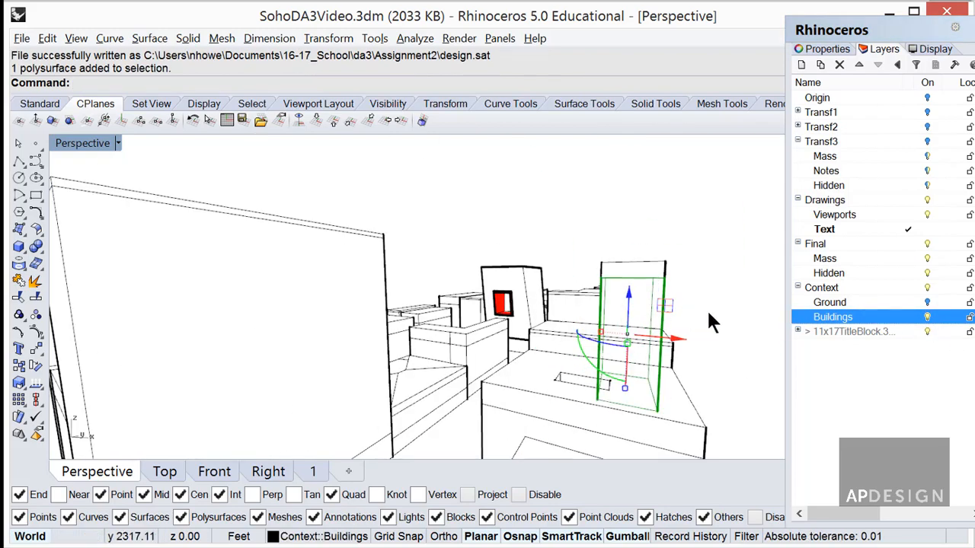
pyautogui.moveTo(709, 310); pyautogui.dragTo(557, 379, button='right')
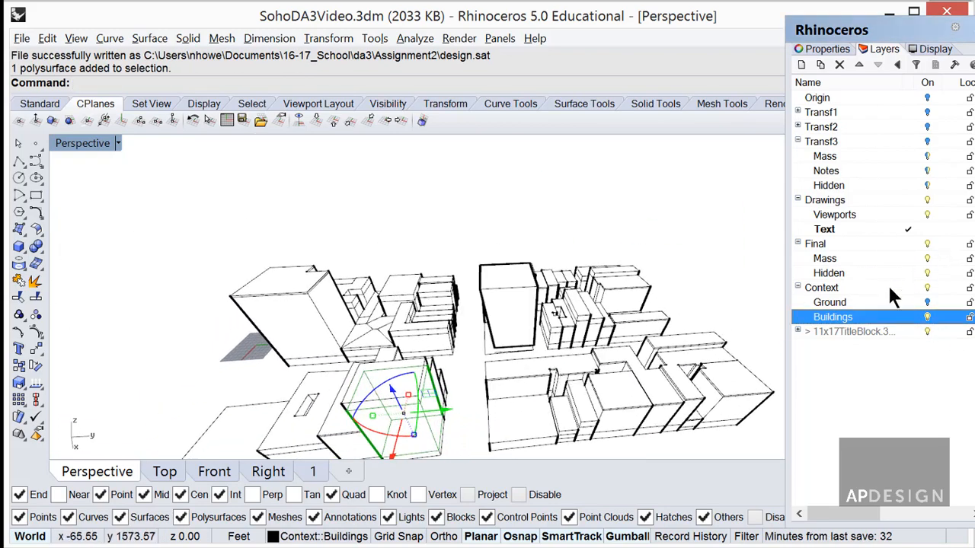
pyautogui.click(926, 244)
pyautogui.scroll(-5, 690, 294)
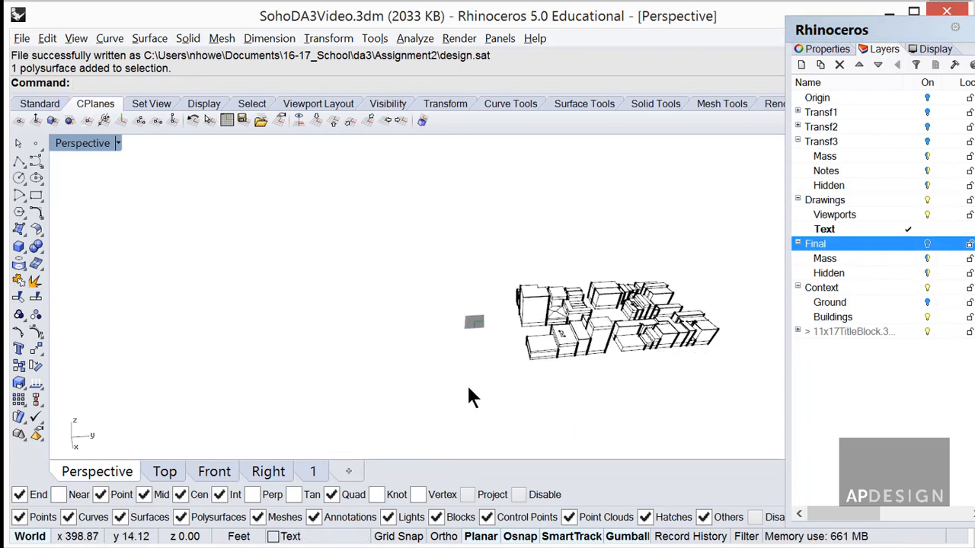
# Export all visible building geometry as ACIS SAT, overwriting buildings.sat in the Assignment2 folder and accepting export without curves
pyautogui.hotkey('ctrl', 'a')
pyautogui.click(22, 39)
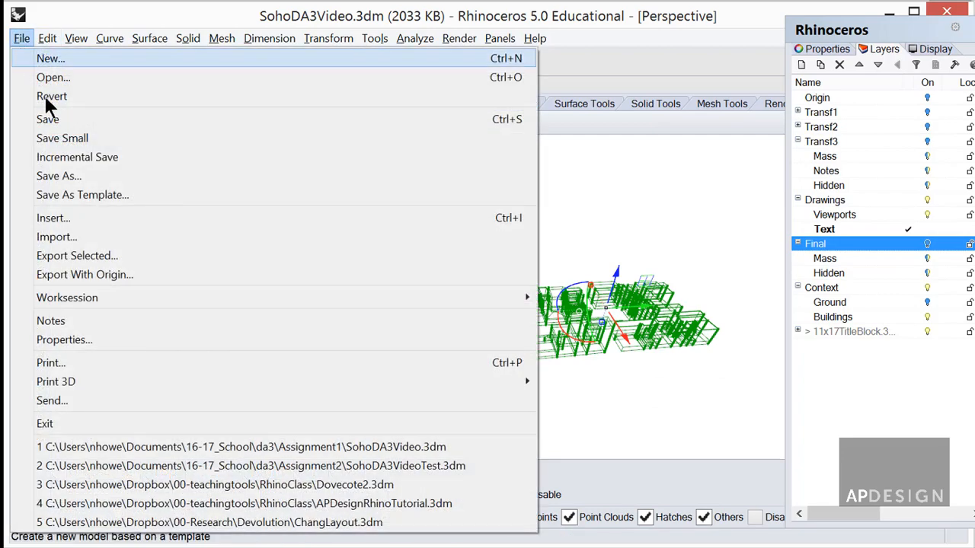
pyautogui.click(76, 256)
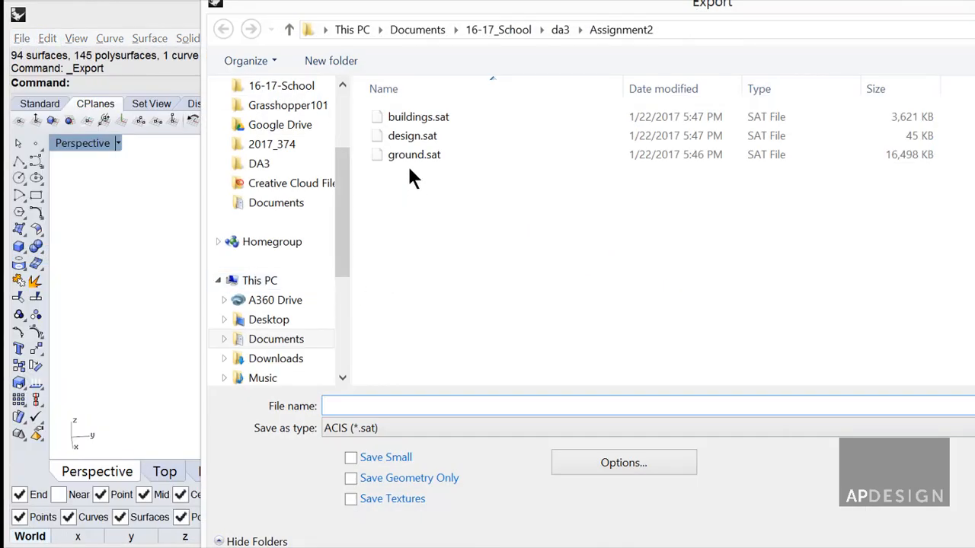
pyautogui.click(428, 117)
pyautogui.click(889, 493)
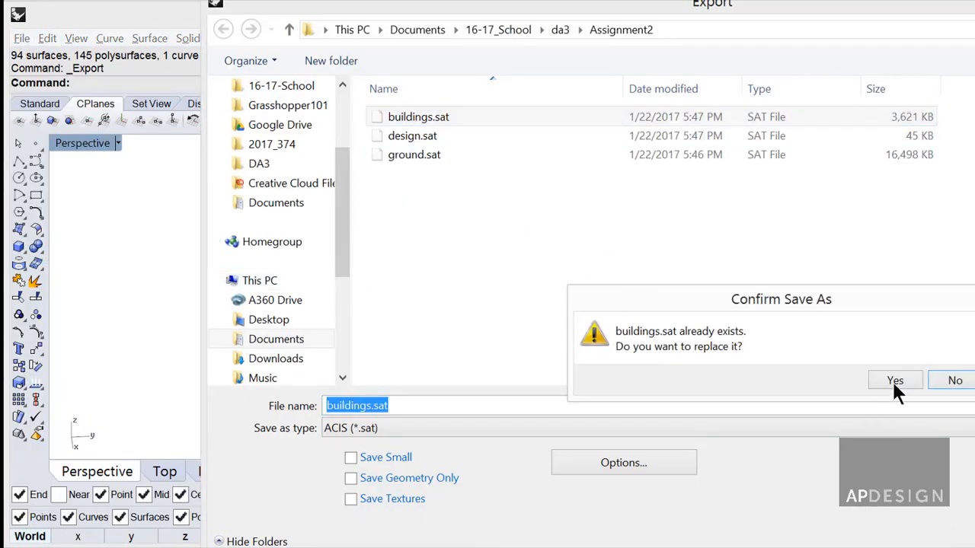
pyautogui.click(892, 380)
pyautogui.click(710, 404)
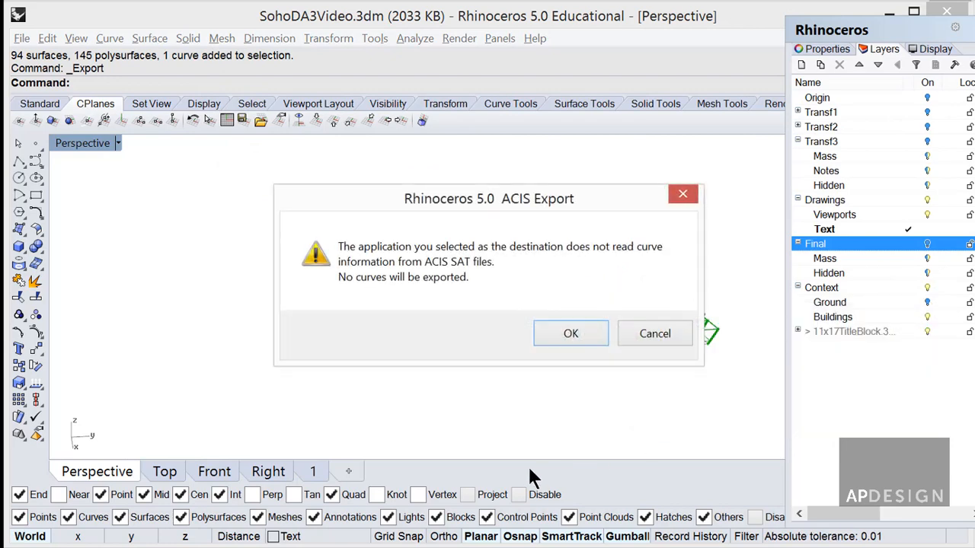
pyautogui.click(570, 335)
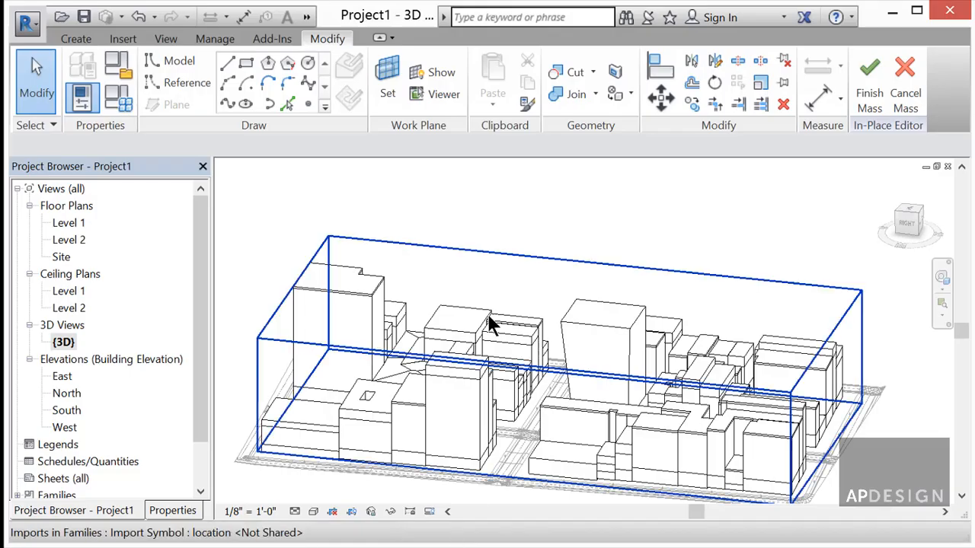
# Switch to Revit, select the linked buildings import, and finish the Buildings in-place mass
pyautogui.click(559, 326)
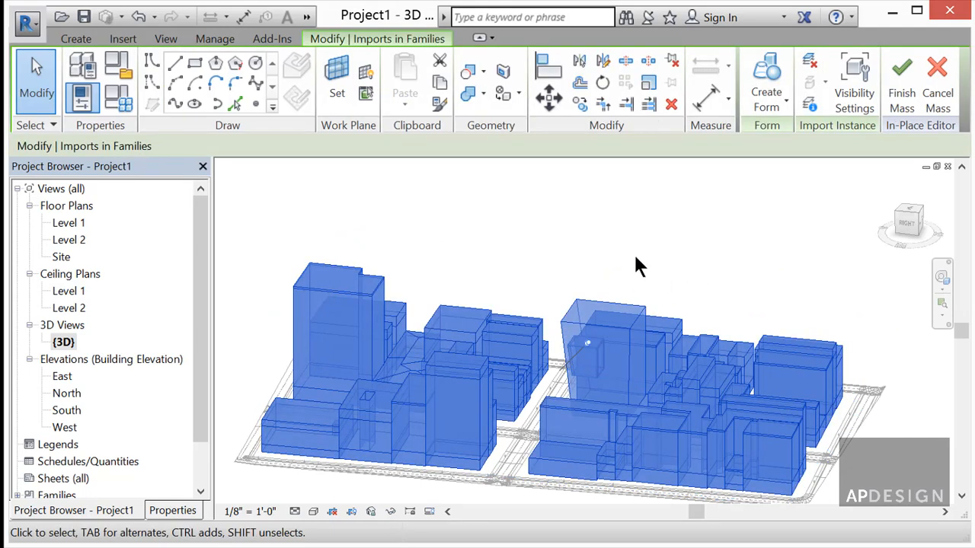
pyautogui.click(904, 104)
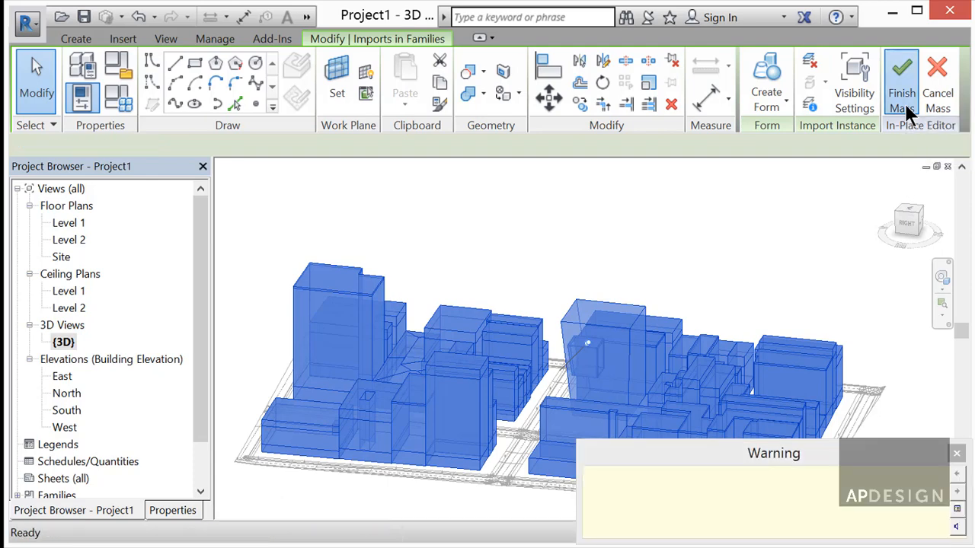
pyautogui.click(804, 228)
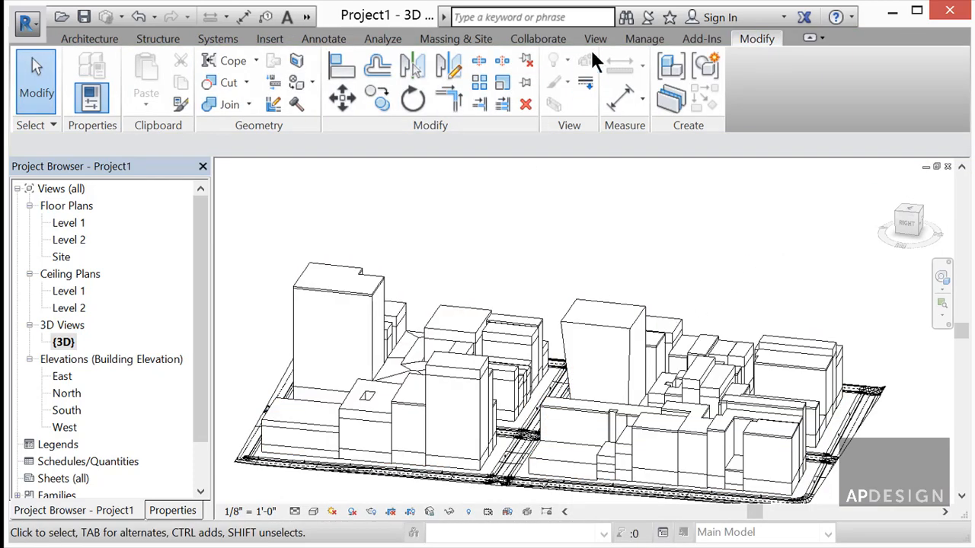
# Reload the buildings.sat CAD link from the project's managed links and inspect the updated site in 3D
pyautogui.click(647, 40)
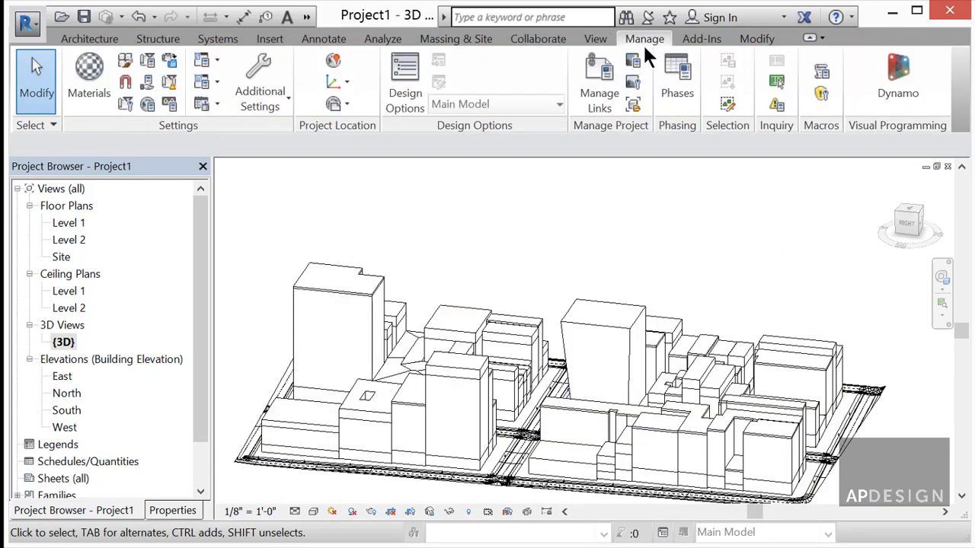
pyautogui.click(601, 99)
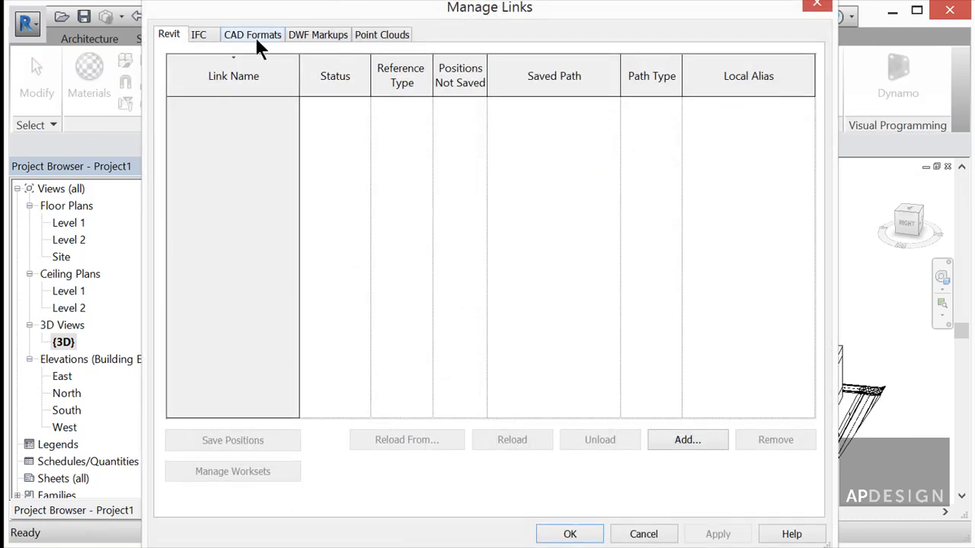
pyautogui.click(254, 35)
pyautogui.click(251, 105)
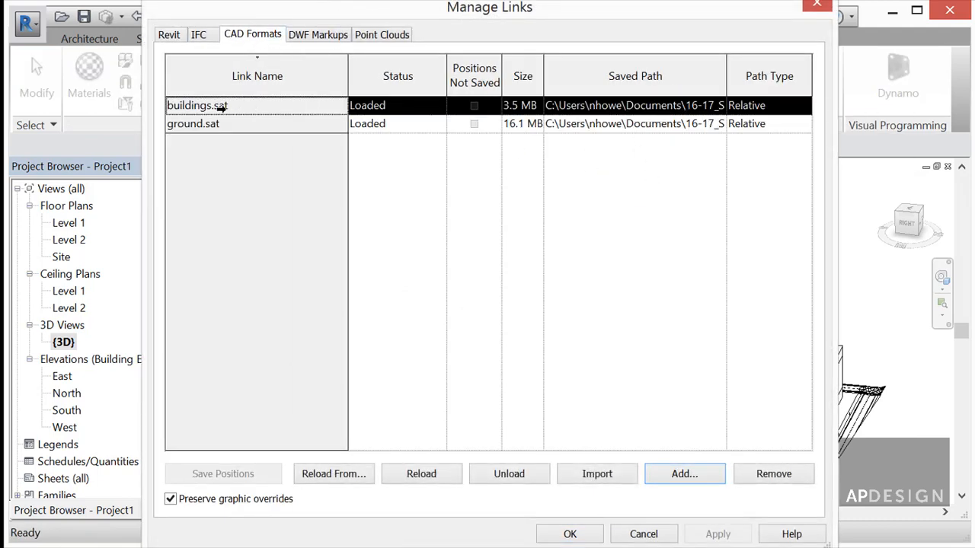
pyautogui.click(417, 479)
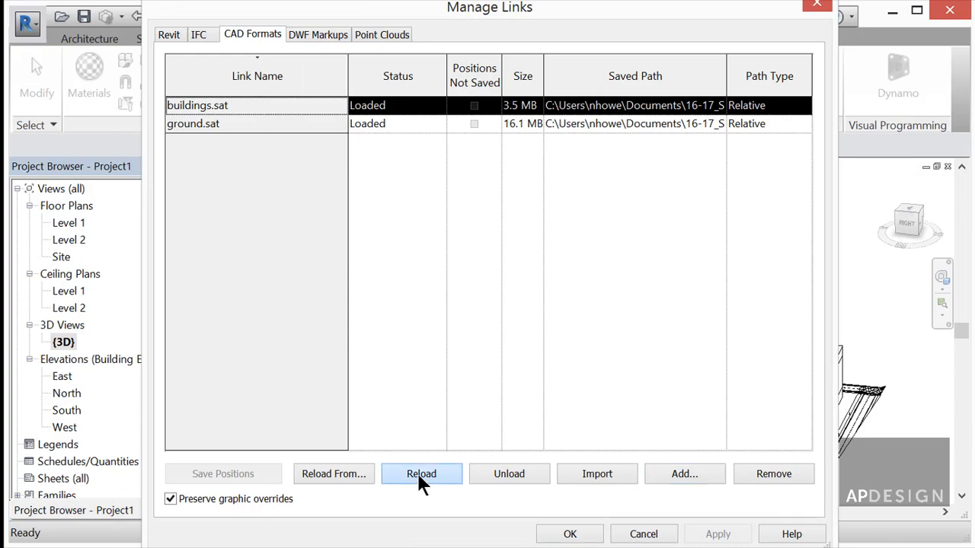
pyautogui.click(585, 537)
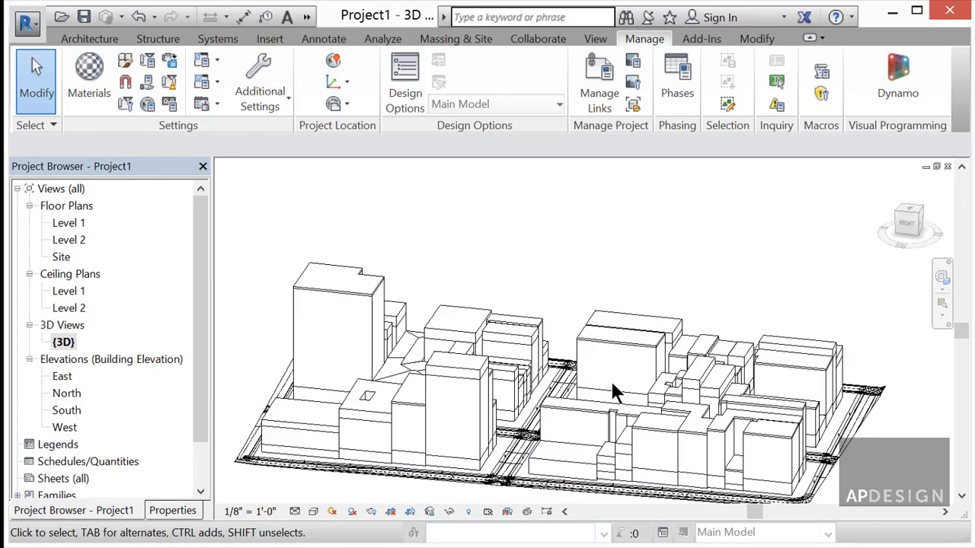
pyautogui.keyDown('shift'); pyautogui.moveTo(560, 333); pyautogui.dragTo(559, 385, button='middle'); pyautogui.keyUp('shift')
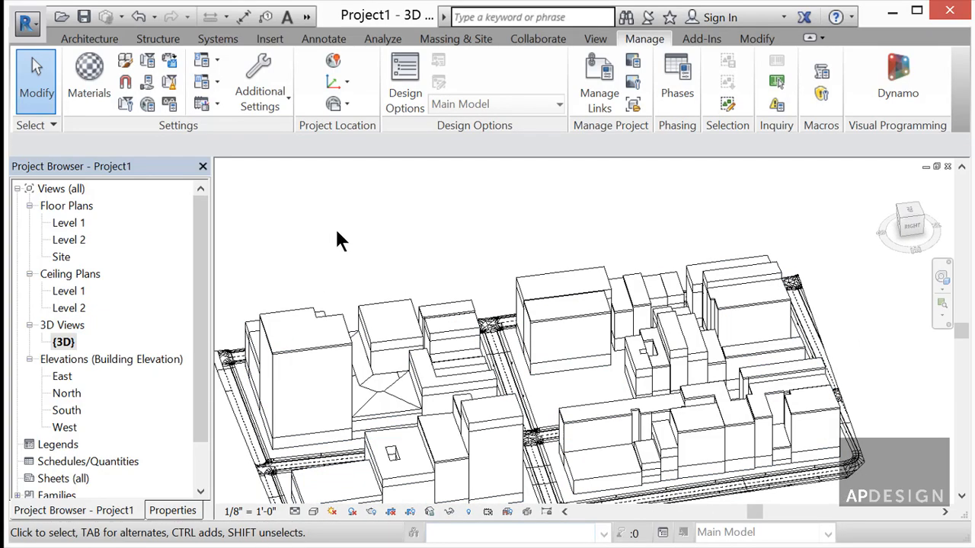
# Start a new in-place mass named Design and keep it open for editing
pyautogui.click(451, 39)
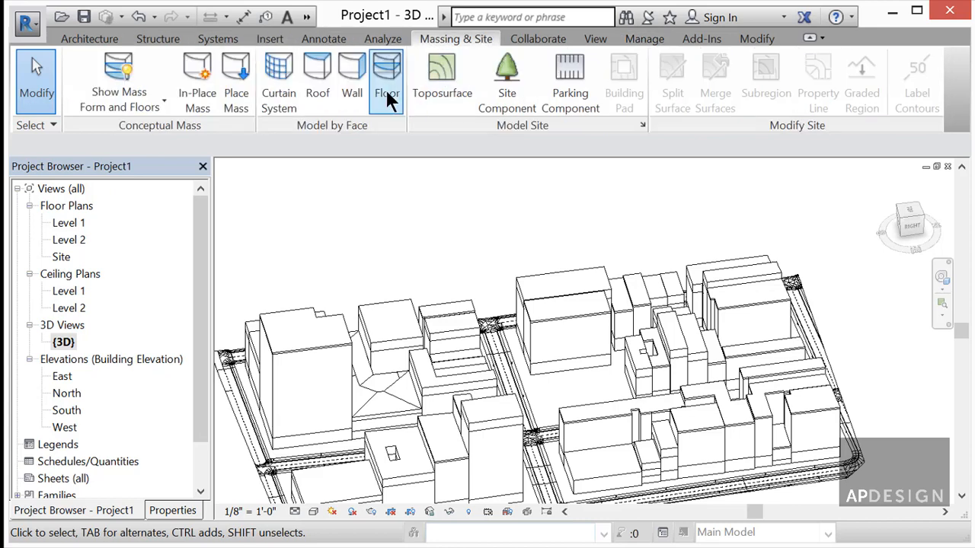
pyautogui.click(198, 84)
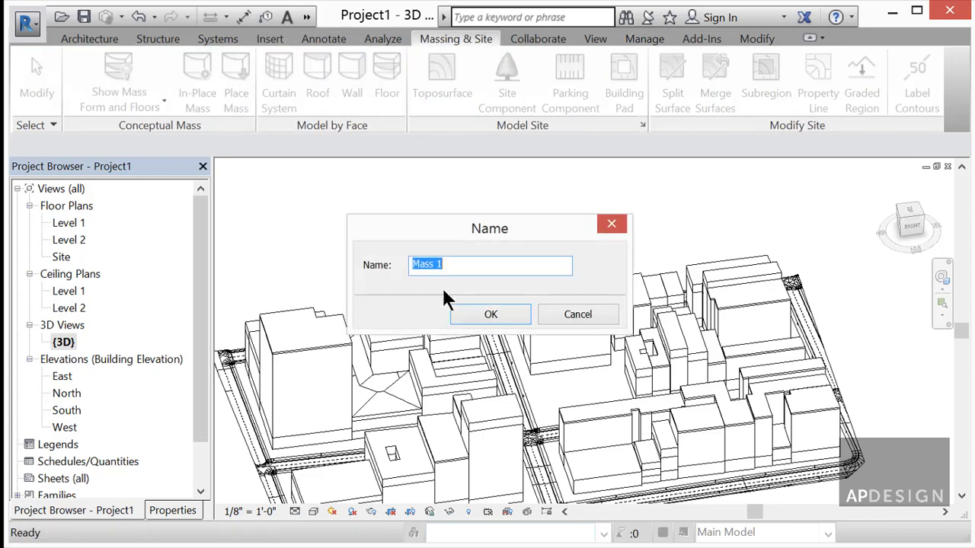
pyautogui.write('Design')
pyautogui.click(488, 314)
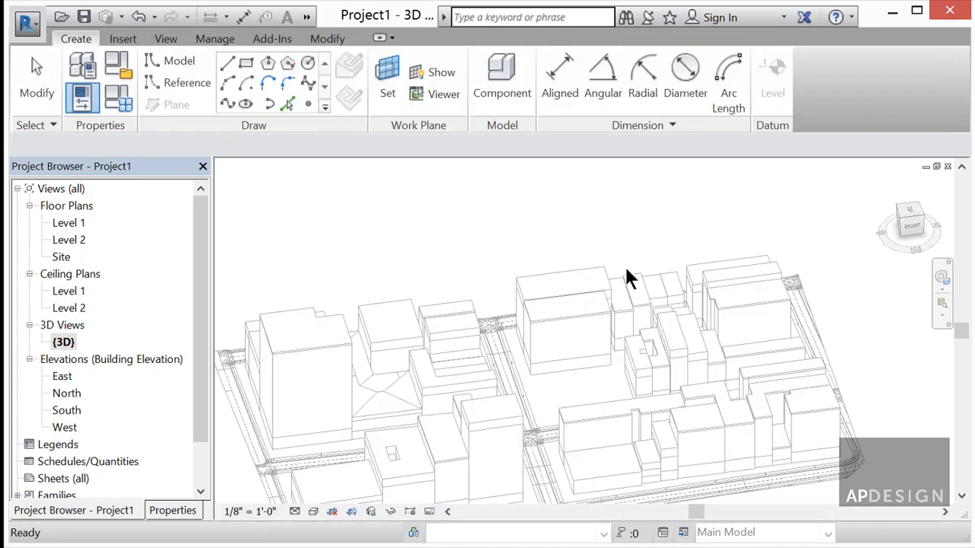
pyautogui.click(821, 95)
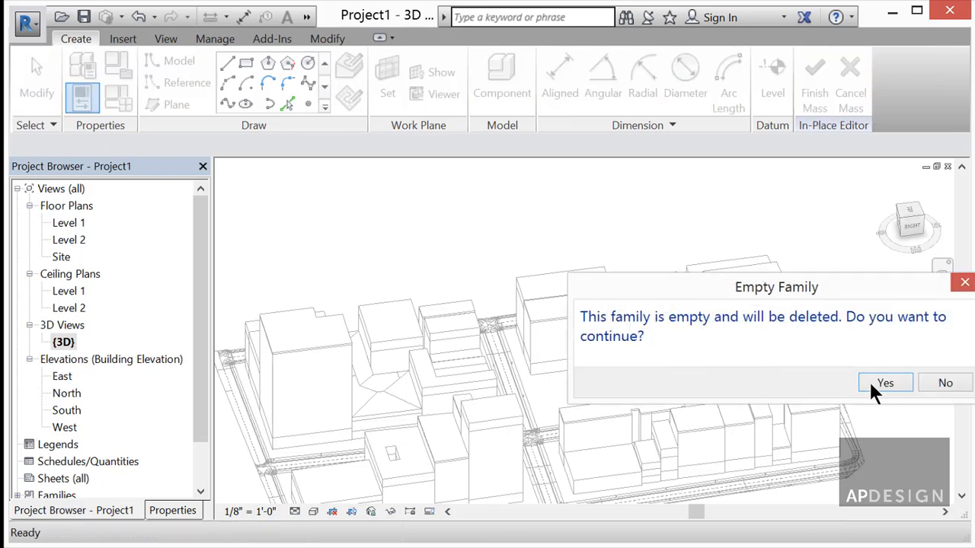
pyautogui.click(921, 385)
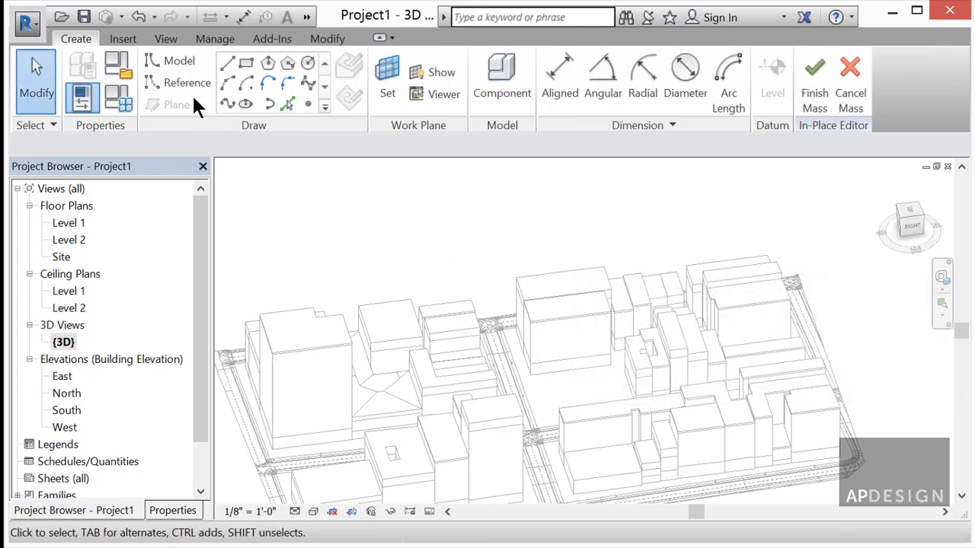
# Link design.sat from the Assignment2 folder with Auto - Origin to Origin positioning and finish the Design mass
pyautogui.click(124, 38)
pyautogui.click(155, 76)
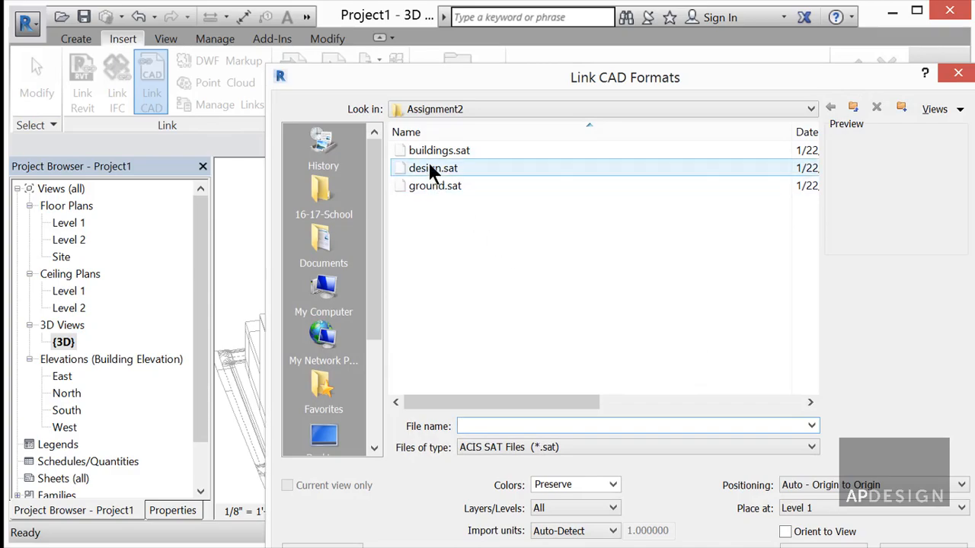
pyautogui.click(430, 168)
pyautogui.click(824, 544)
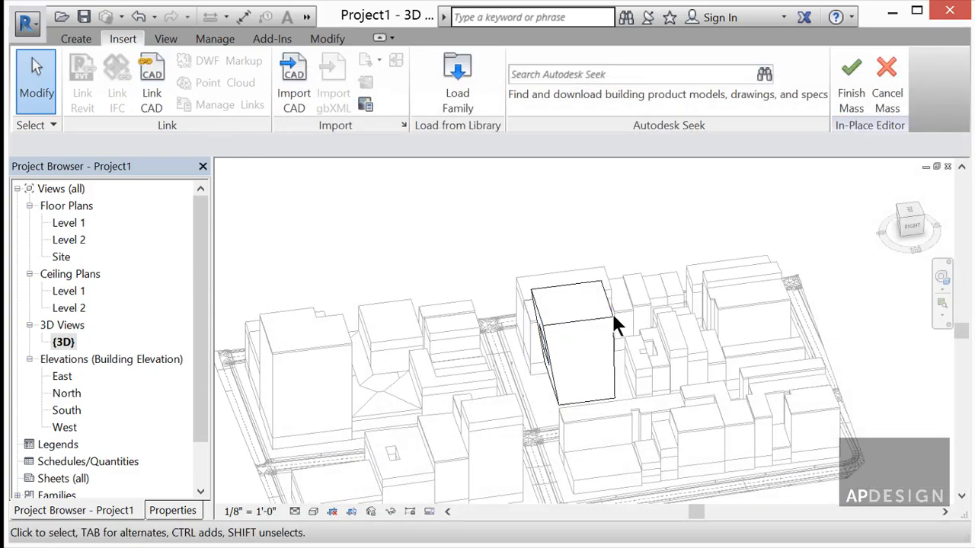
pyautogui.click(851, 97)
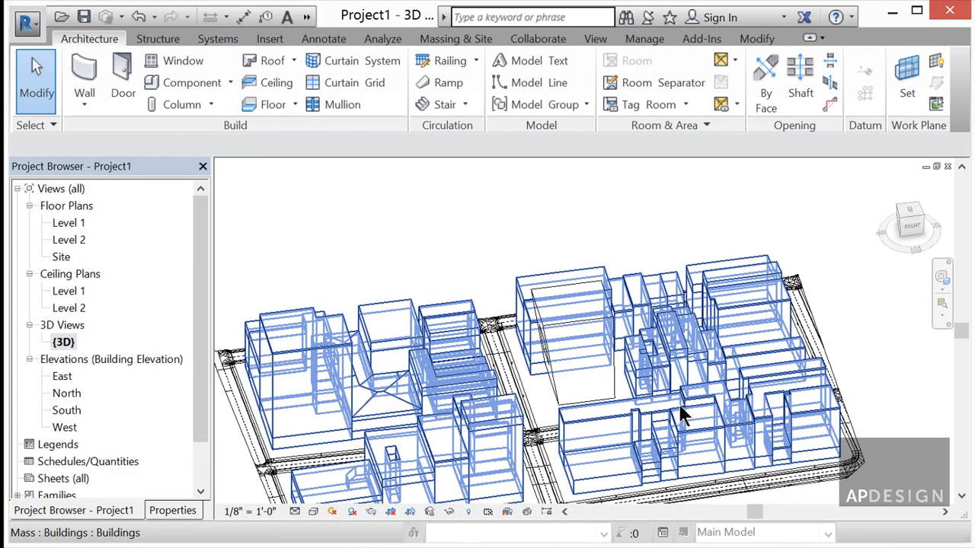